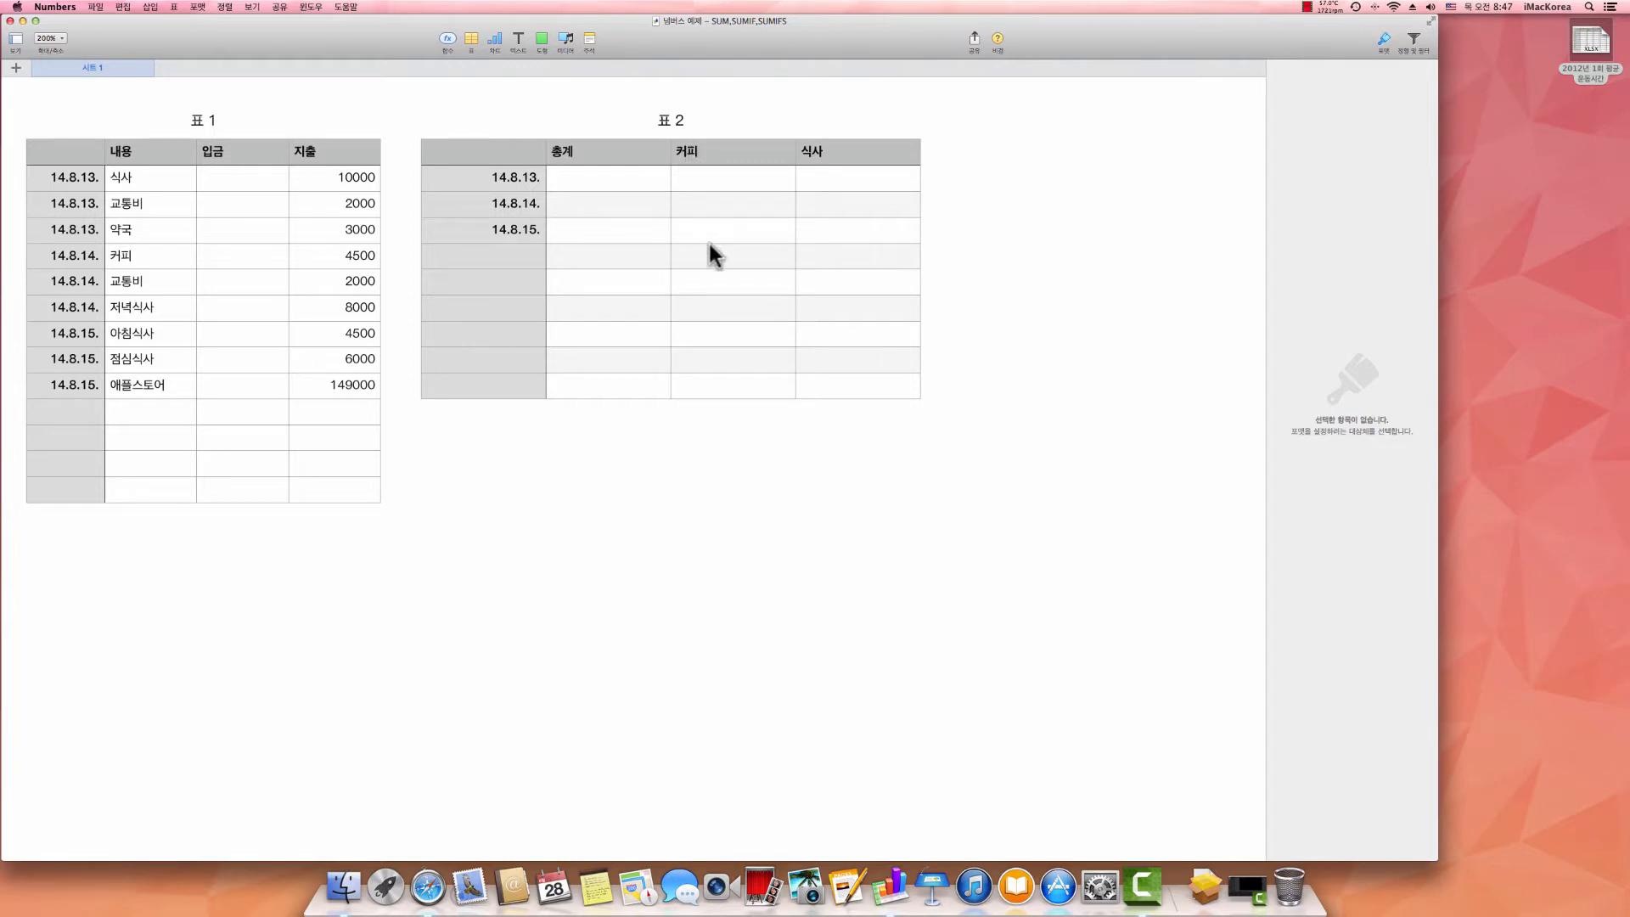
- Start a SUMIF formula in cell B2 of 표 2 with 표 1's date cells A2:A10 as the test range
left_click(611, 174)
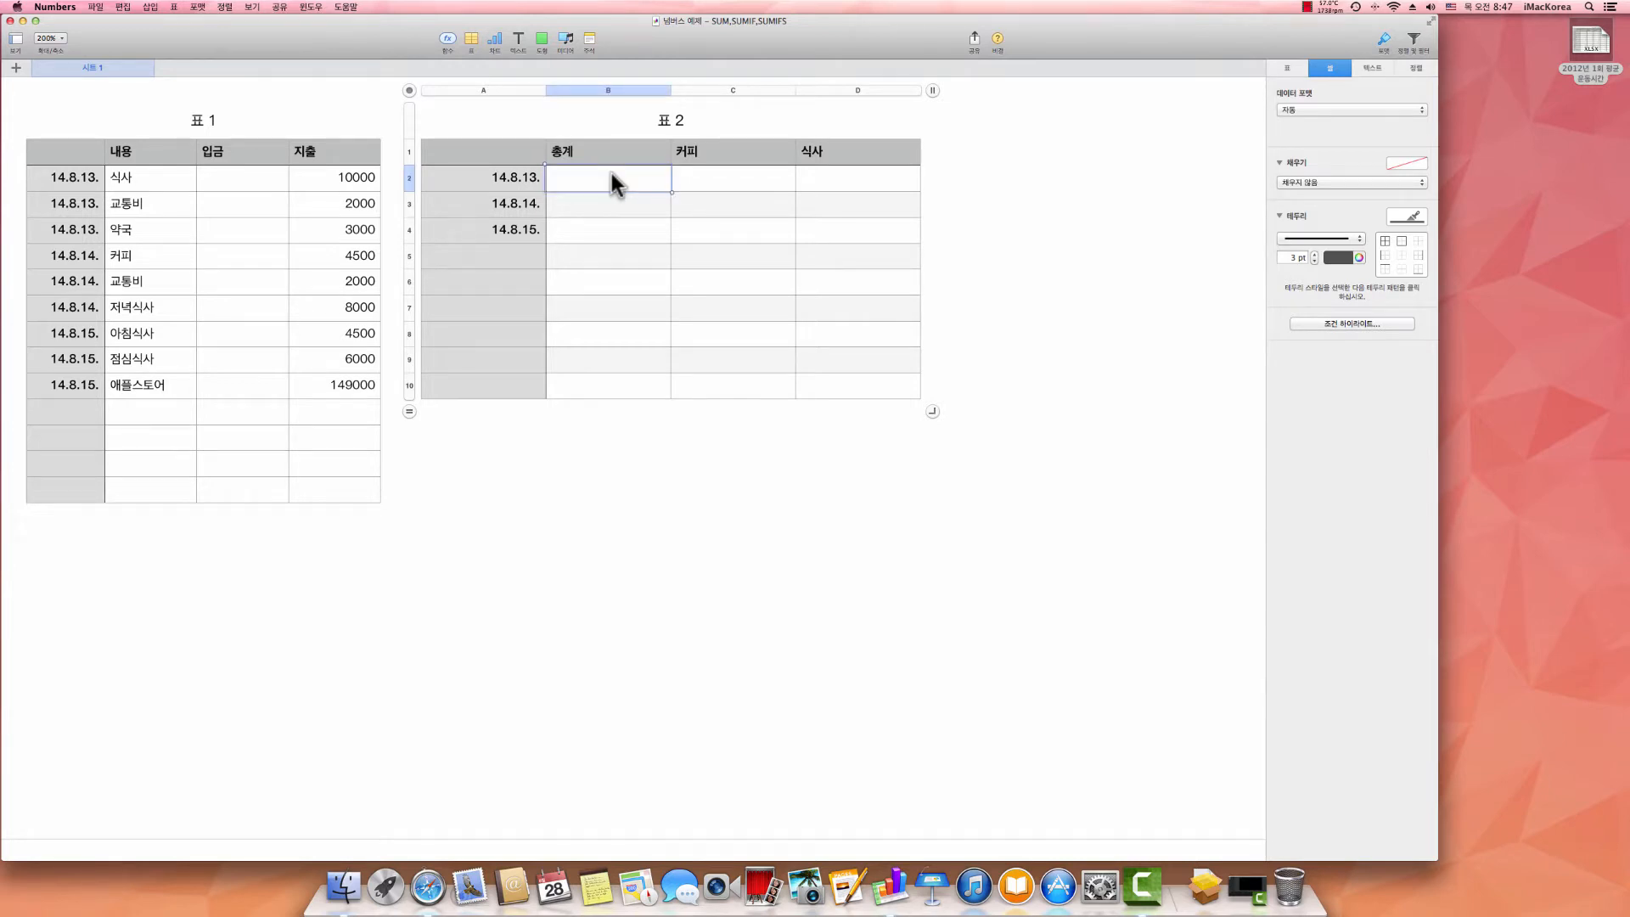
key("equal")
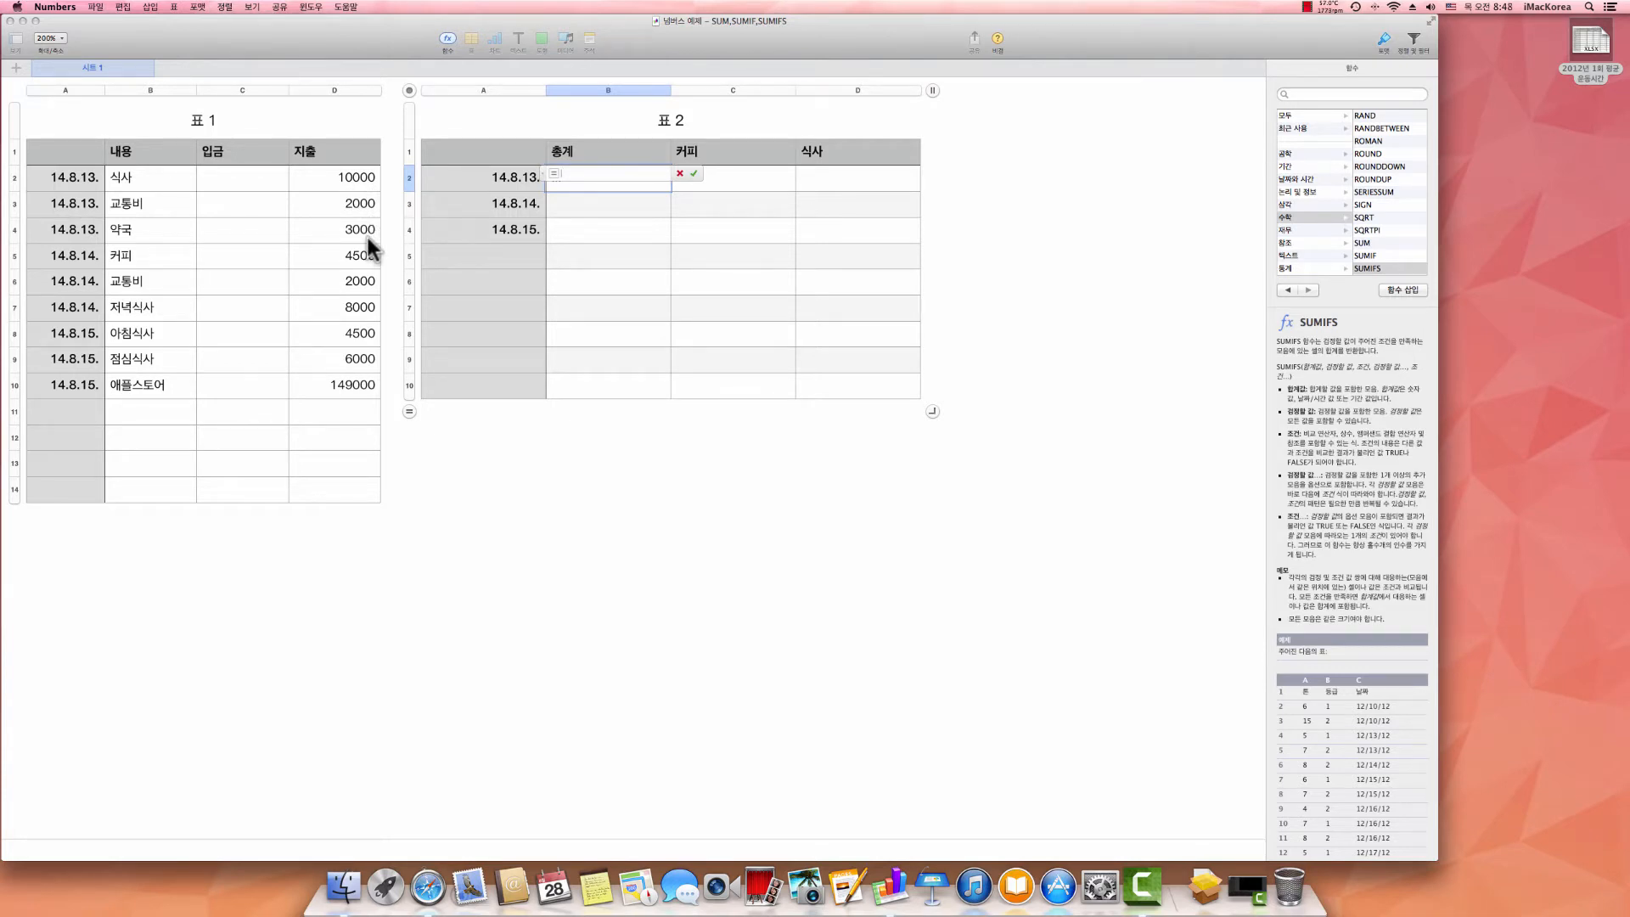
type("SUM")
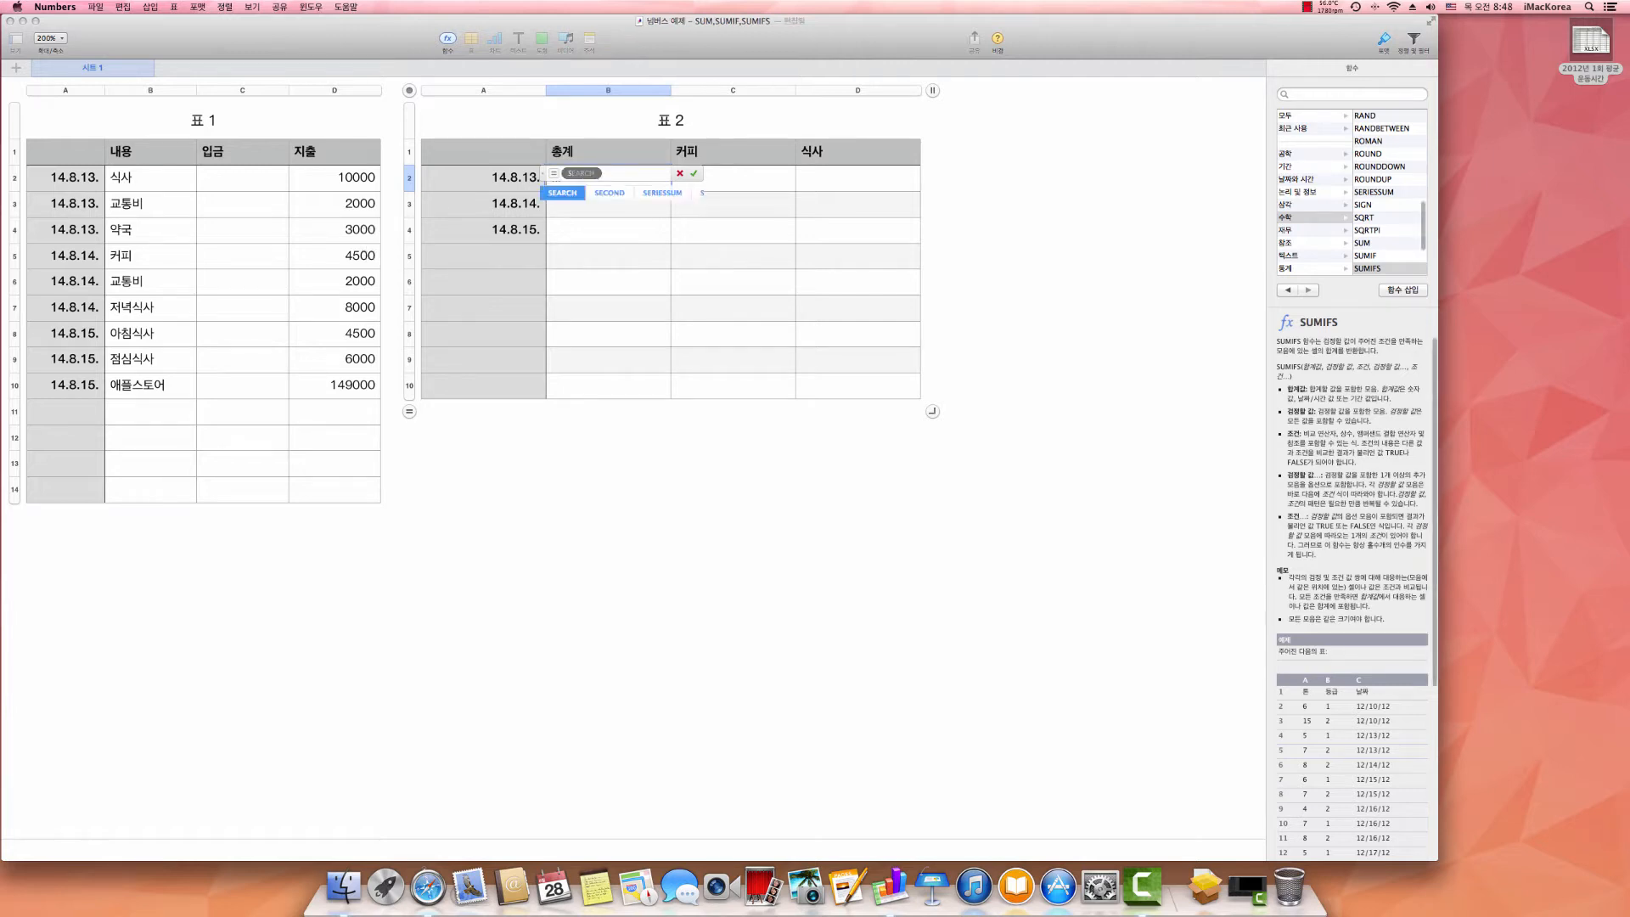
type("IF")
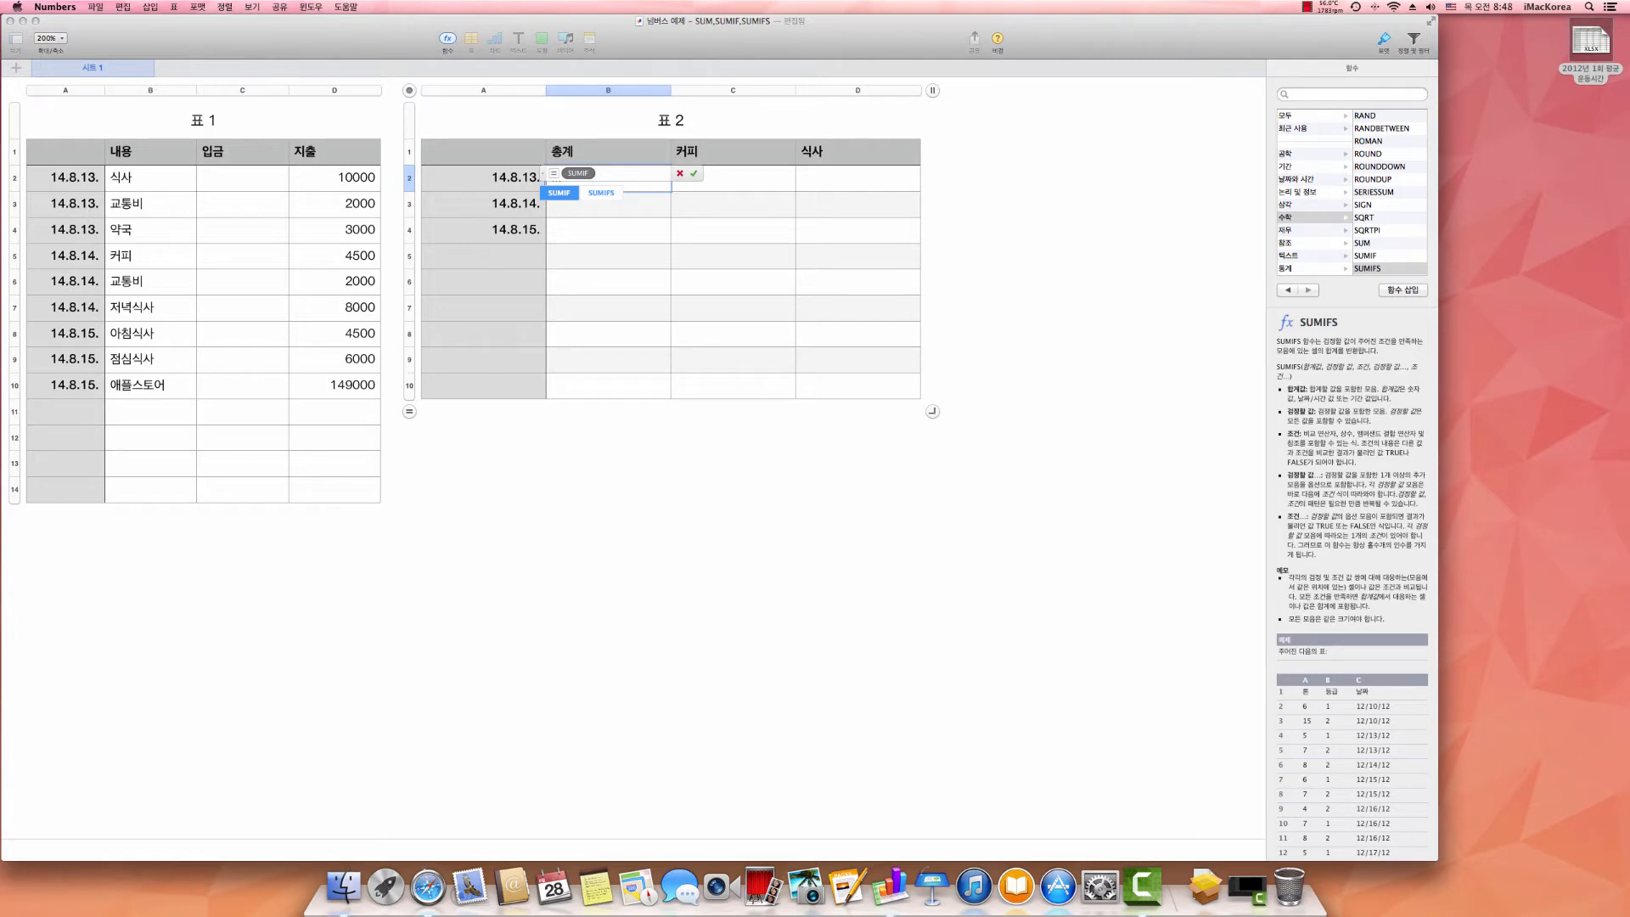
key("Return")
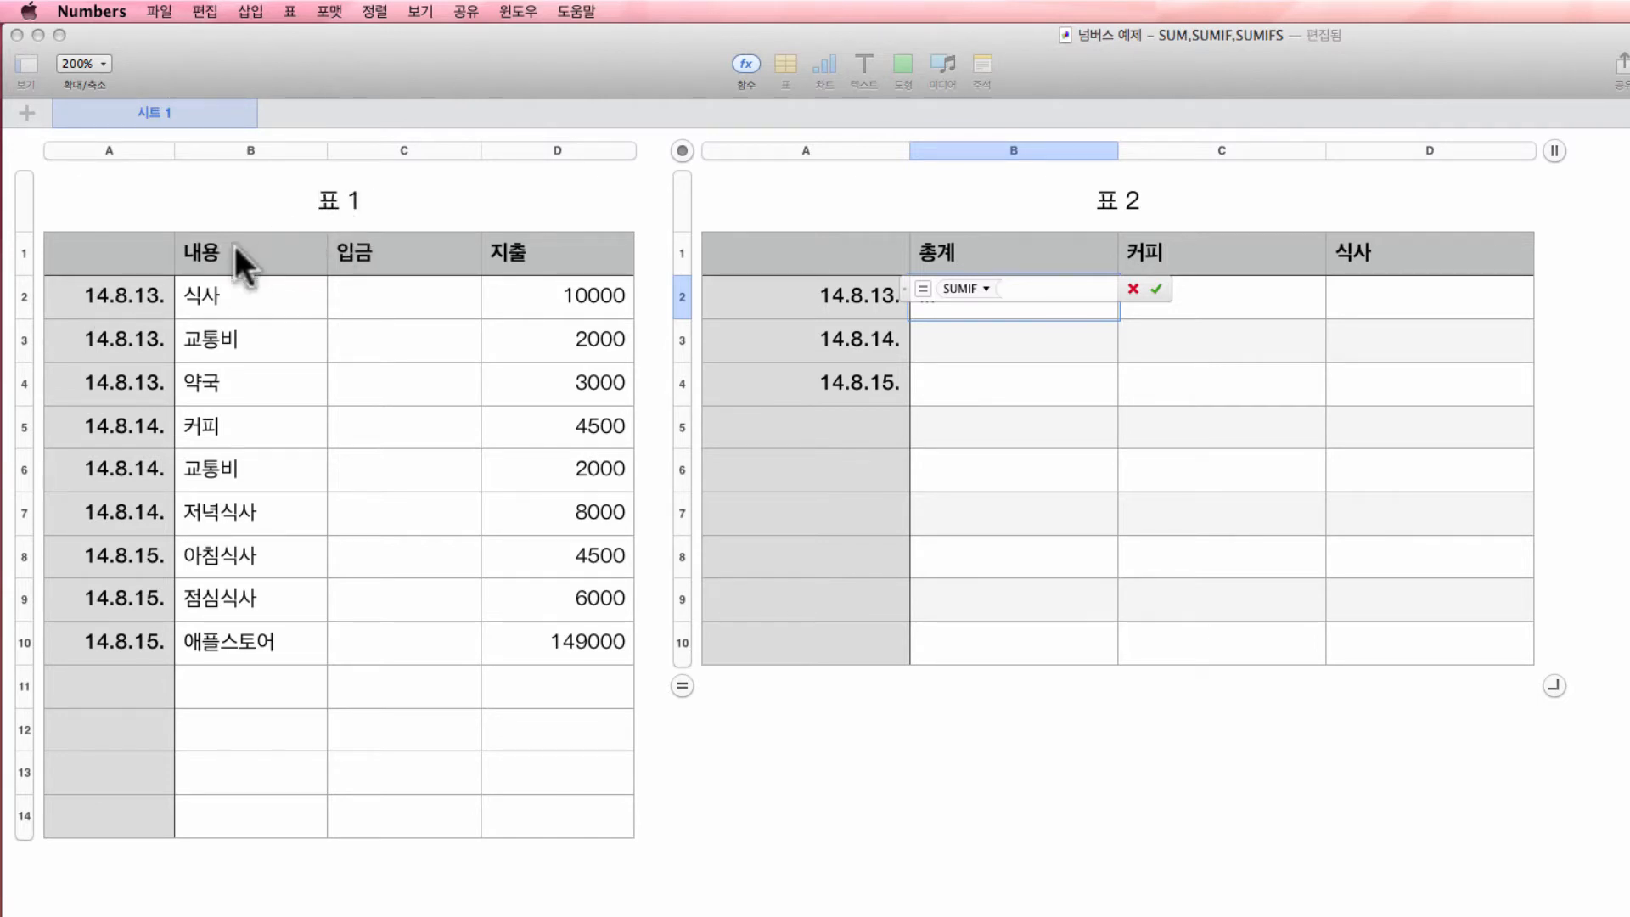
left_click(115, 292)
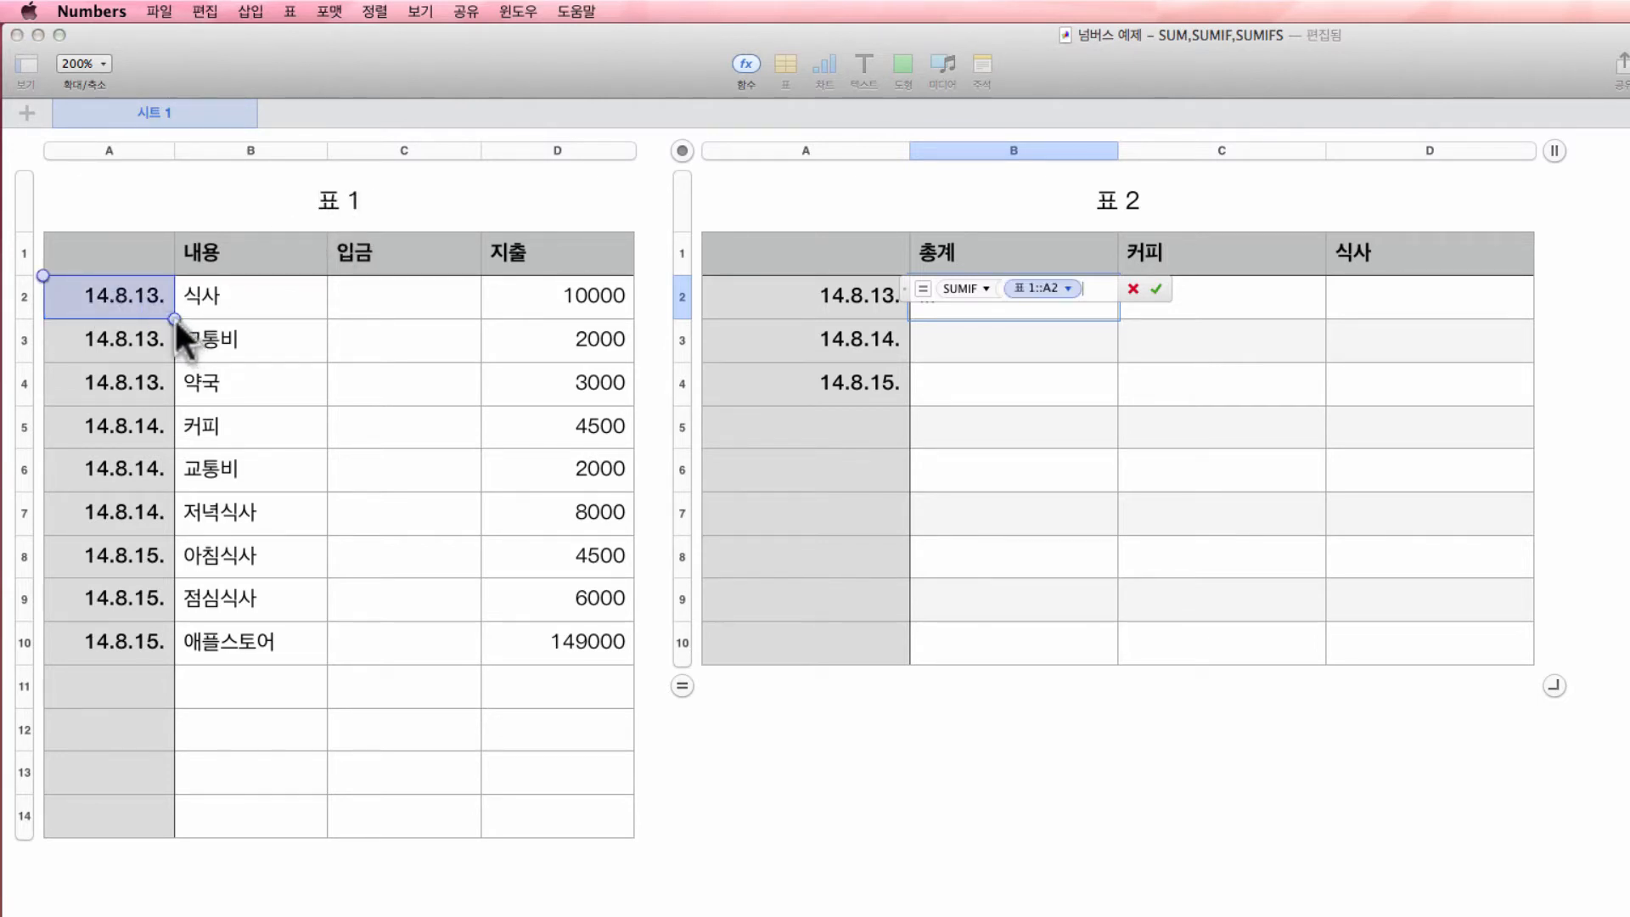
left_click_drag(174, 319, 150, 634)
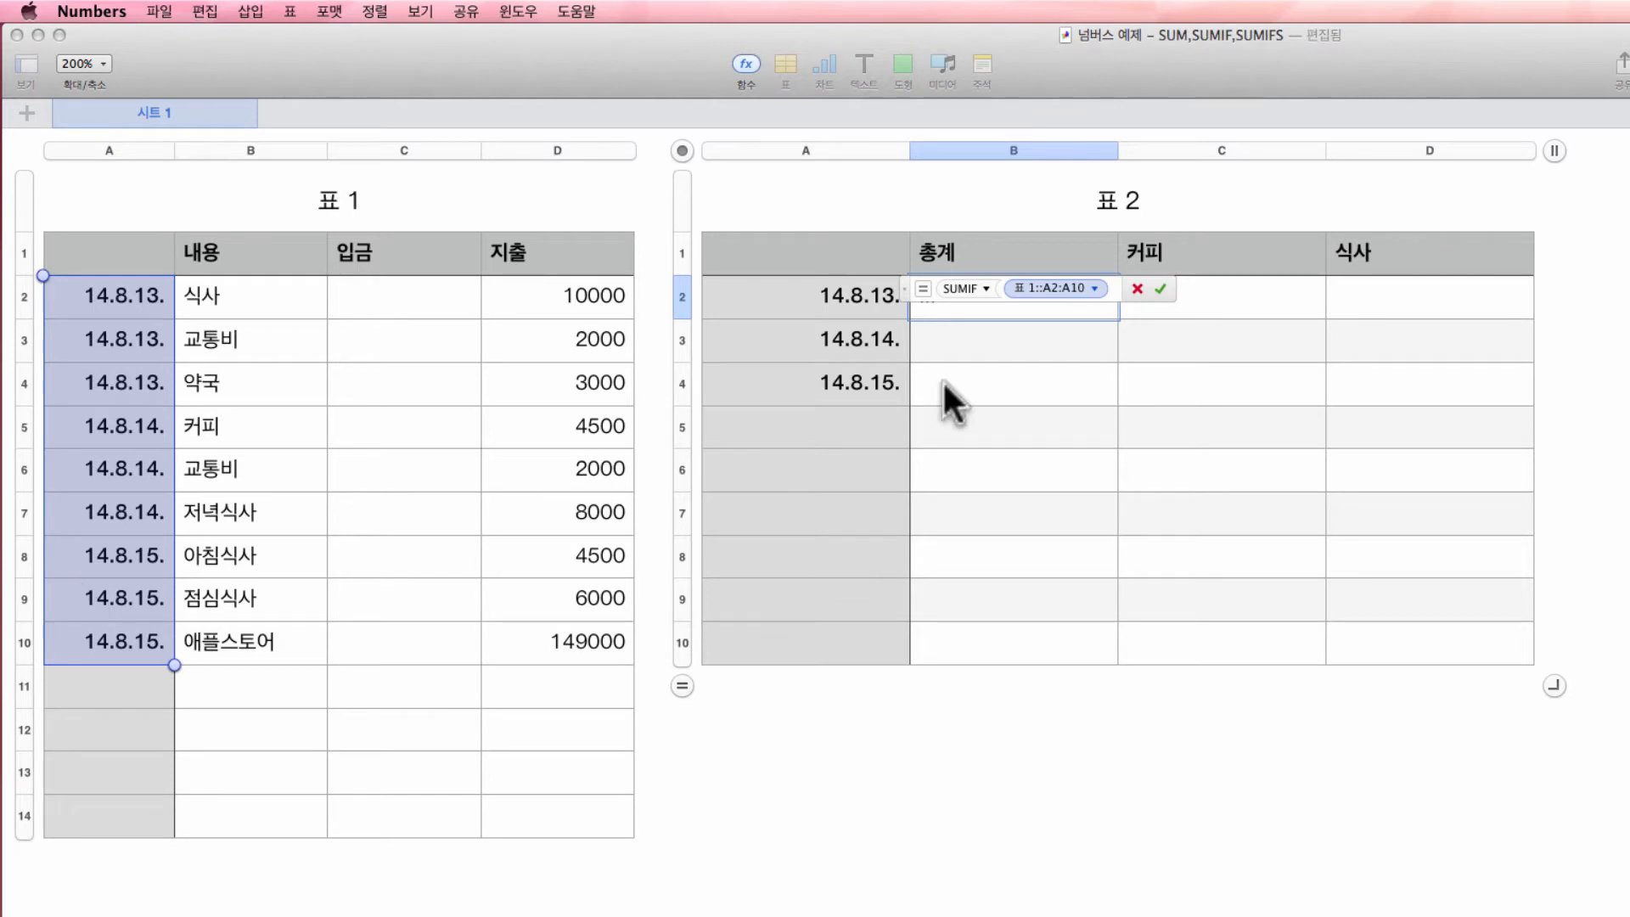
- Preserve the row and column of the date range's starting cell so the reference reads 표 1::$A$2:A10
left_click(1095, 287)
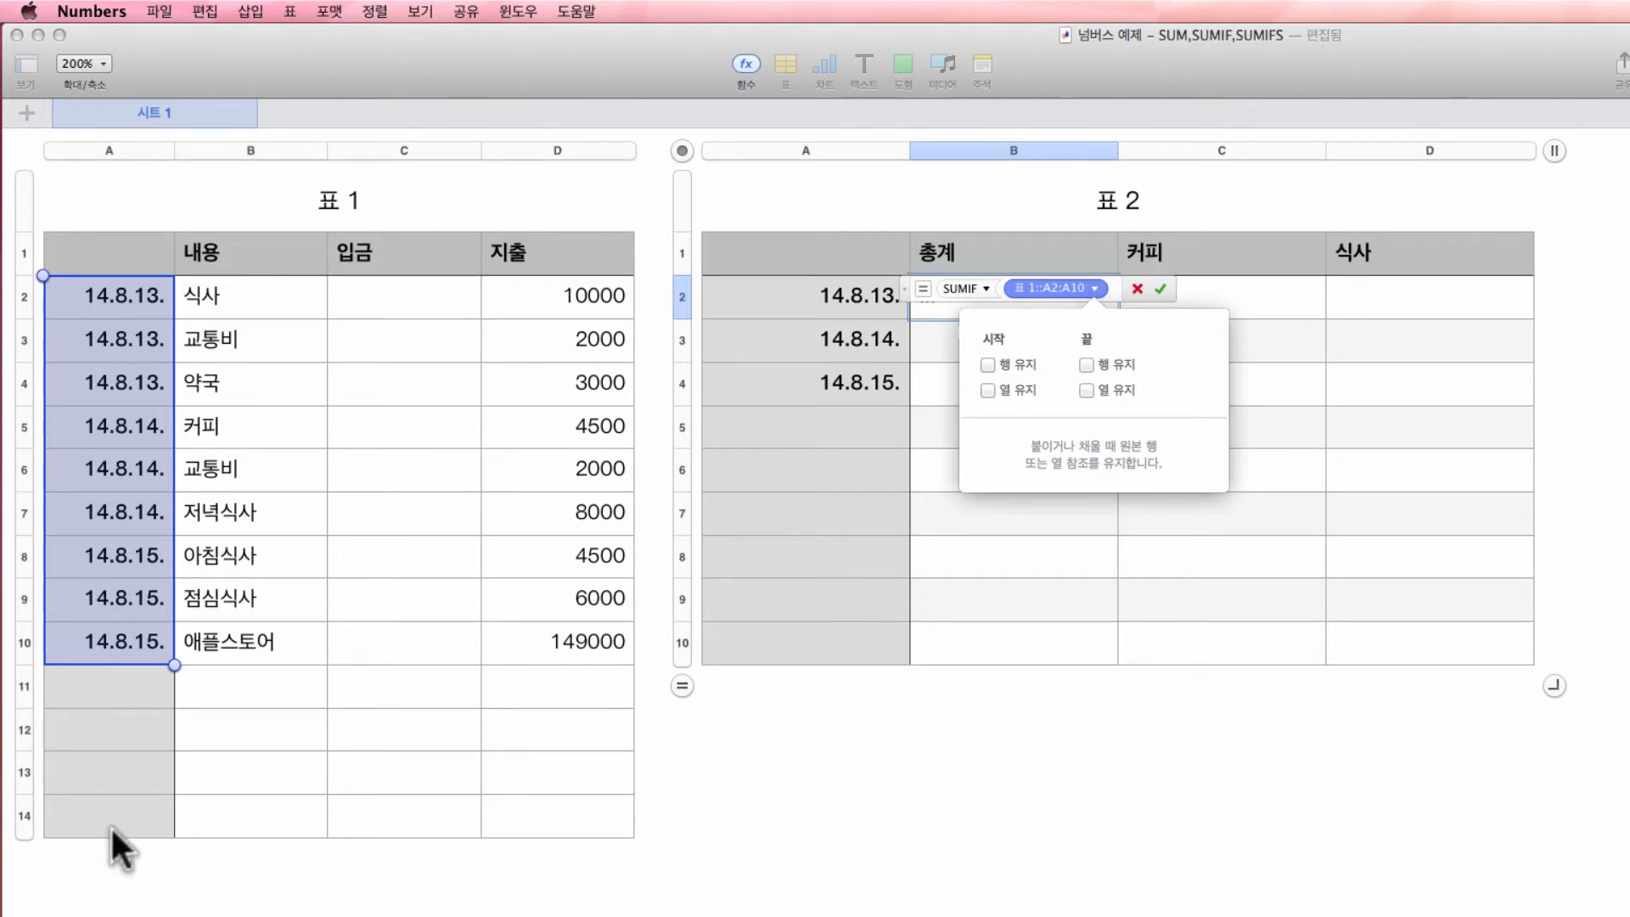
left_click(989, 364)
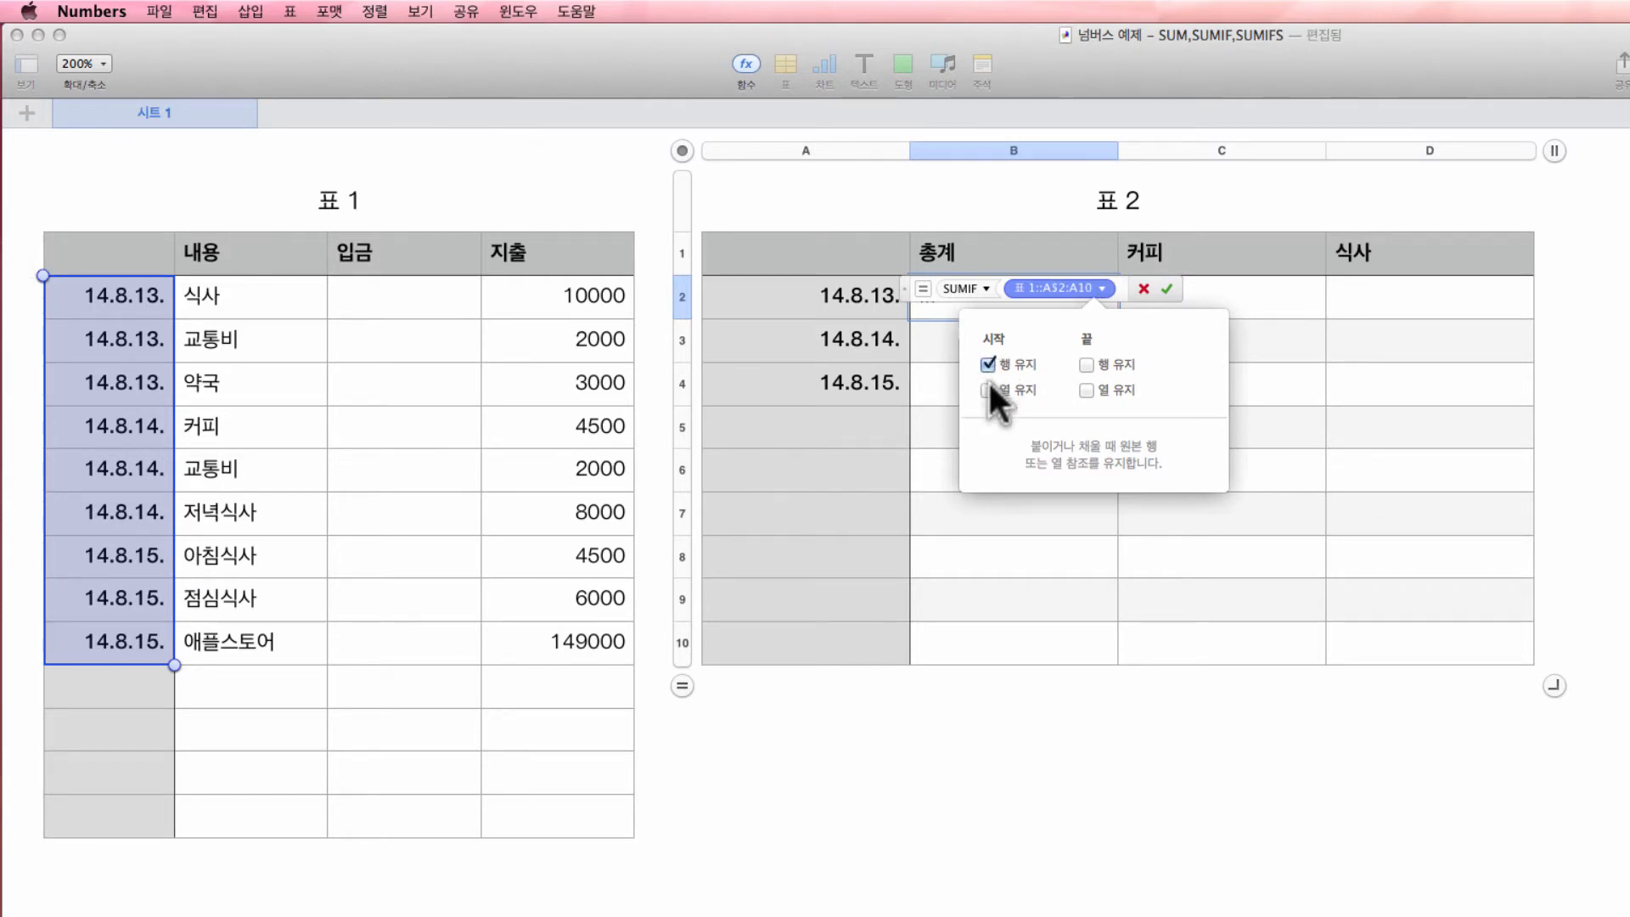
left_click(986, 387)
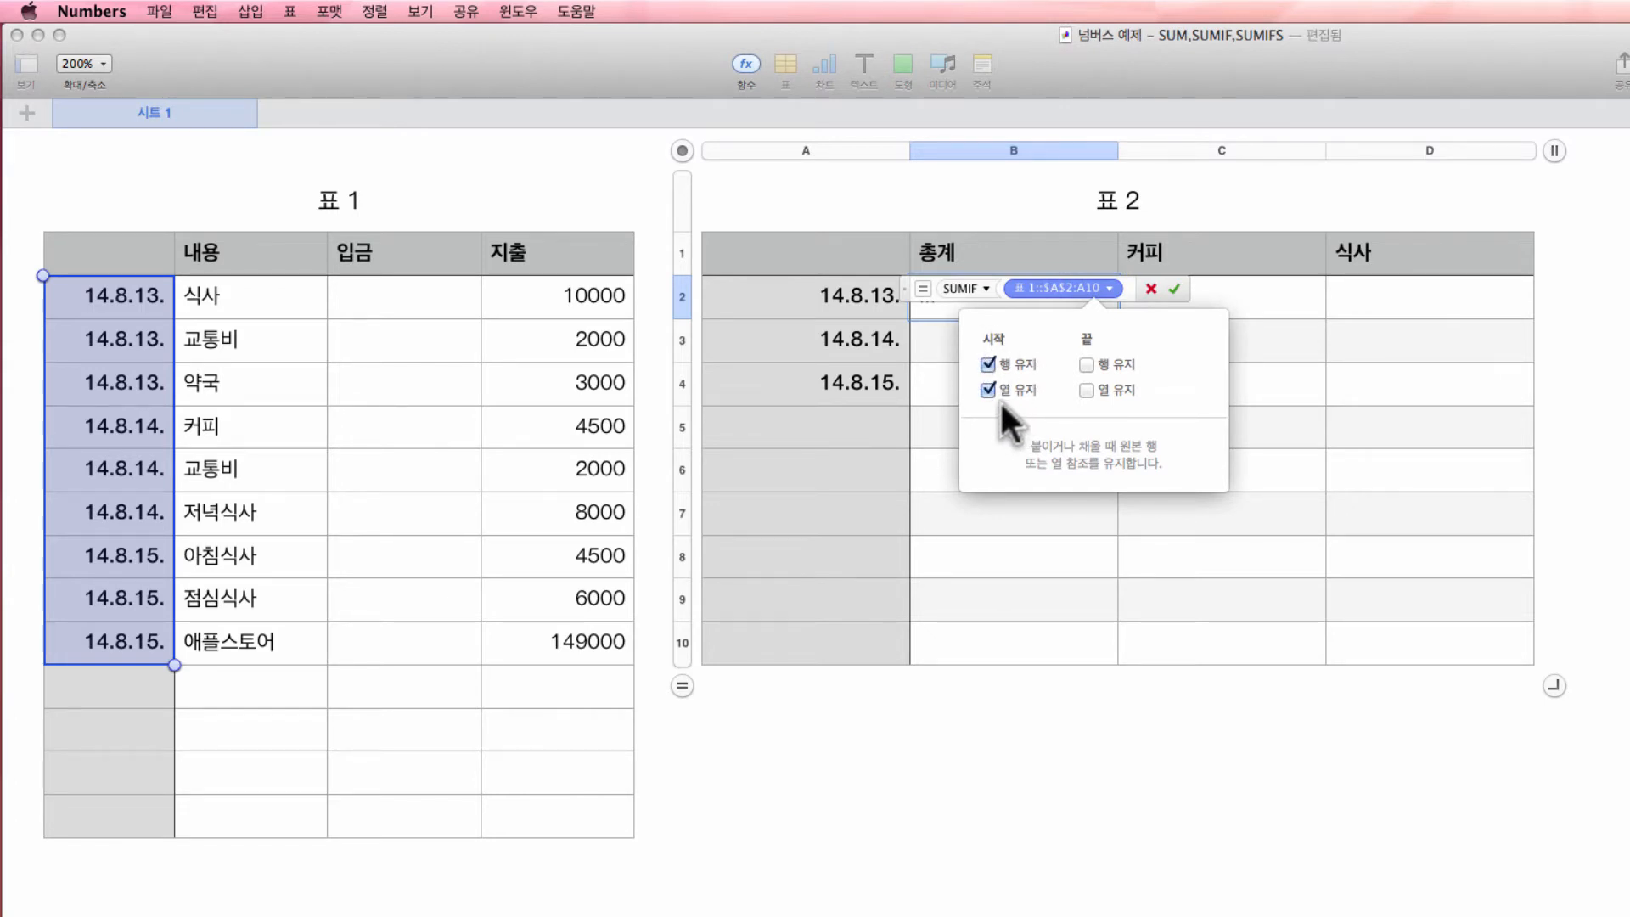
left_click(1134, 288)
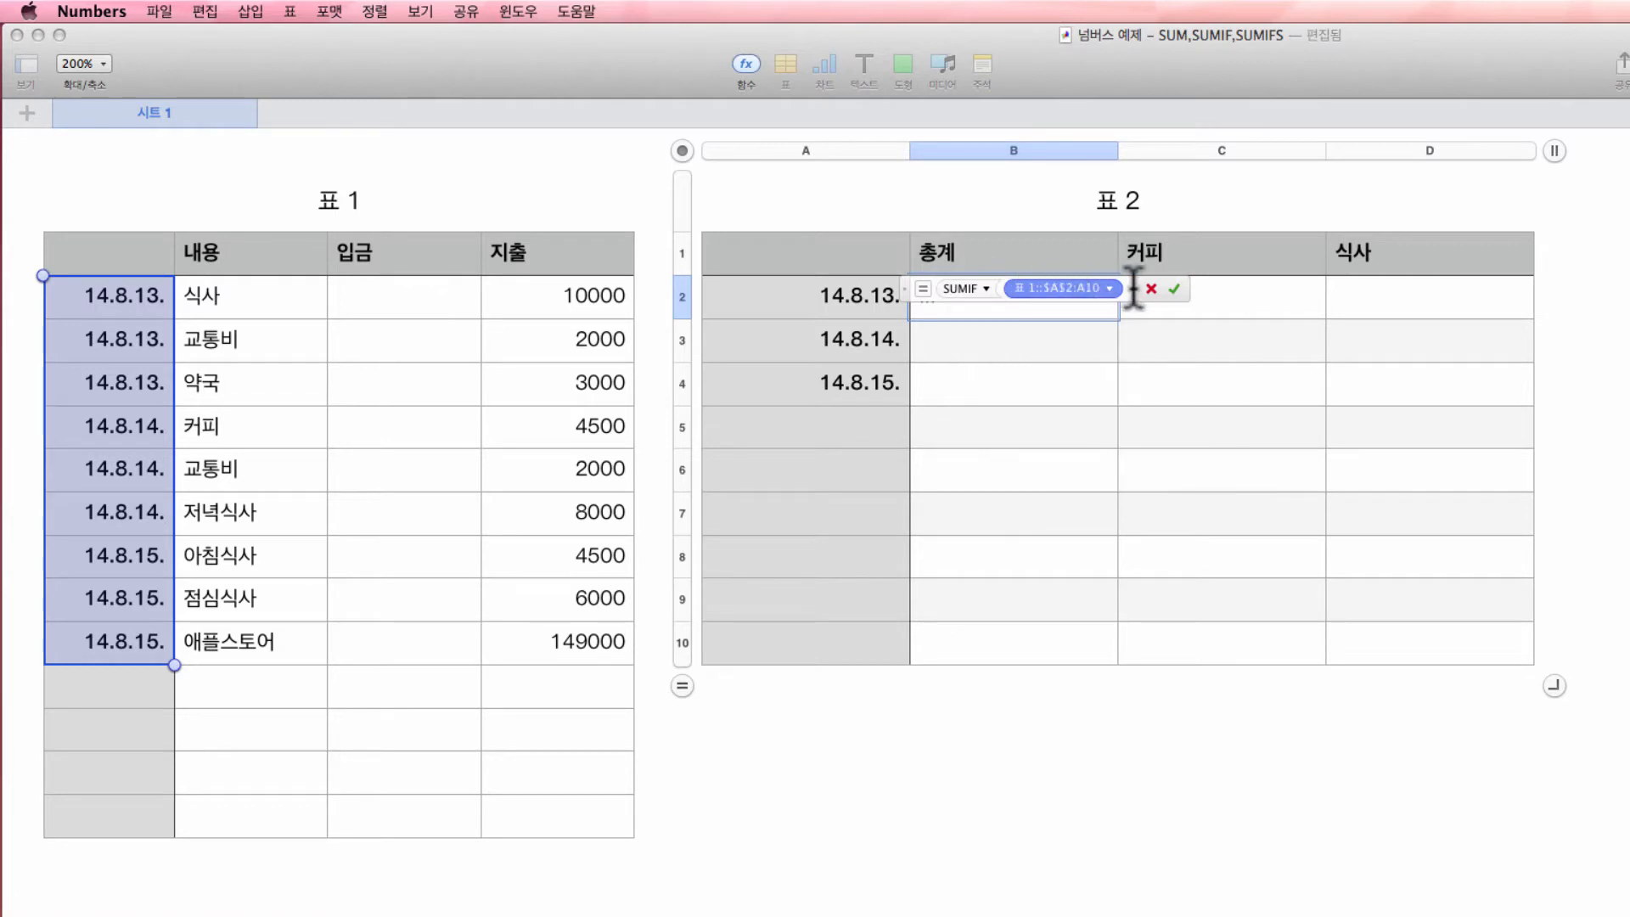
- Add the SUMIF condition "="&A2, referencing the 14.8.13. date cell in 표 2
type(",")
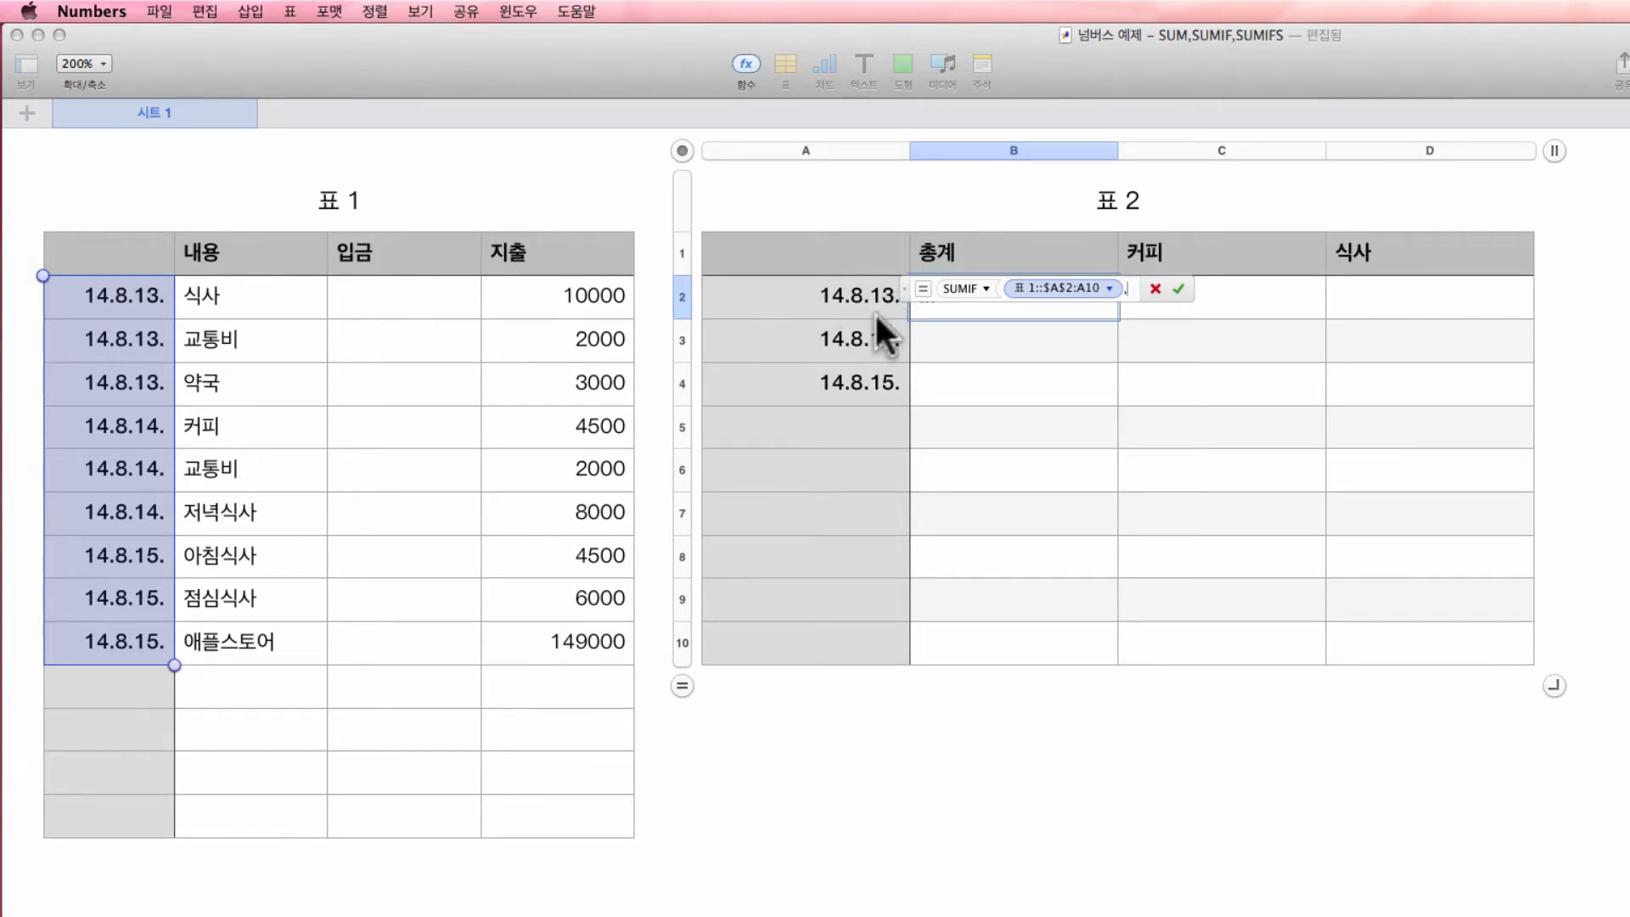
left_click(858, 299)
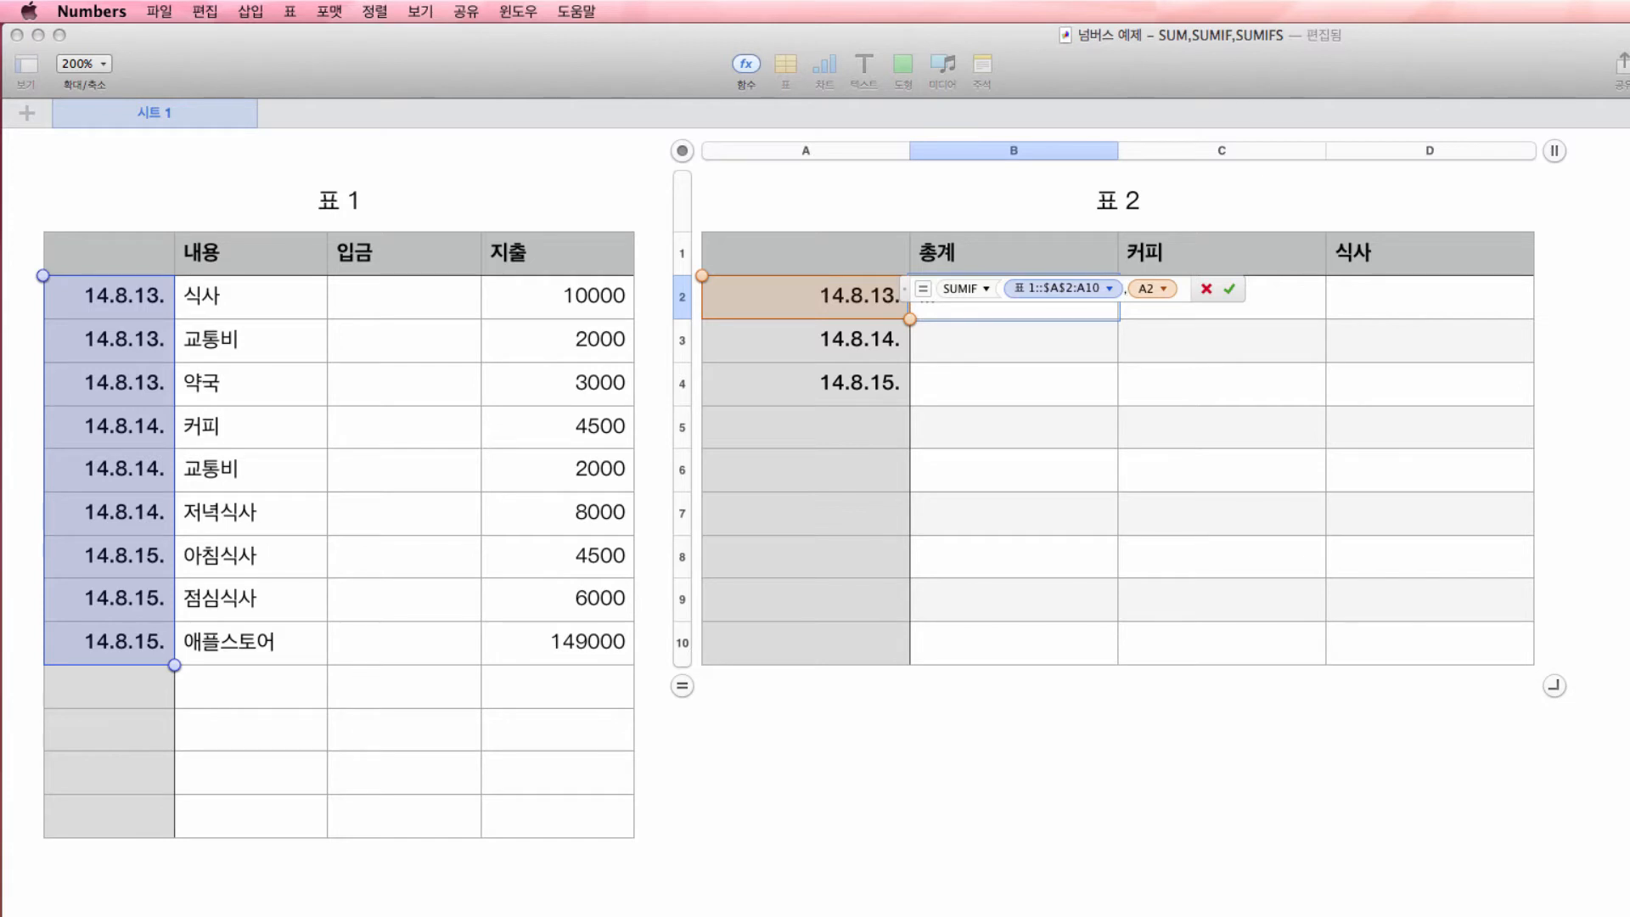
type("\"=\"")
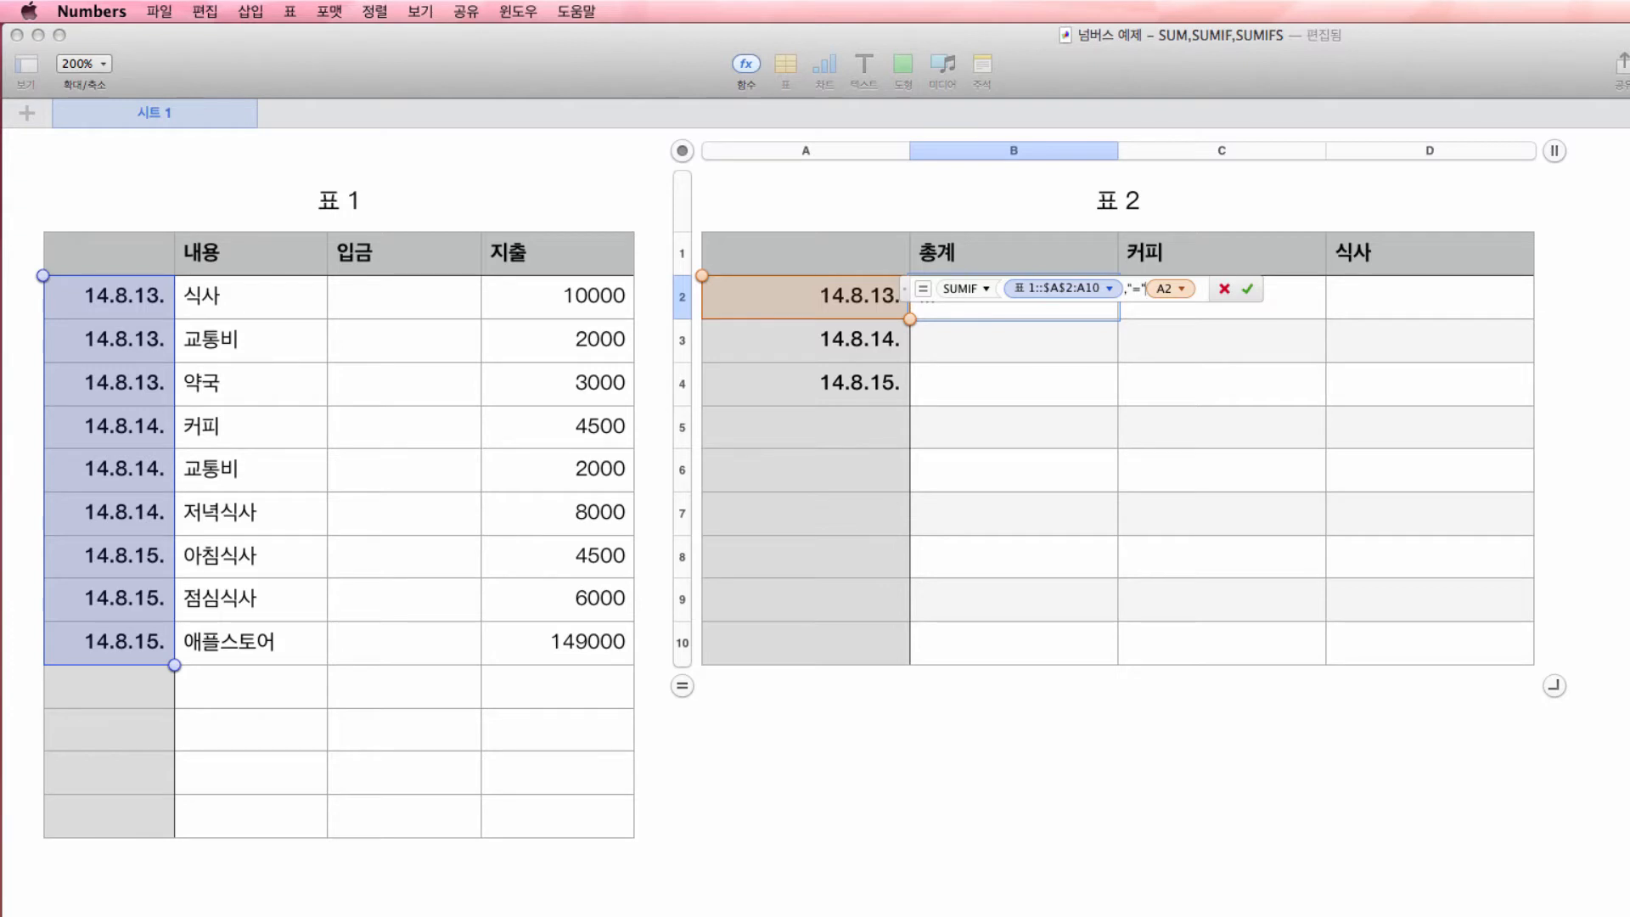
type("&")
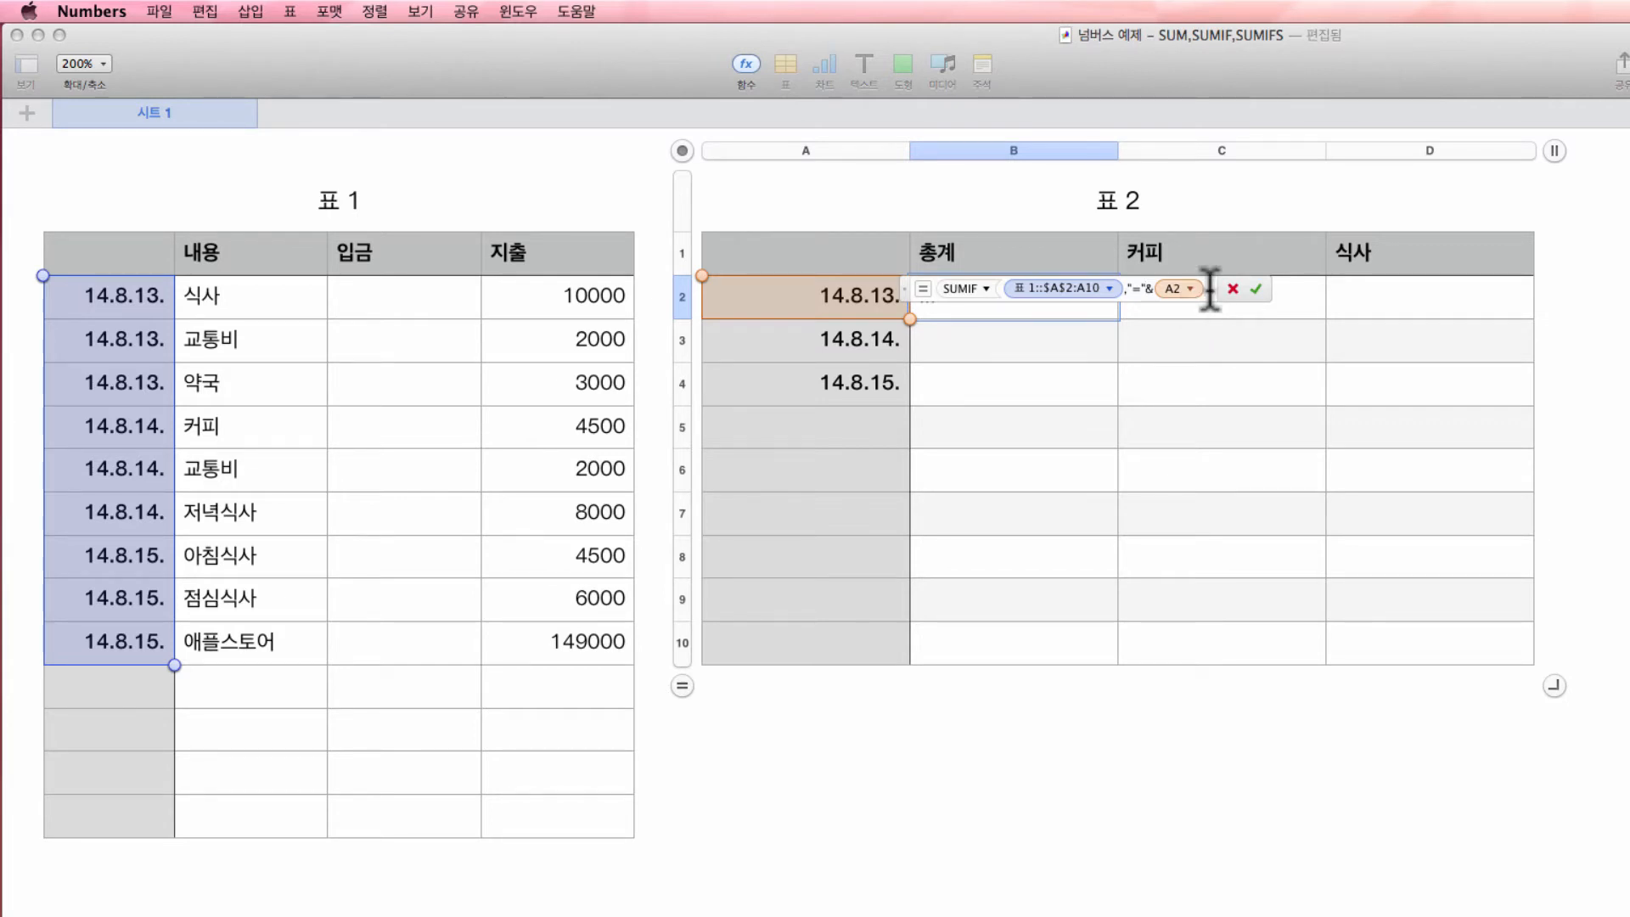
- Add 표 1's 지출 cells D2:D10 as the SUMIF sum range, close the parenthesis and accept the formula
type(",")
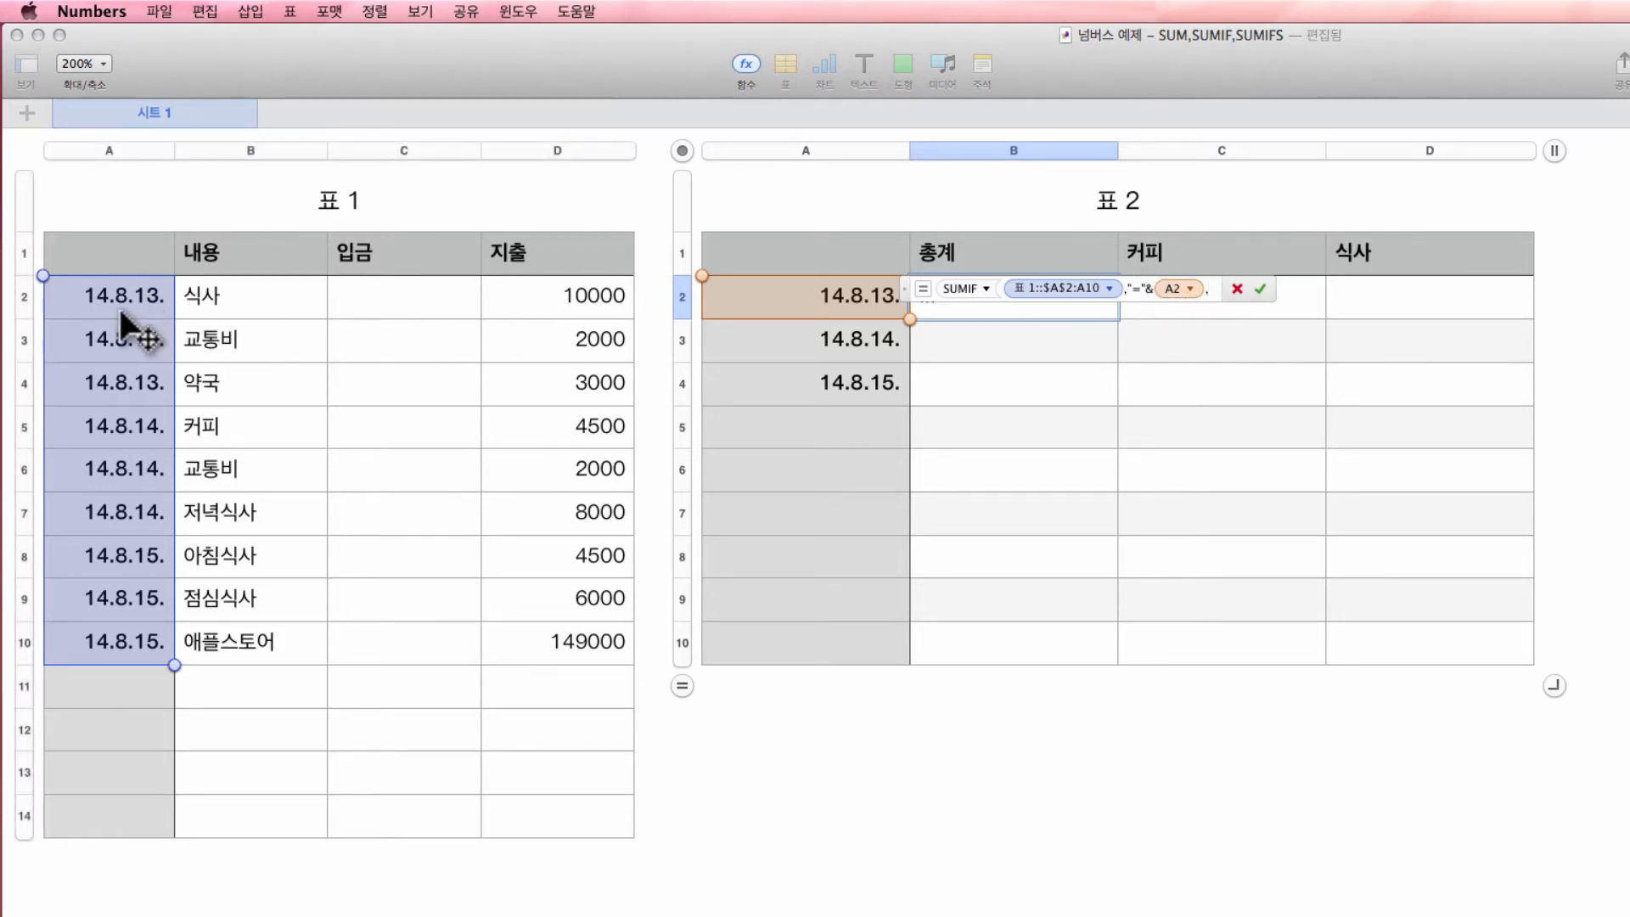
left_click(588, 295)
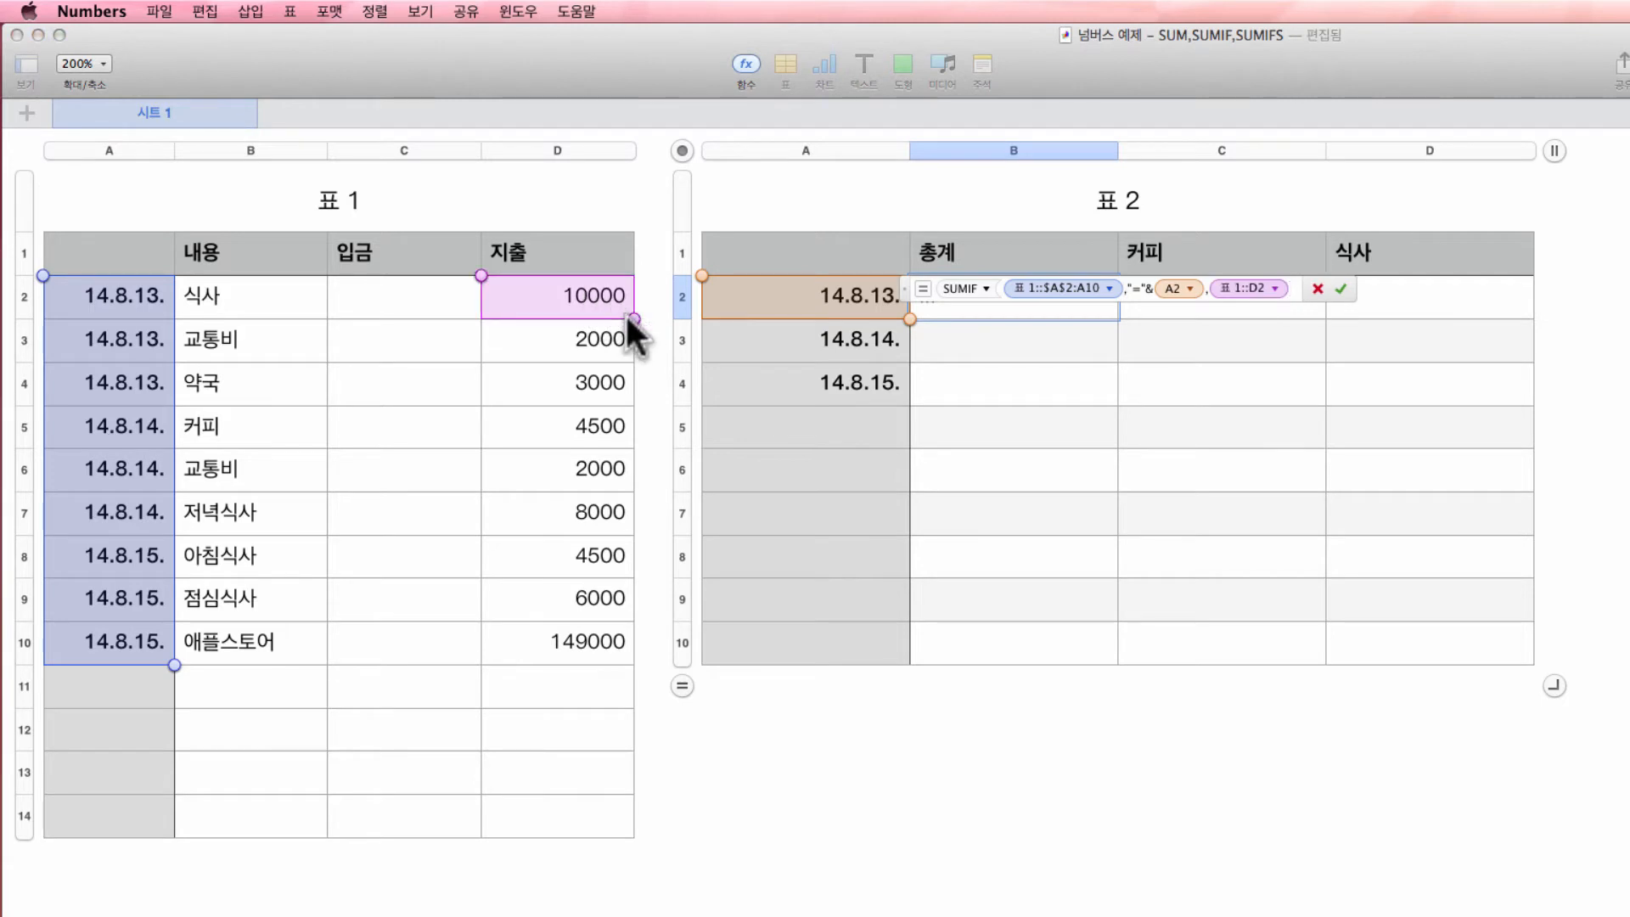
left_click_drag(634, 318, 599, 635)
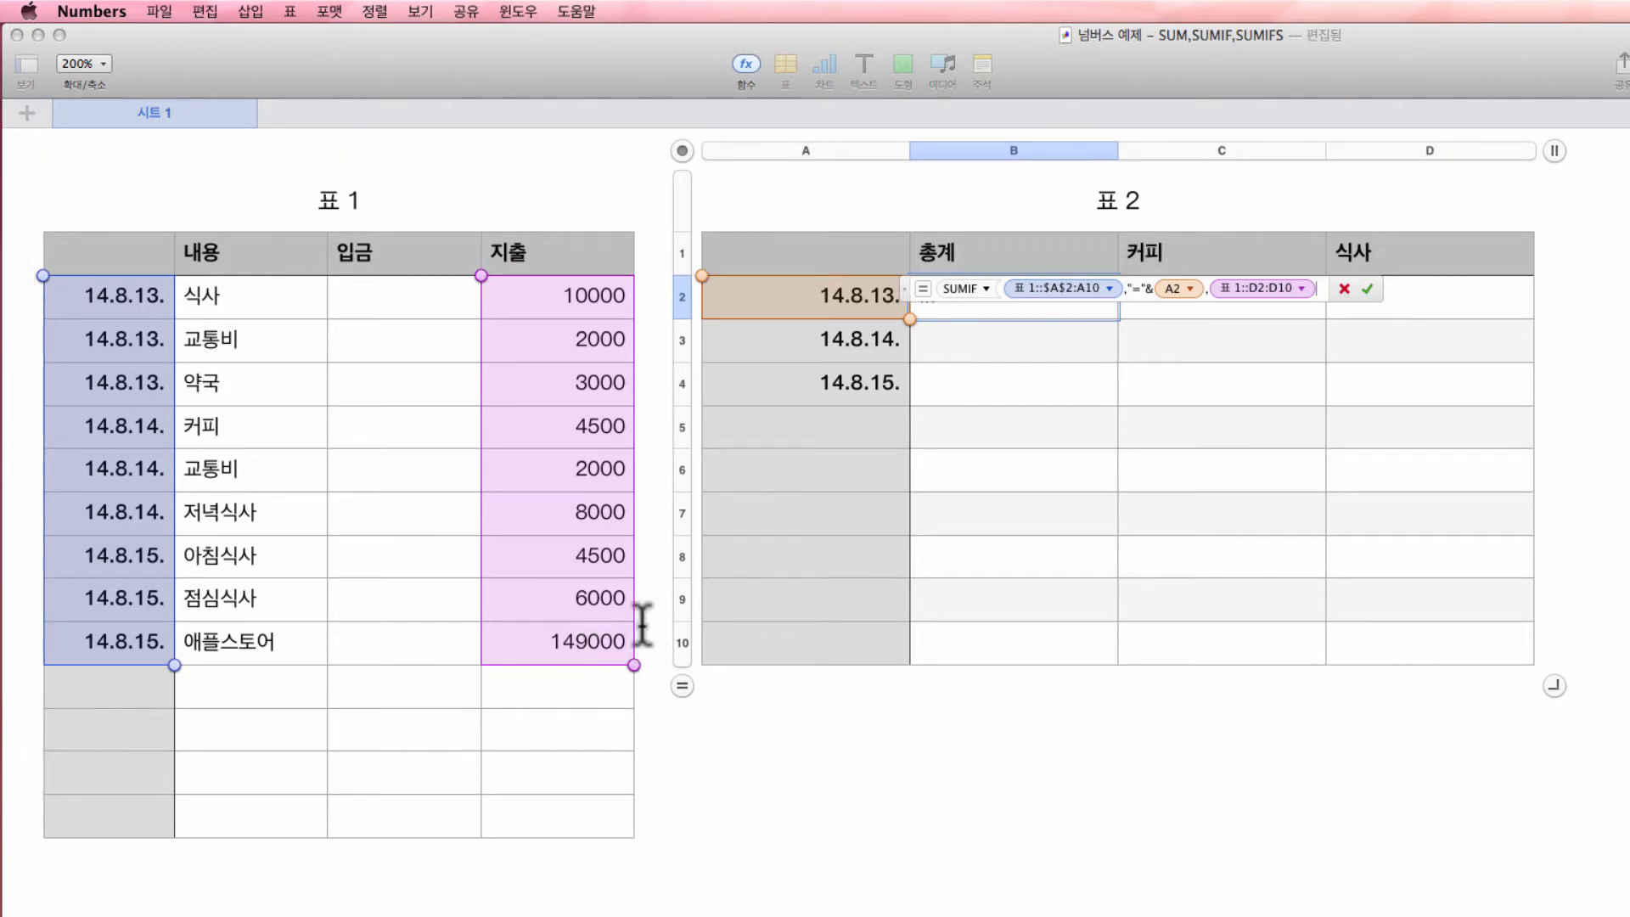
type(")")
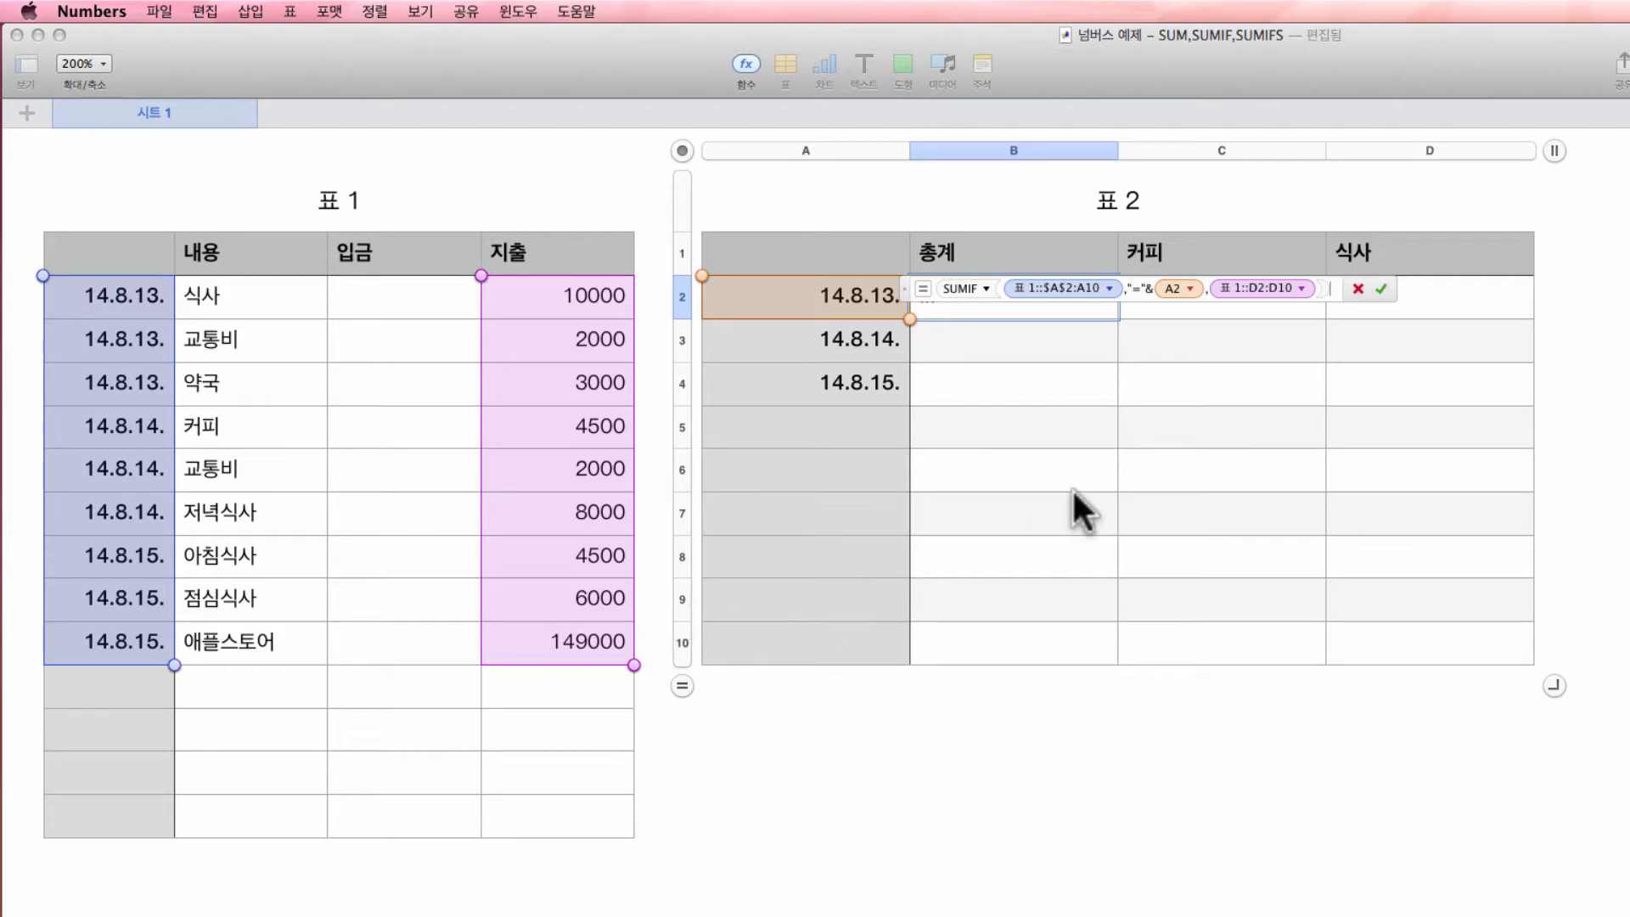
left_click(1381, 288)
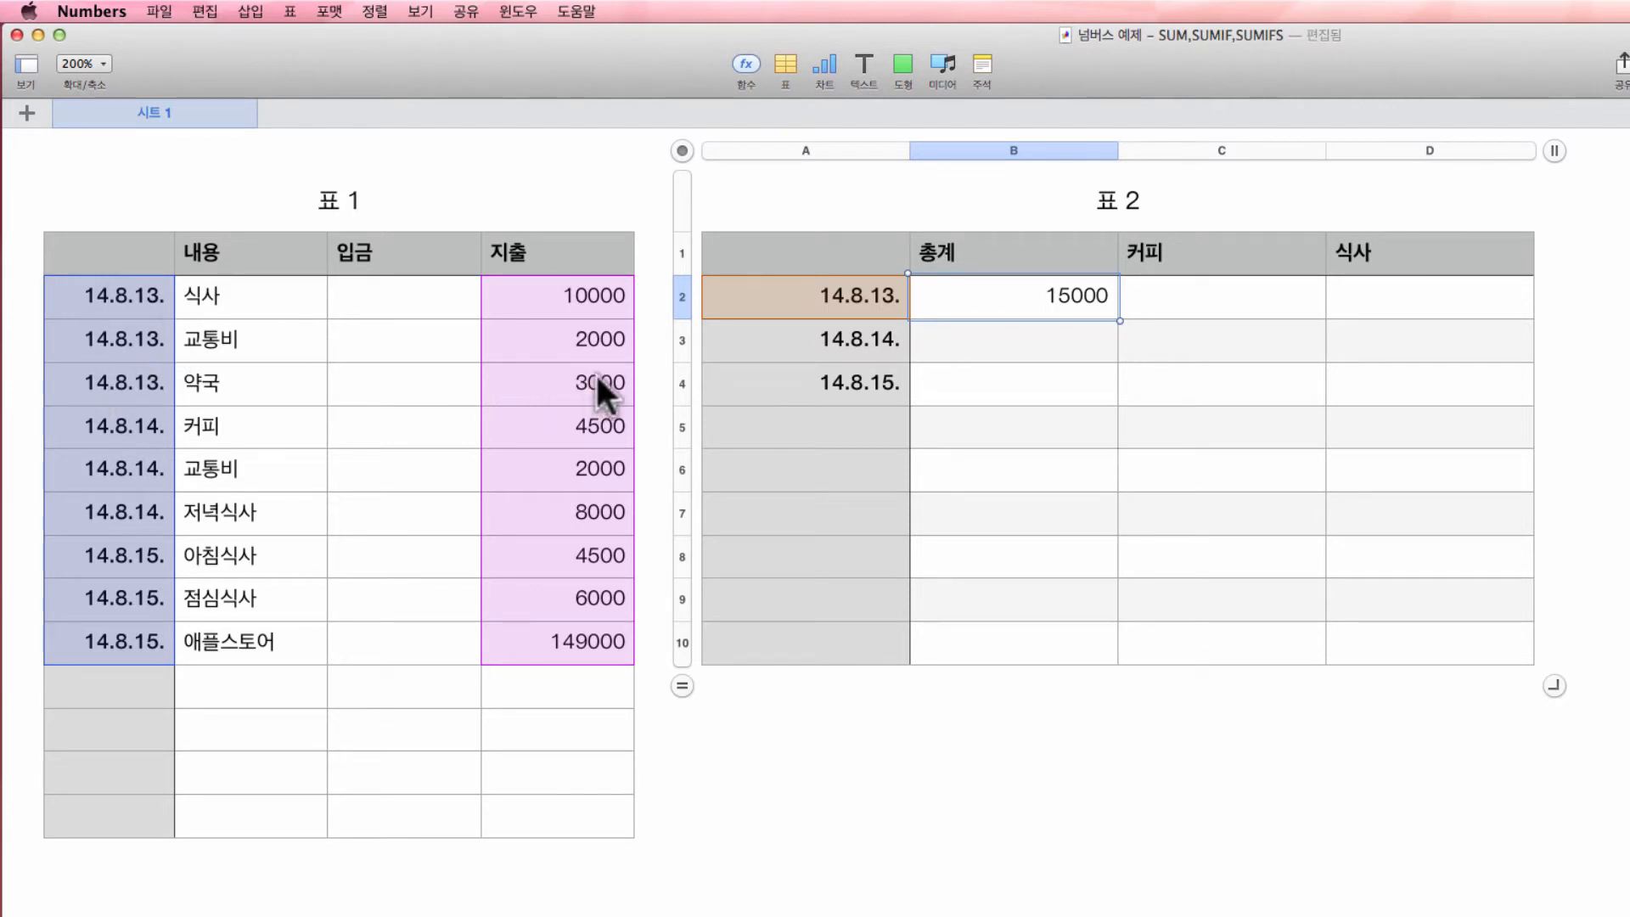
- Preserve only the column of the condition reference in B2's formula, making it $A2, and accept the change
double_click(1071, 299)
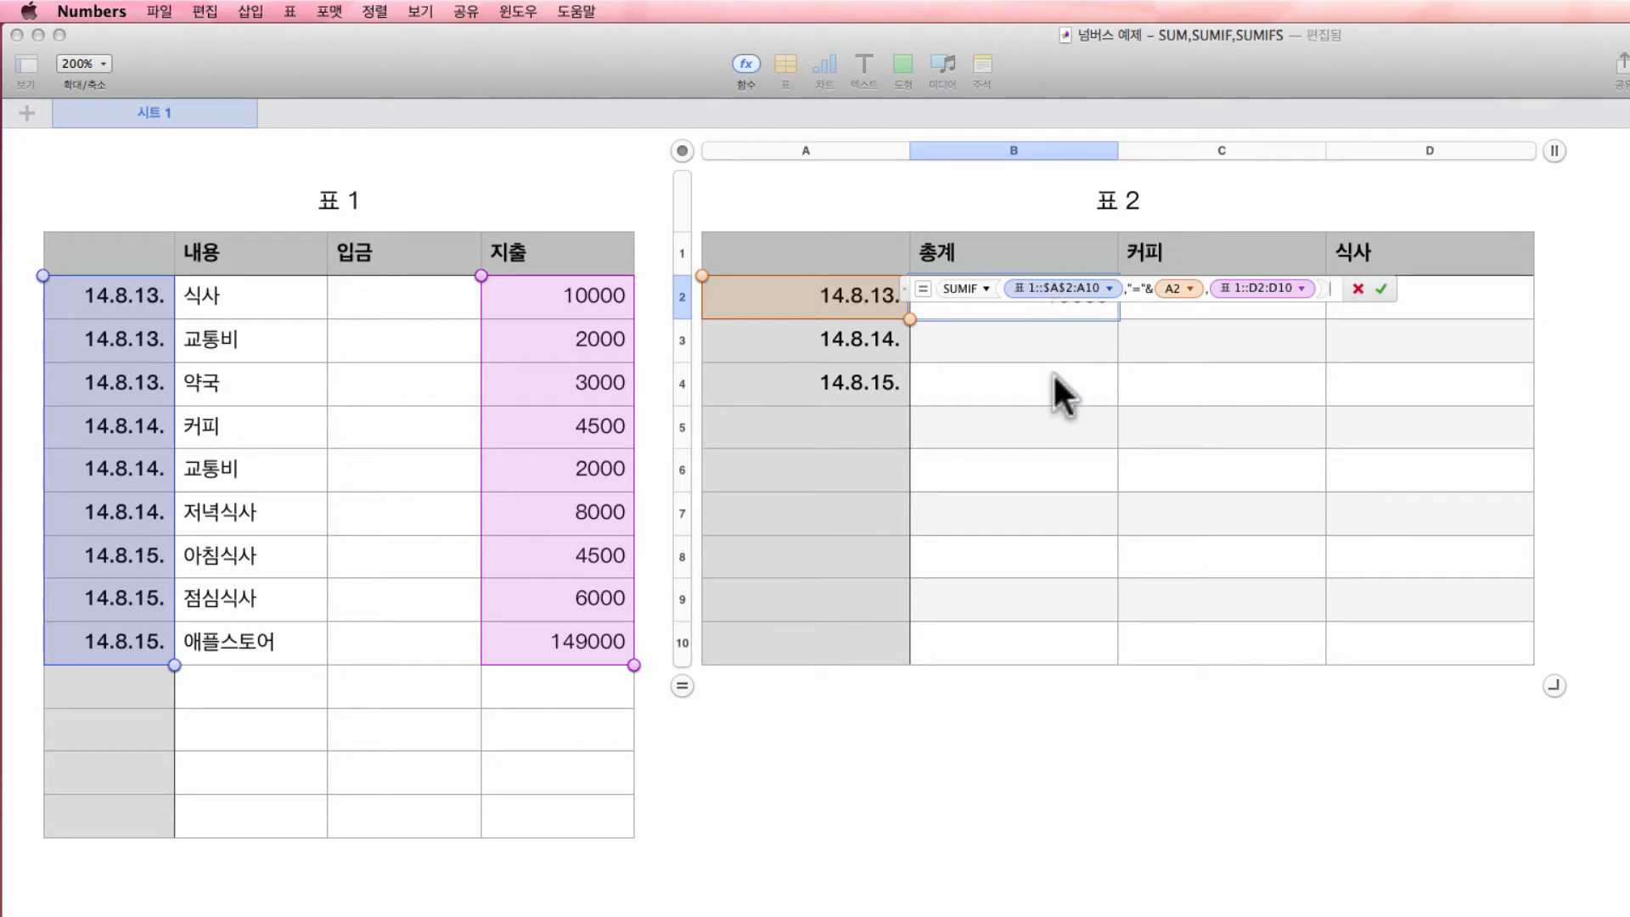
left_click(1188, 287)
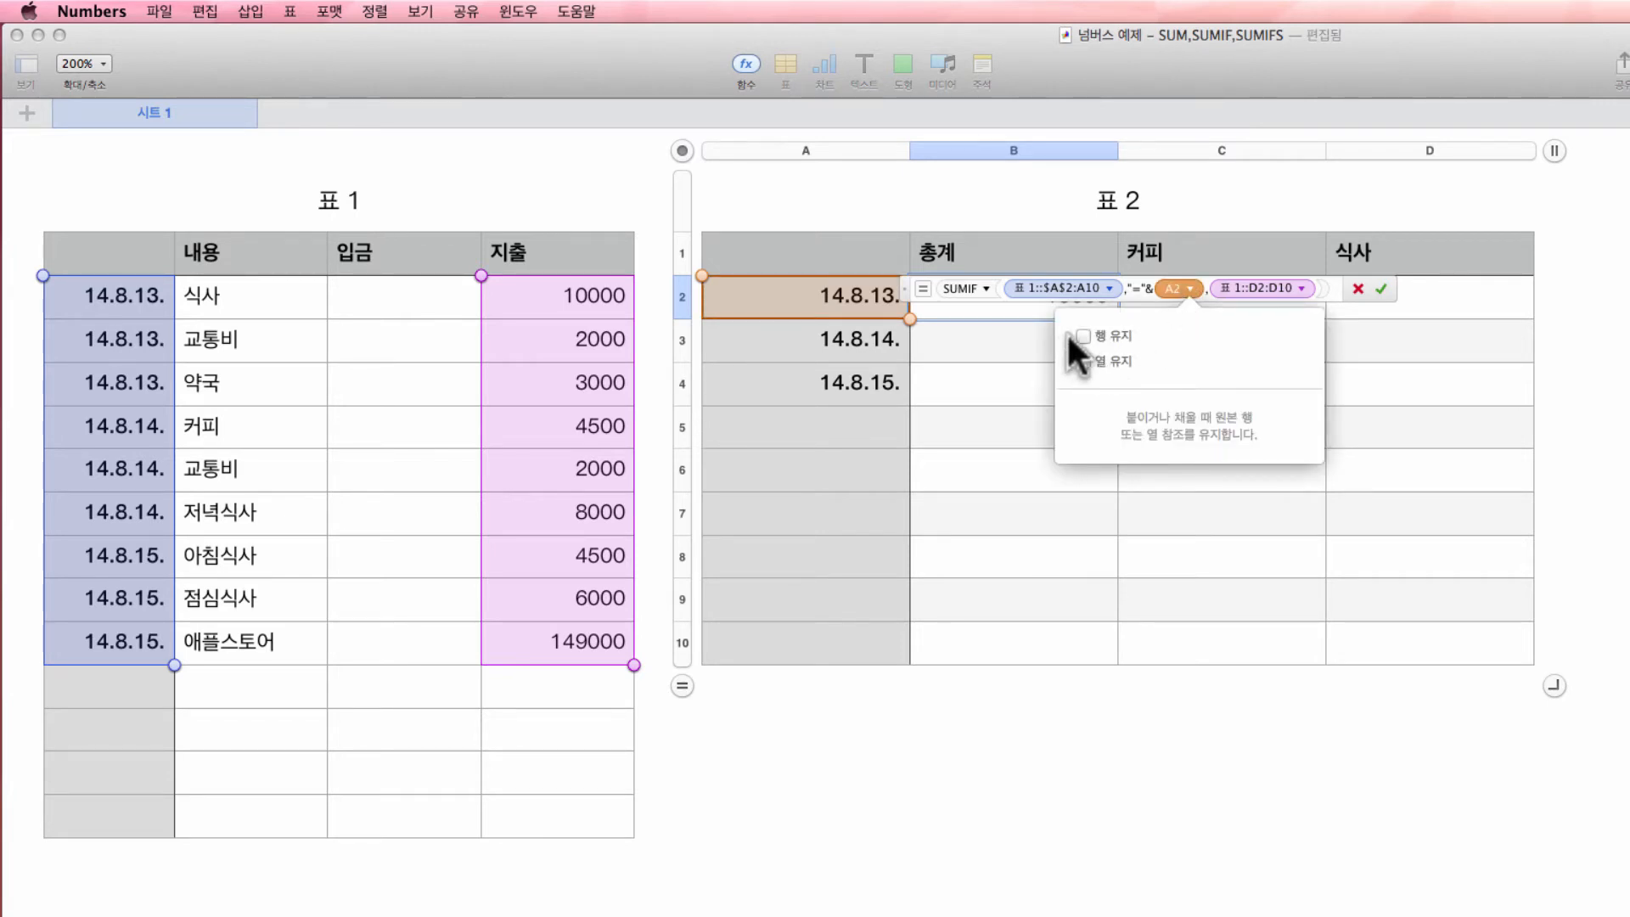
left_click(1081, 358)
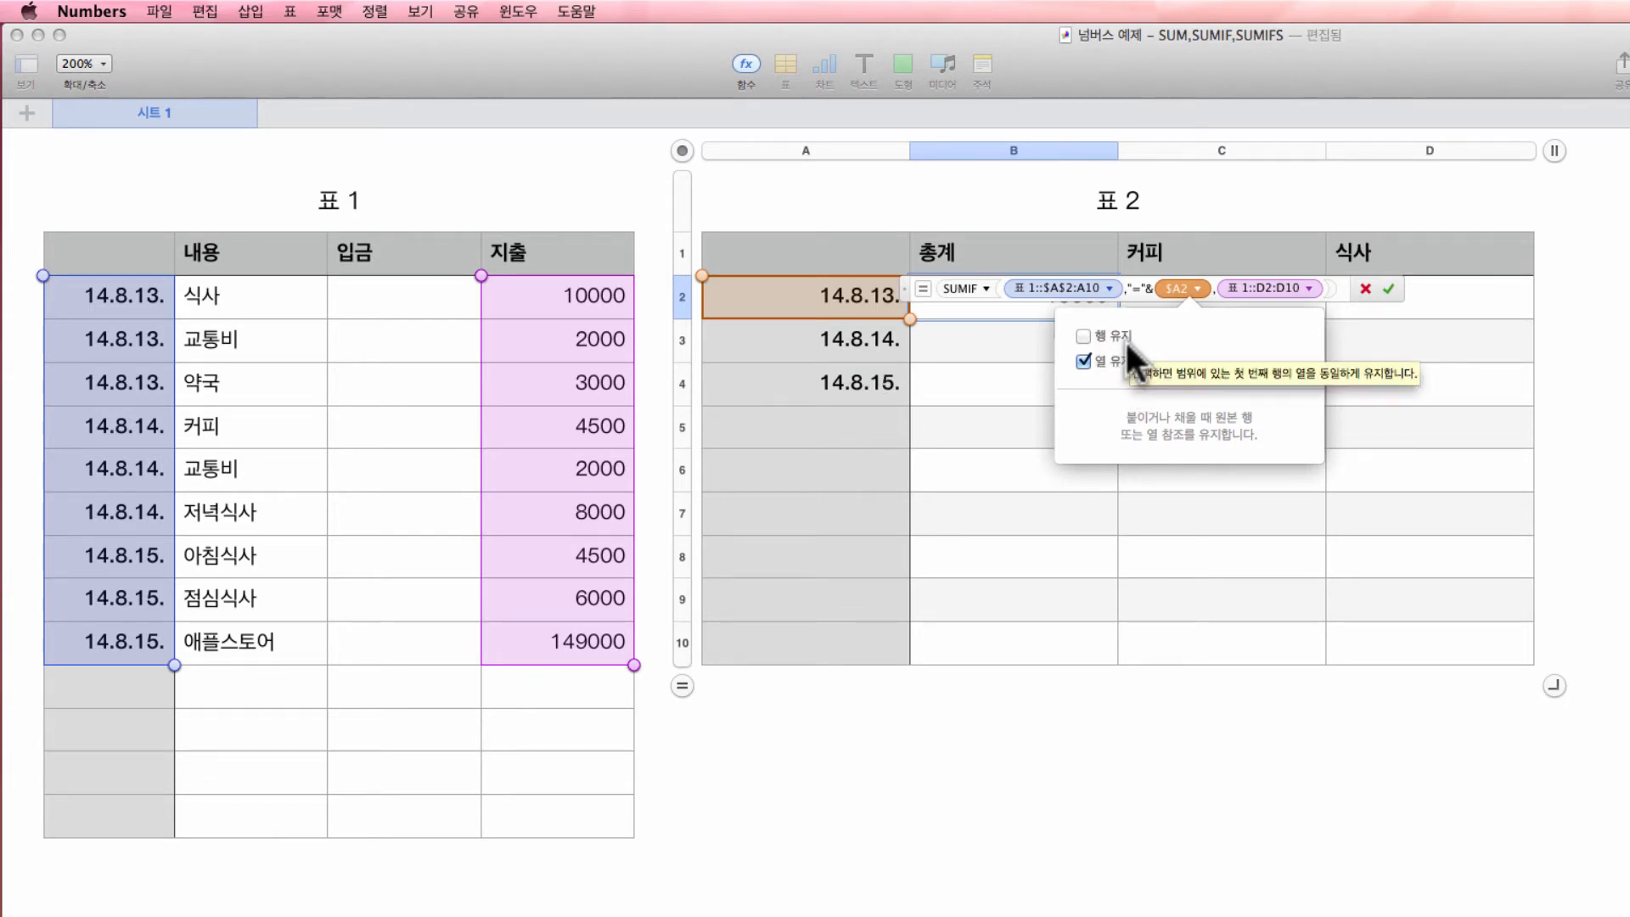
left_click(1076, 348)
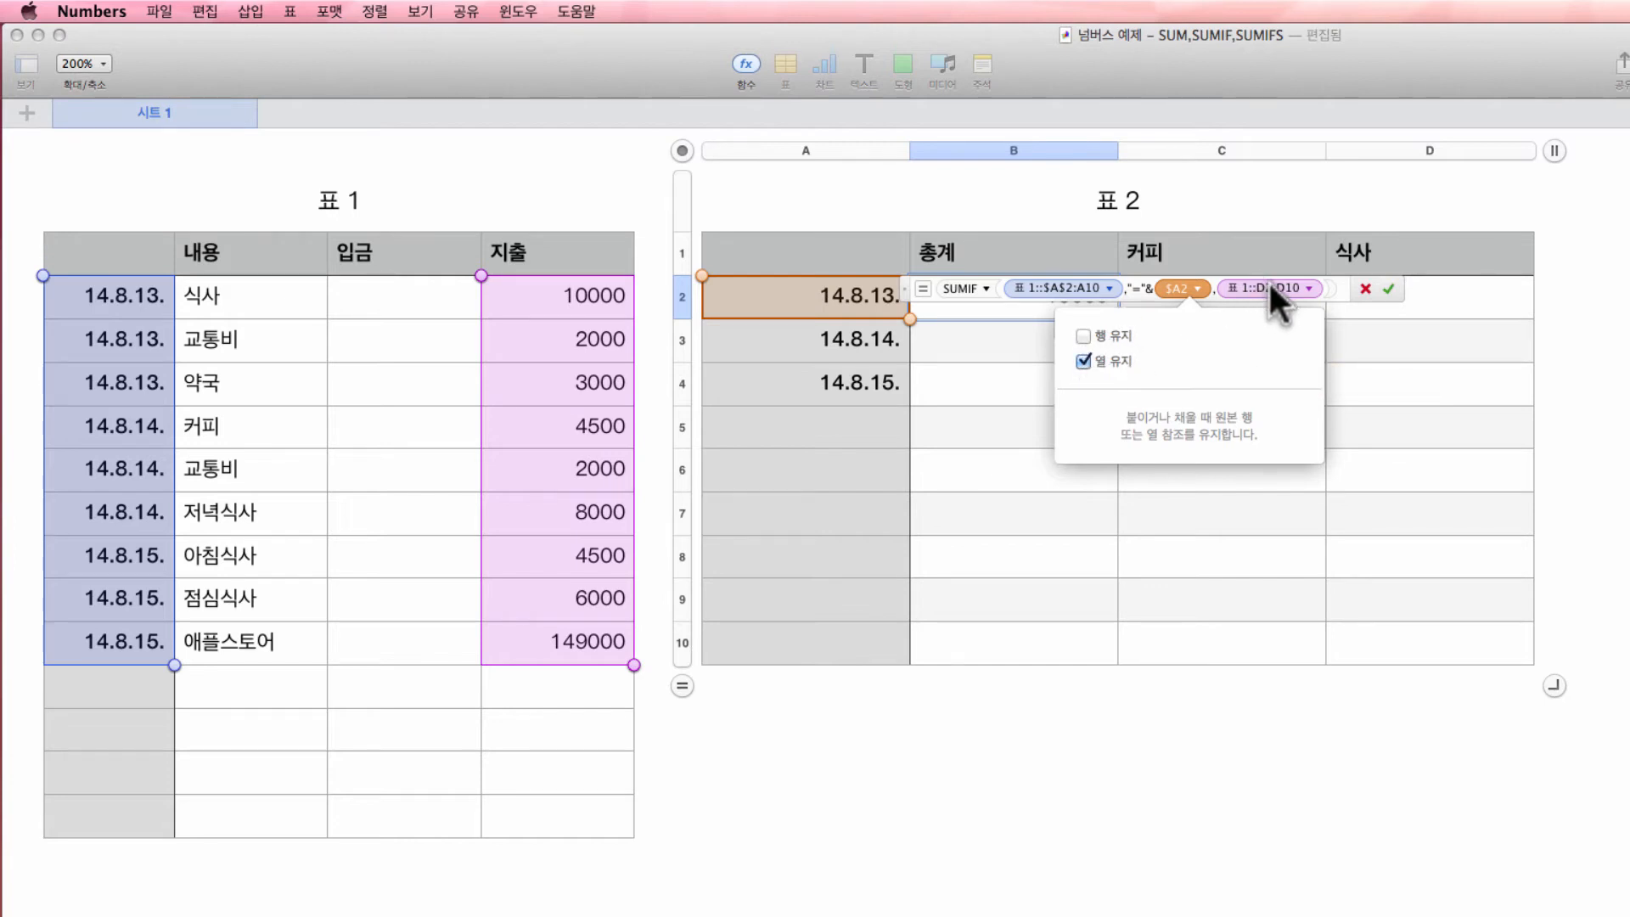
left_click(1390, 287)
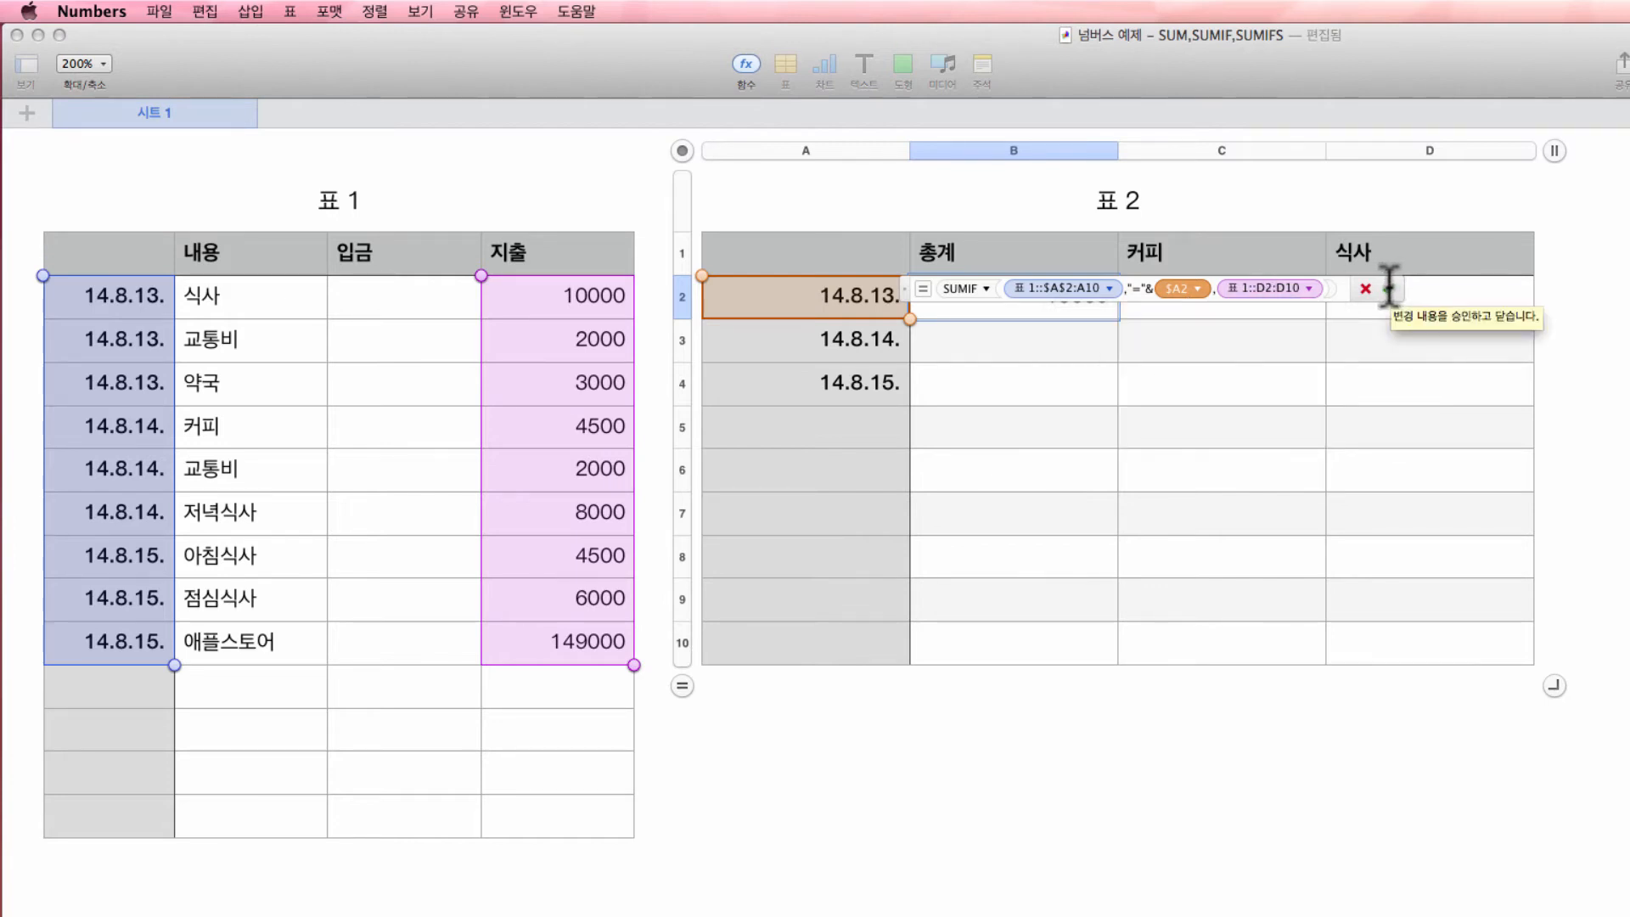
left_click(1390, 287)
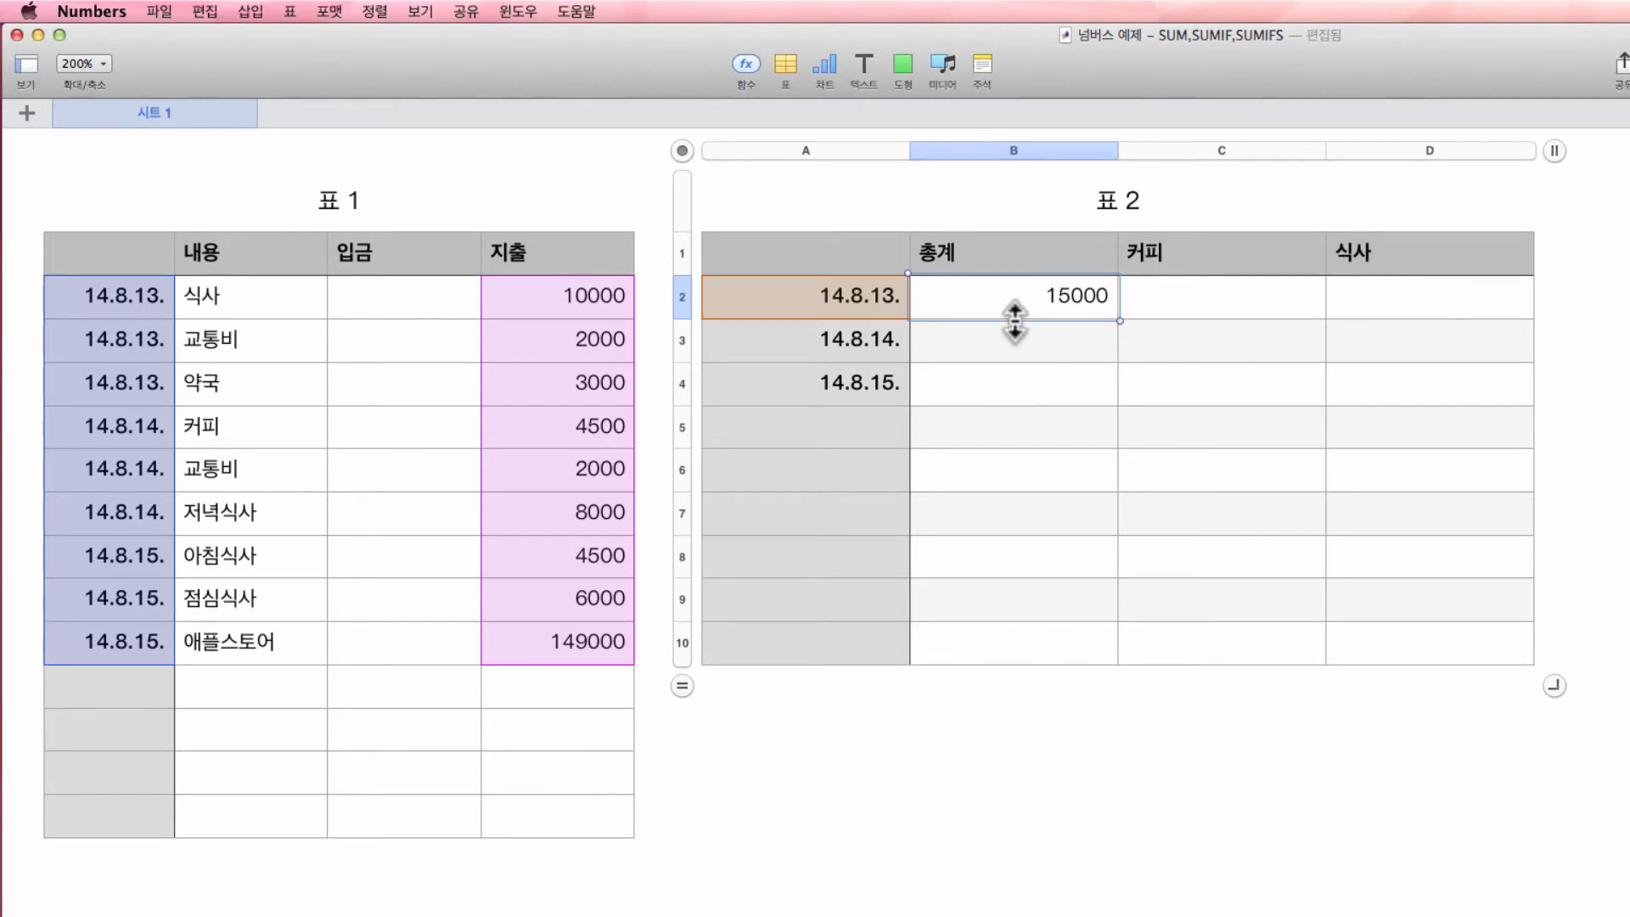
- Fill B2's formula down through B4 in the 총계 column and inspect the references copied into B3
left_click_drag(1014, 319, 1015, 392)
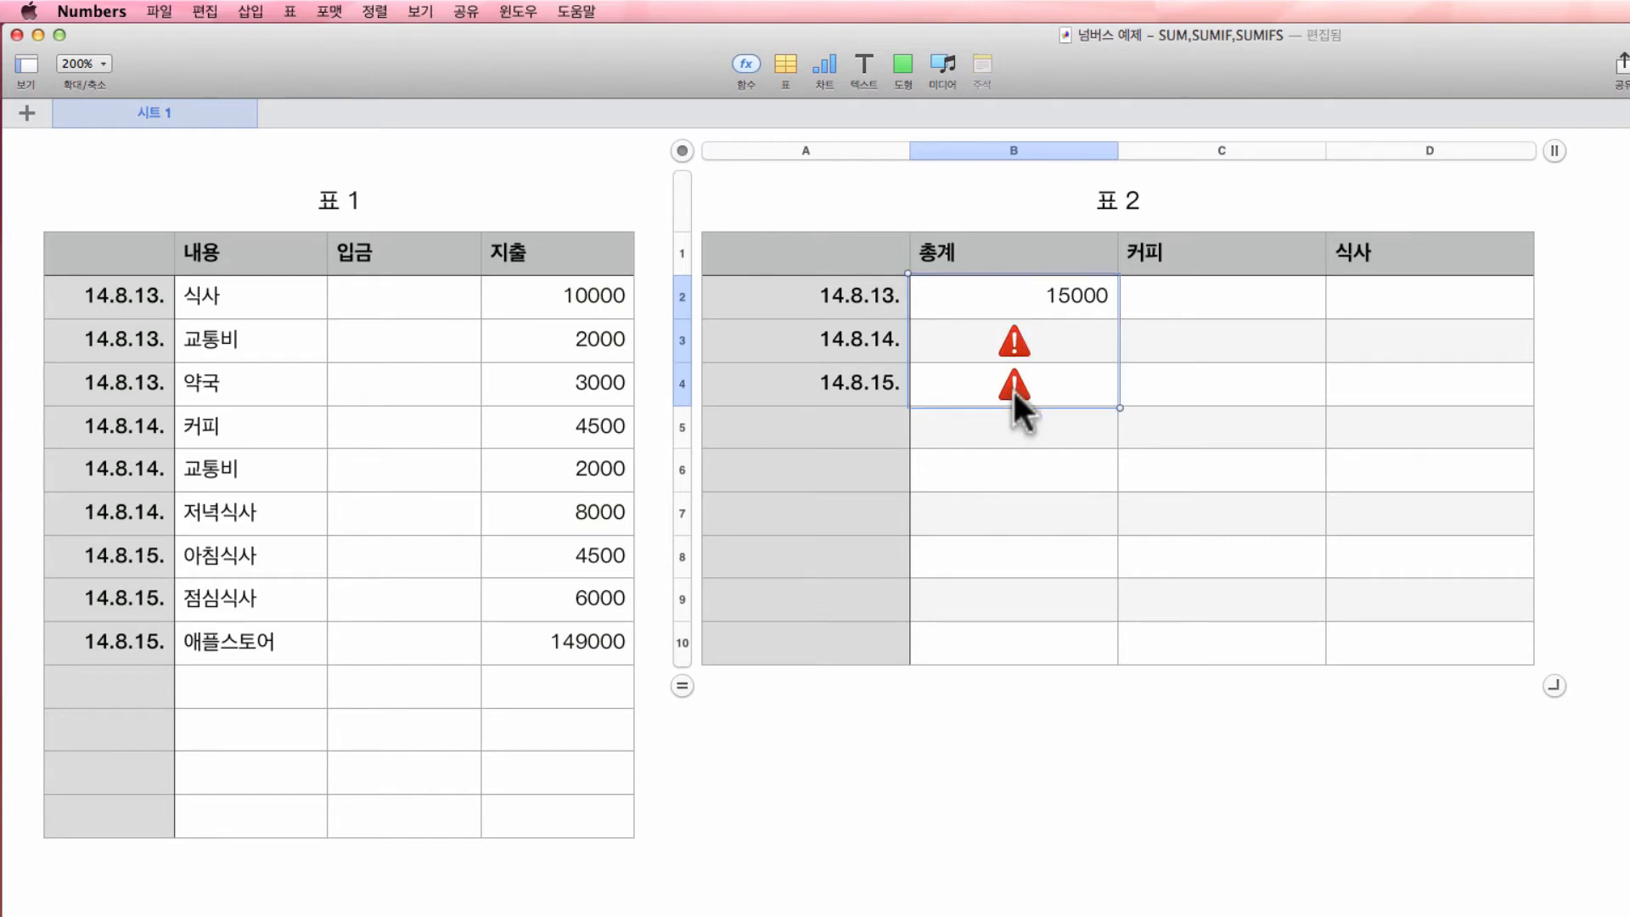
left_click(1041, 343)
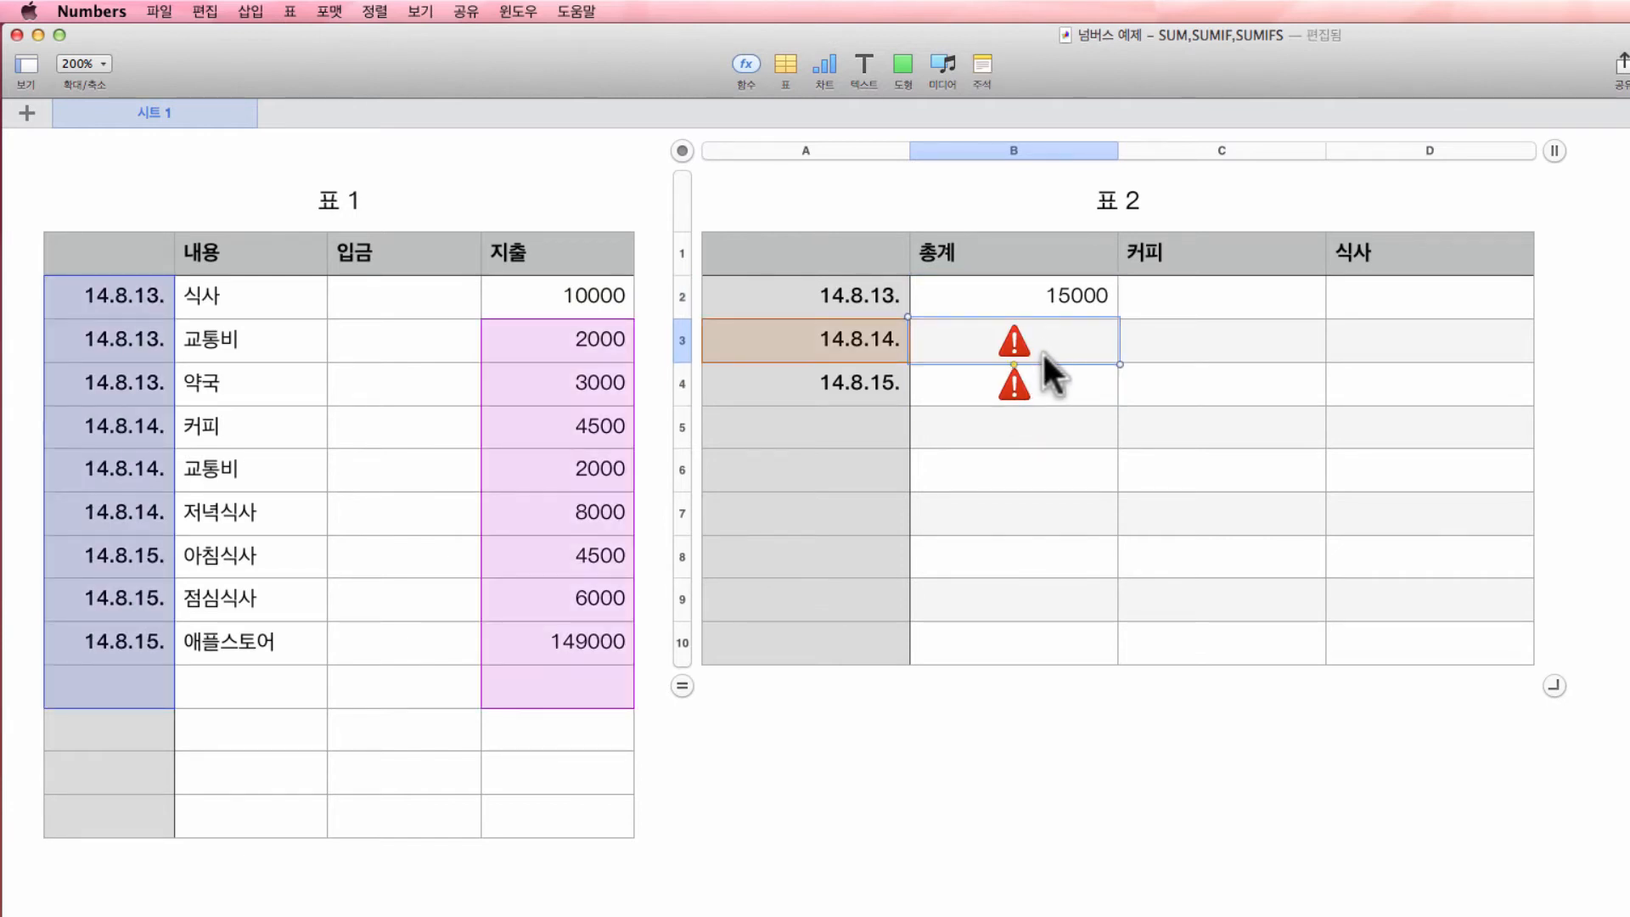
double_click(1057, 343)
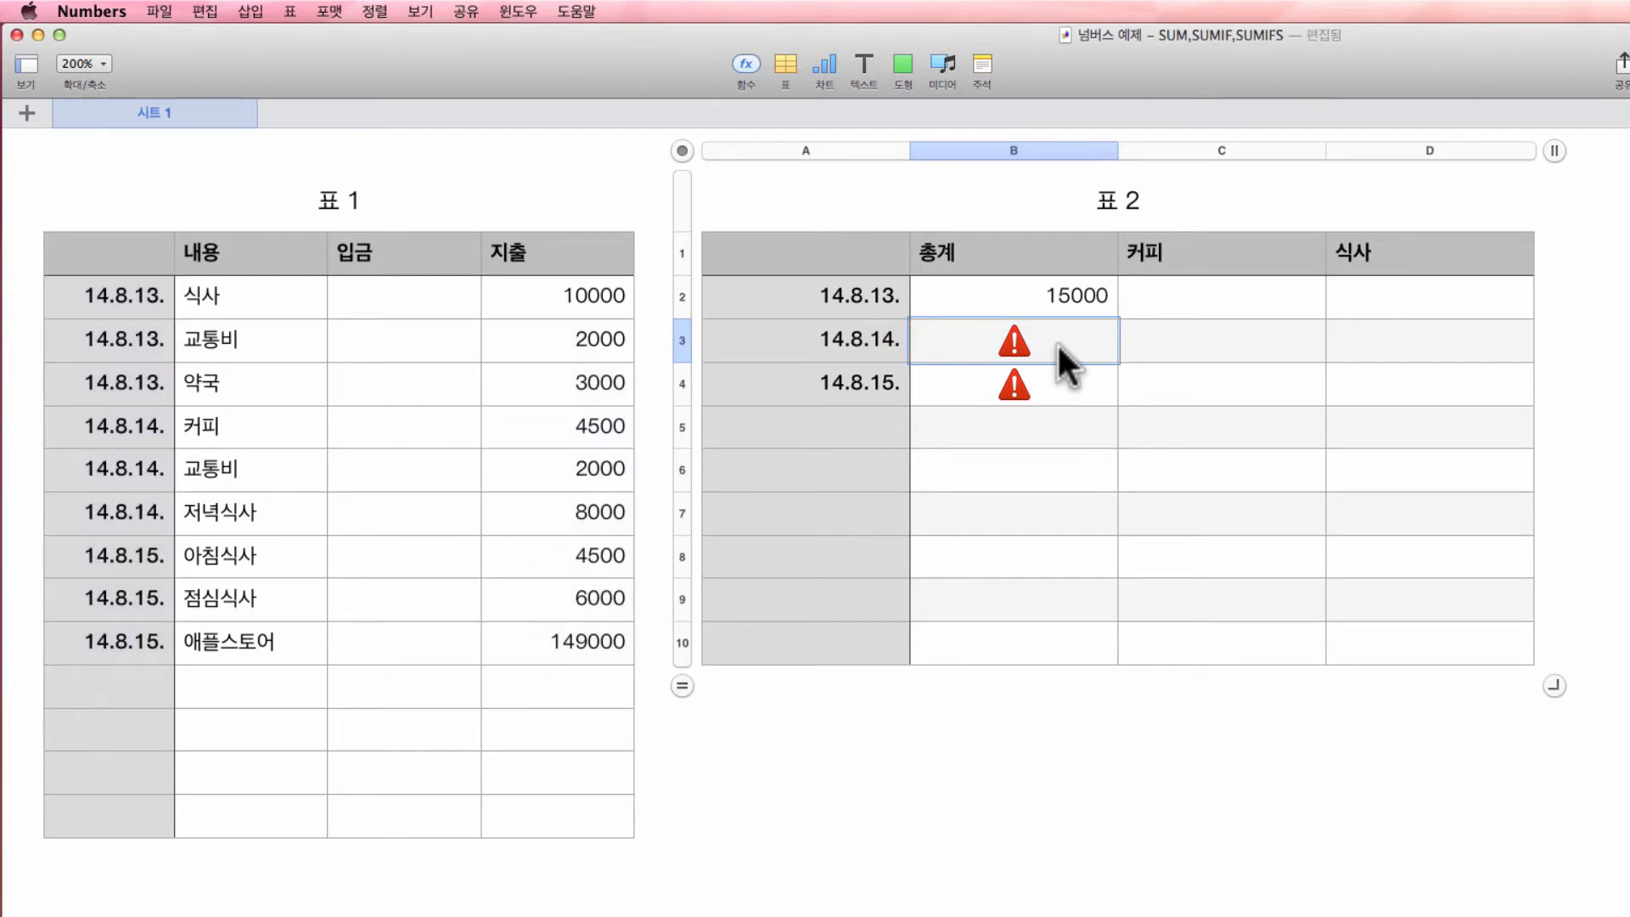
left_click(1285, 321)
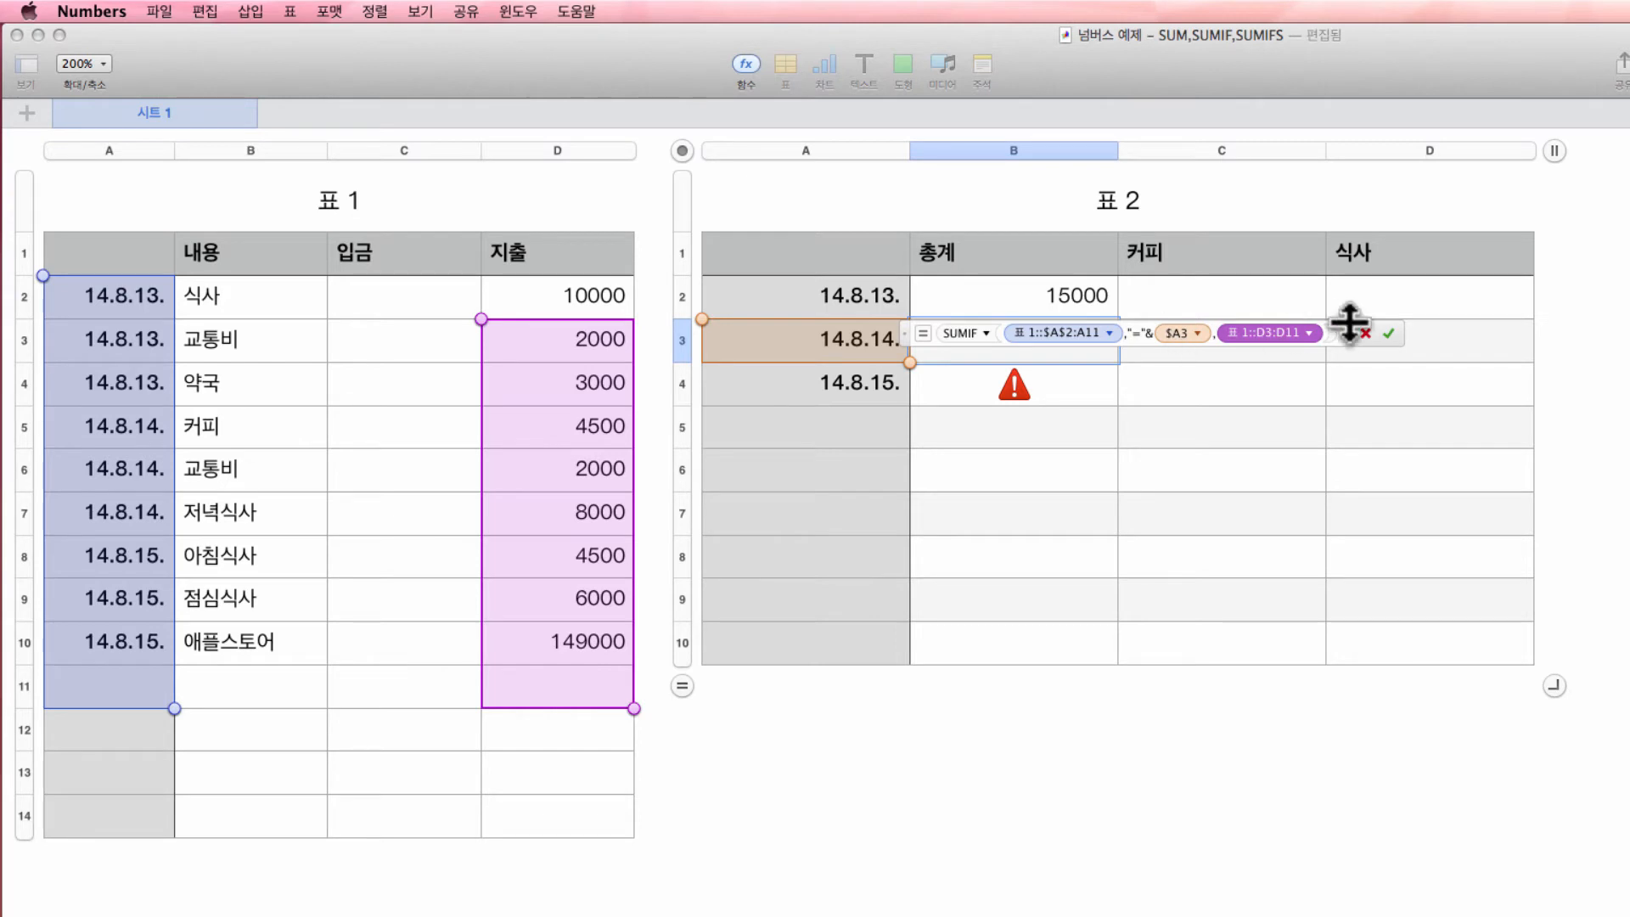
left_click(1390, 331)
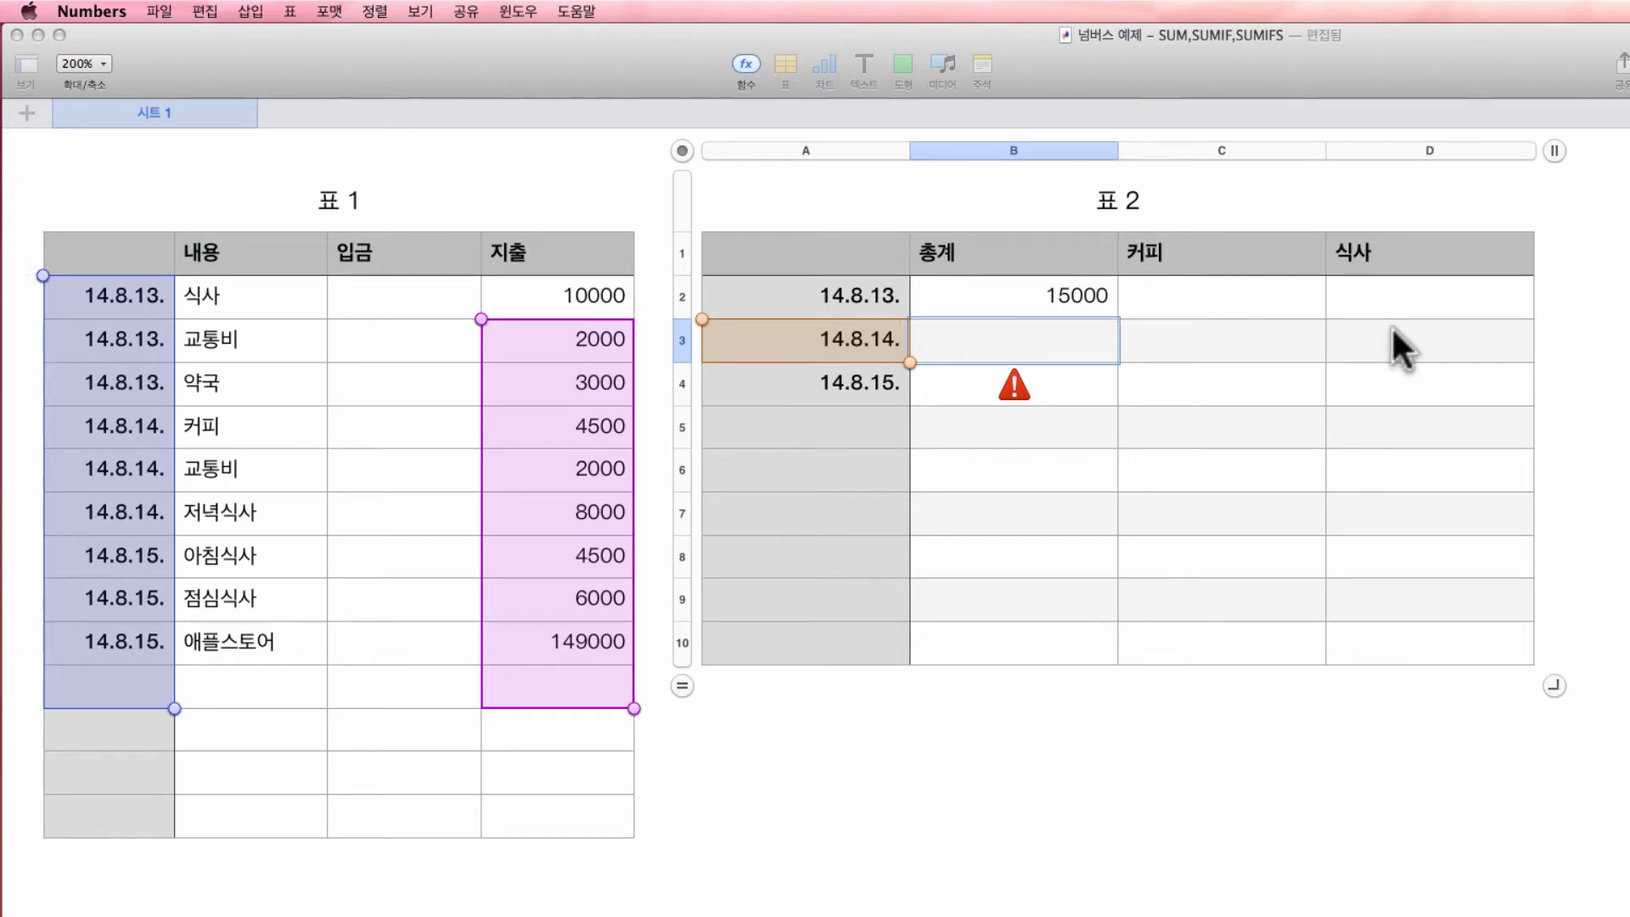
- Preserve the row and column of the sum range's start in B2's formula, making it $D$2:D10, and fill the formula down through B4
left_click(1086, 300)
left_click(1086, 298)
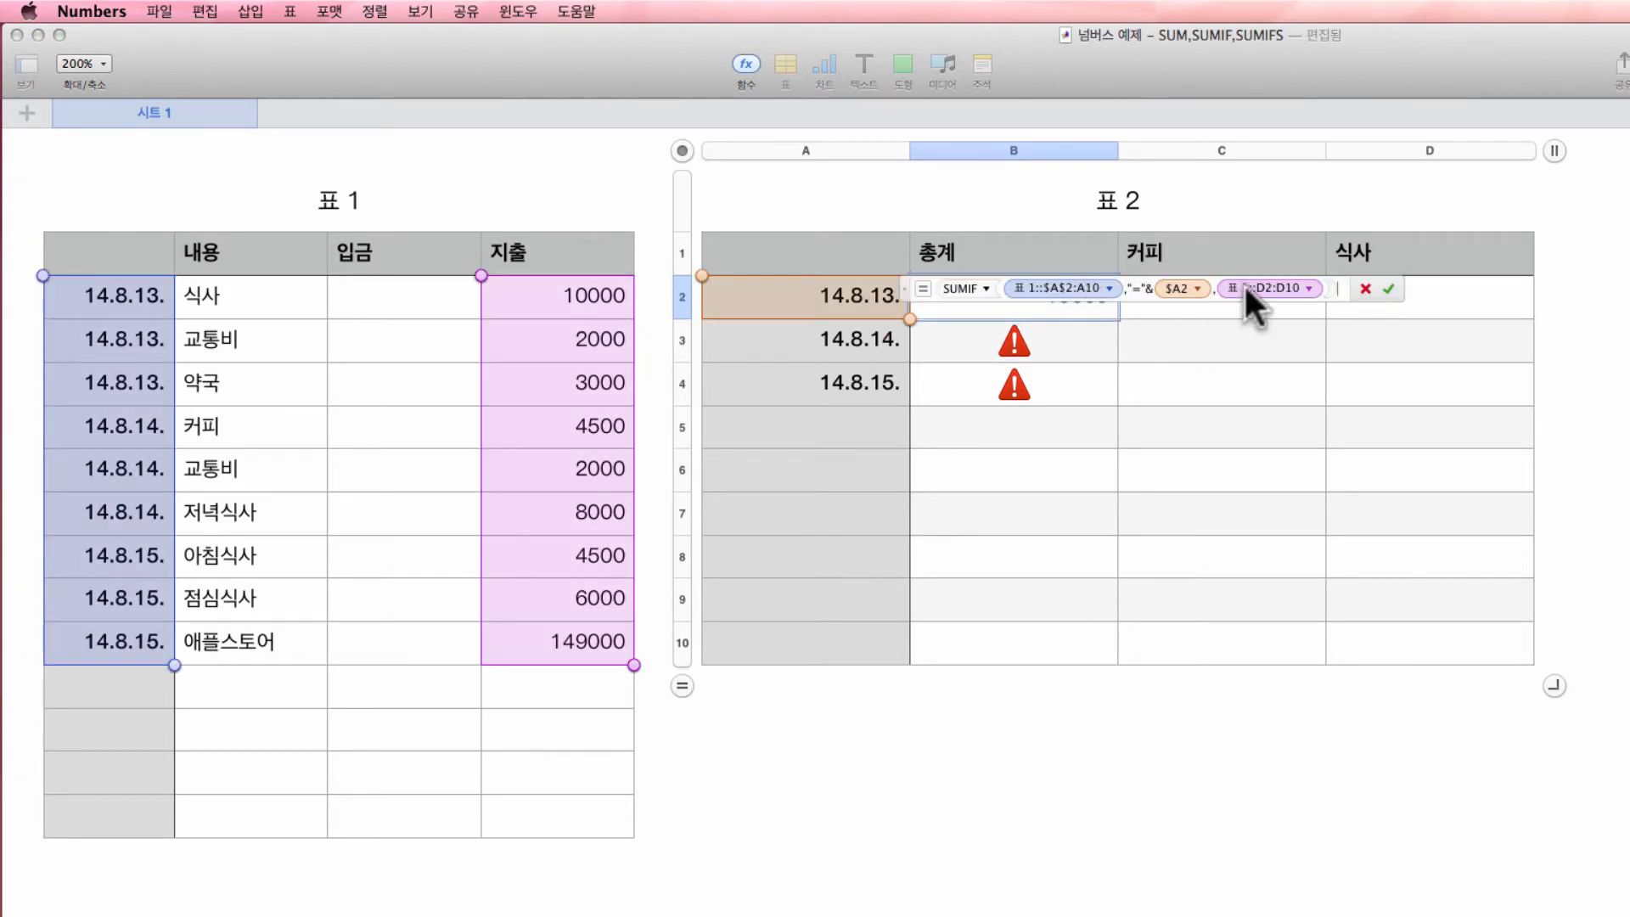
left_click(1308, 288)
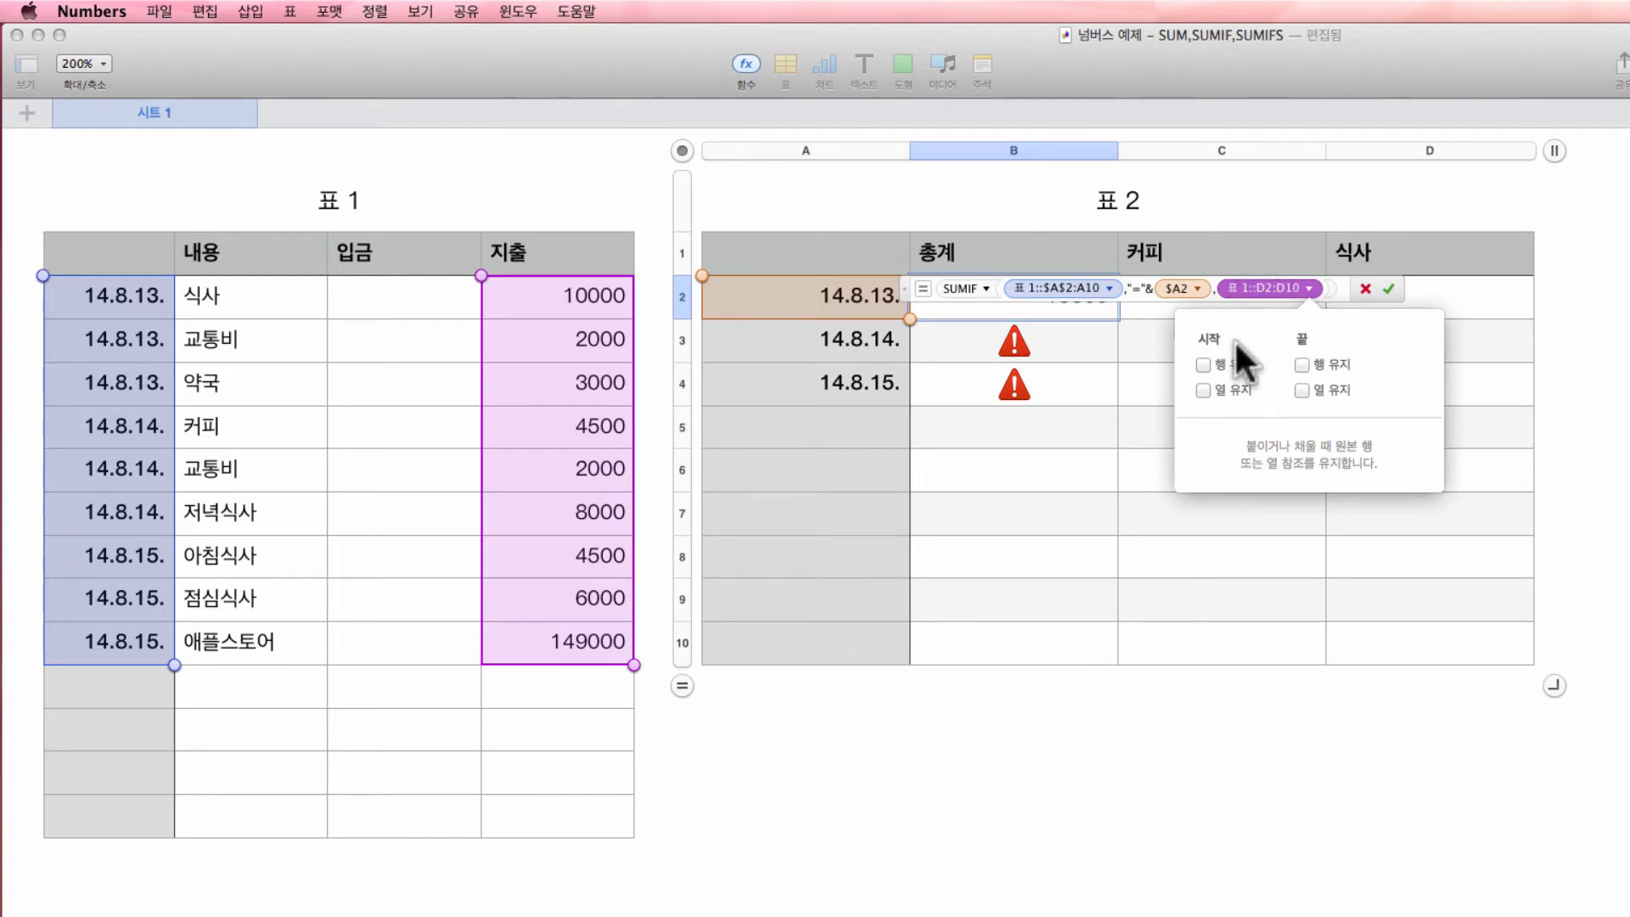
left_click(1205, 363)
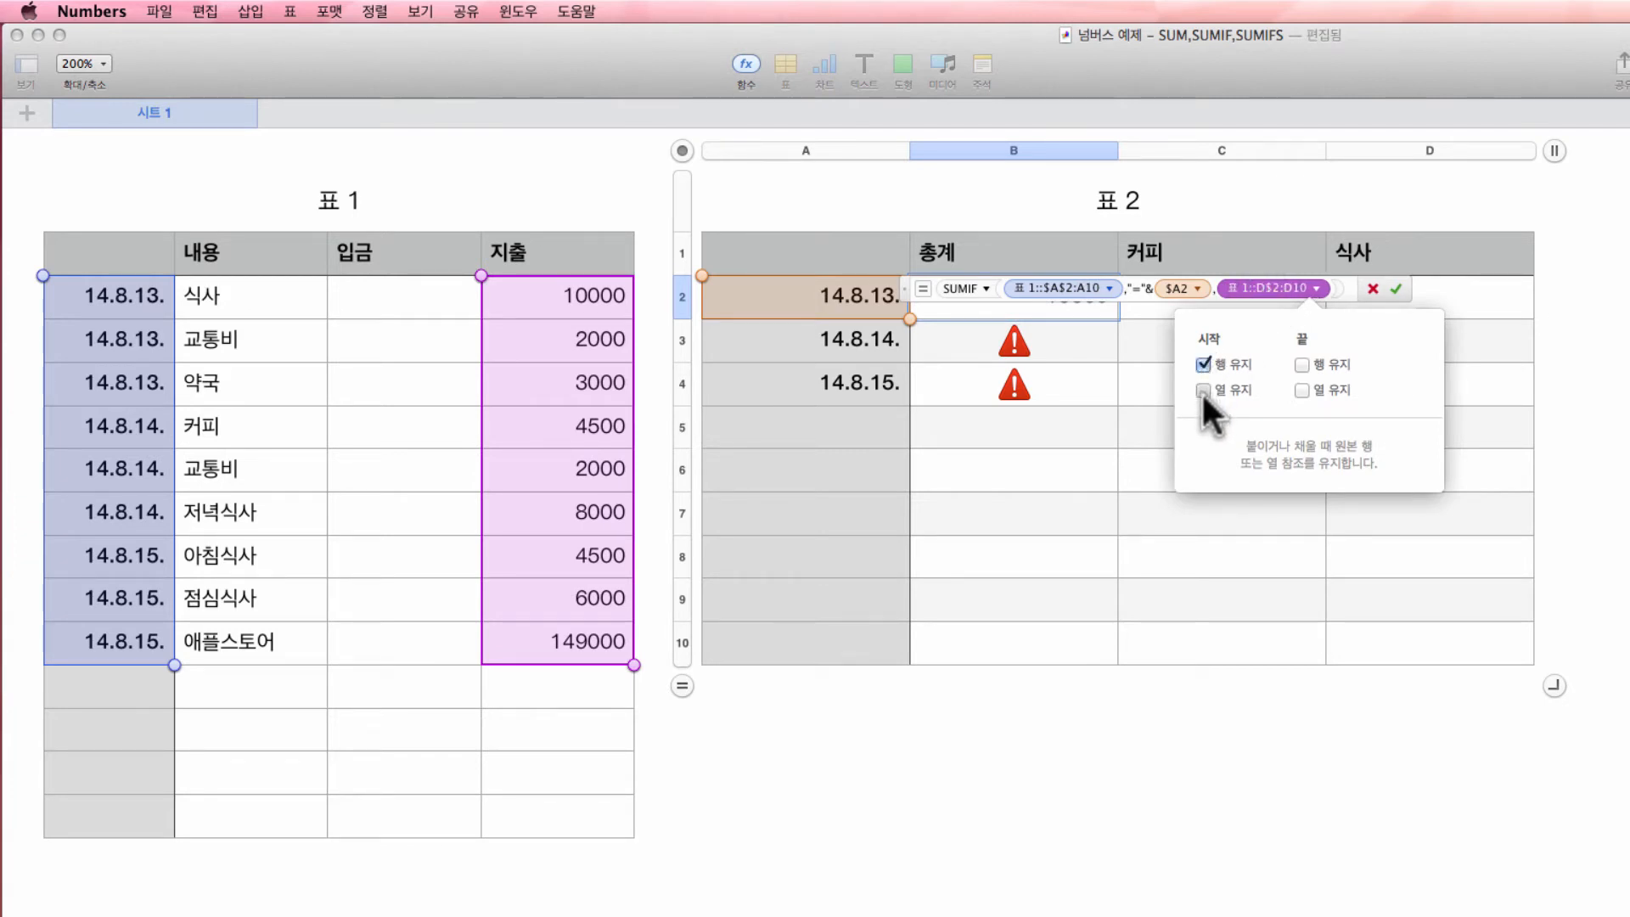
left_click(1202, 390)
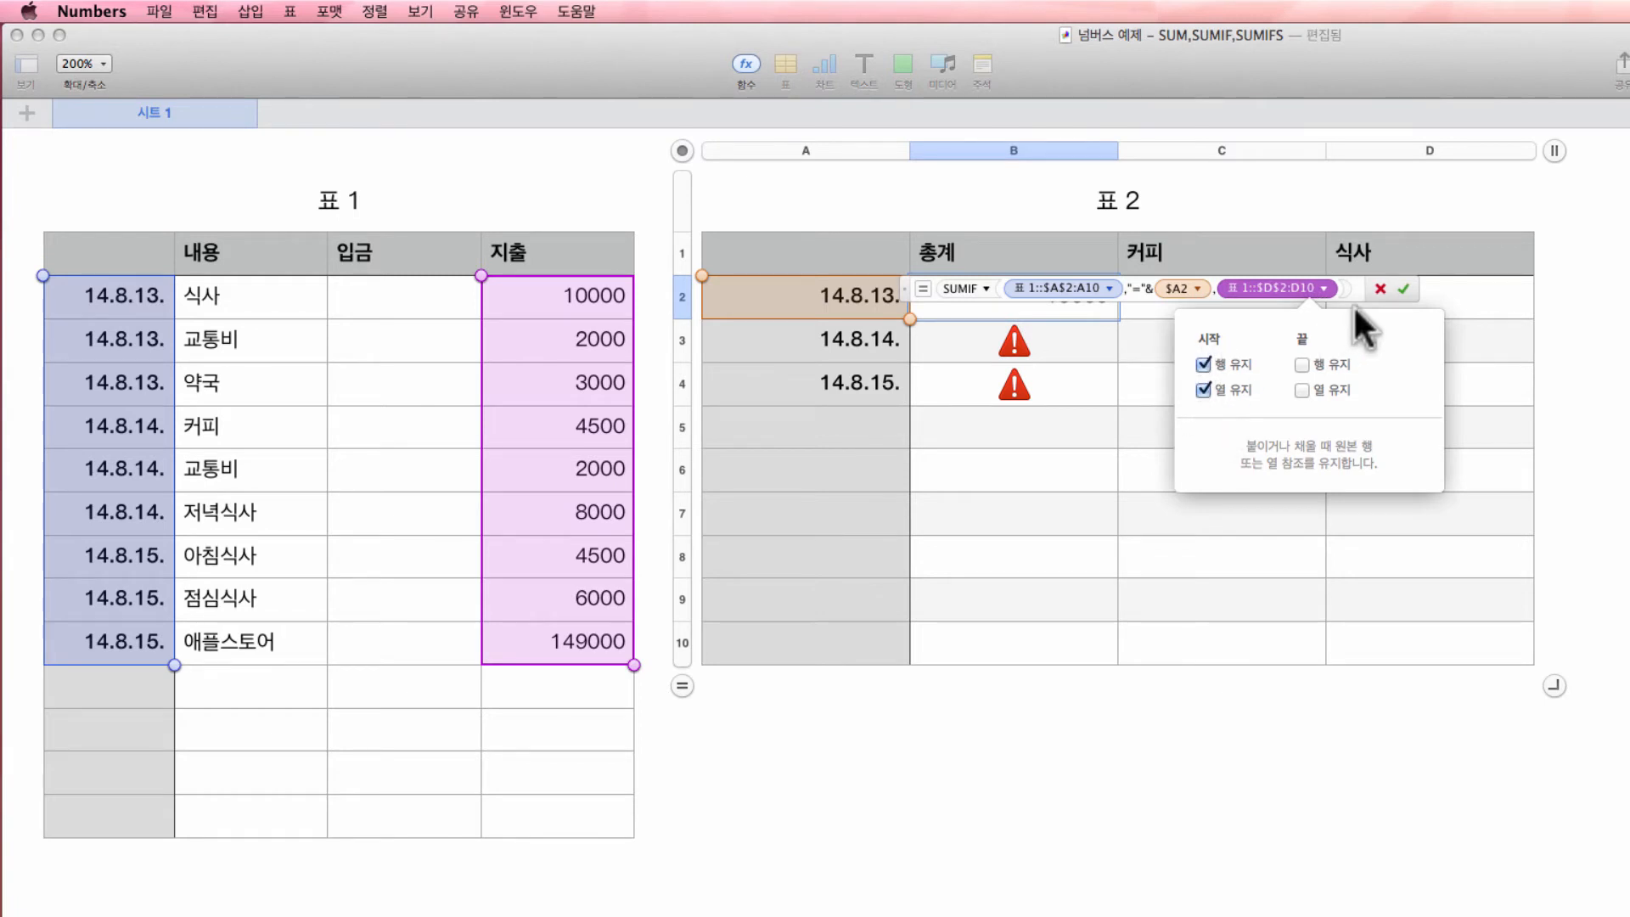
left_click(1402, 289)
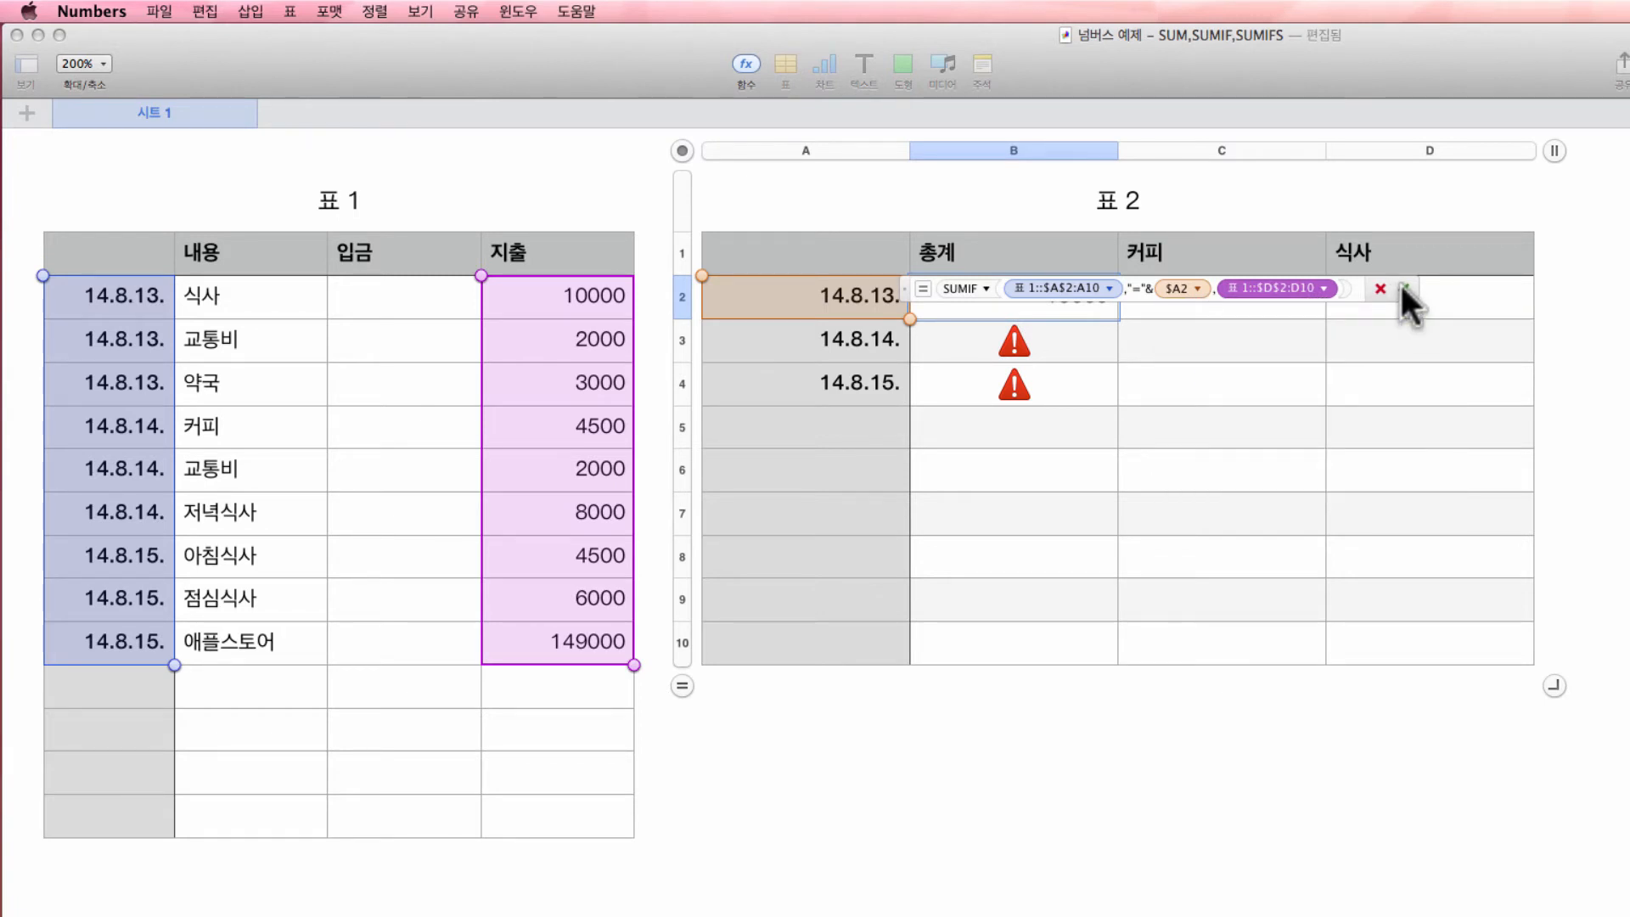
left_click(1403, 289)
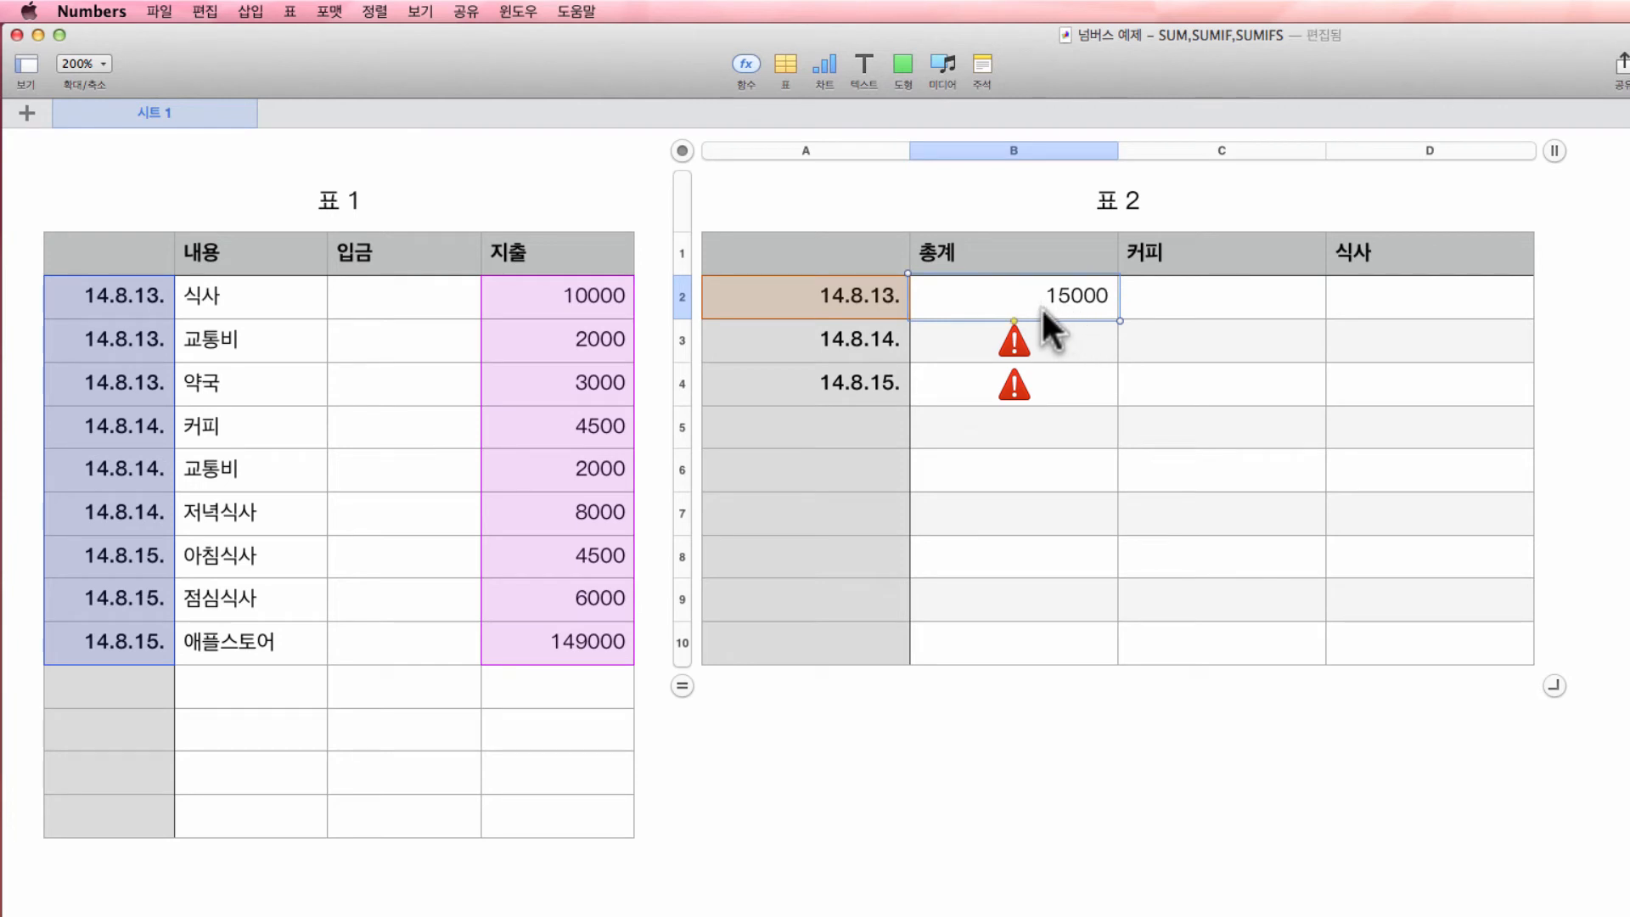
left_click_drag(1009, 318, 1015, 381)
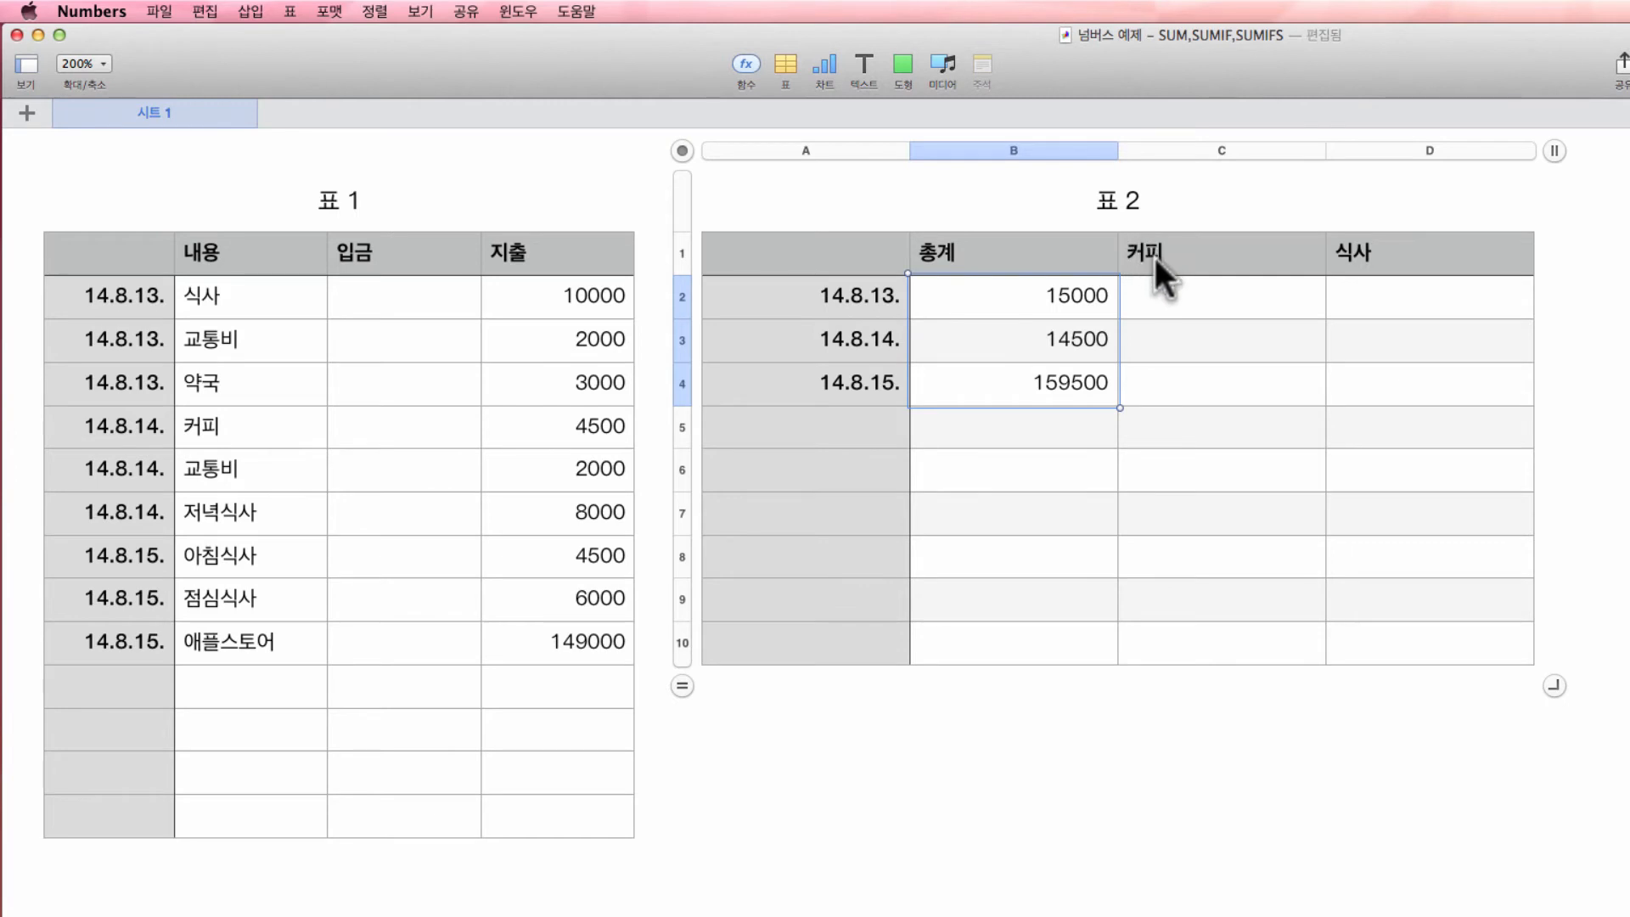
- Start a SUMIFS formula in C2 of 표 2, using 표 1's 지출 cells D2:D10 as the sum range
left_click(1214, 293)
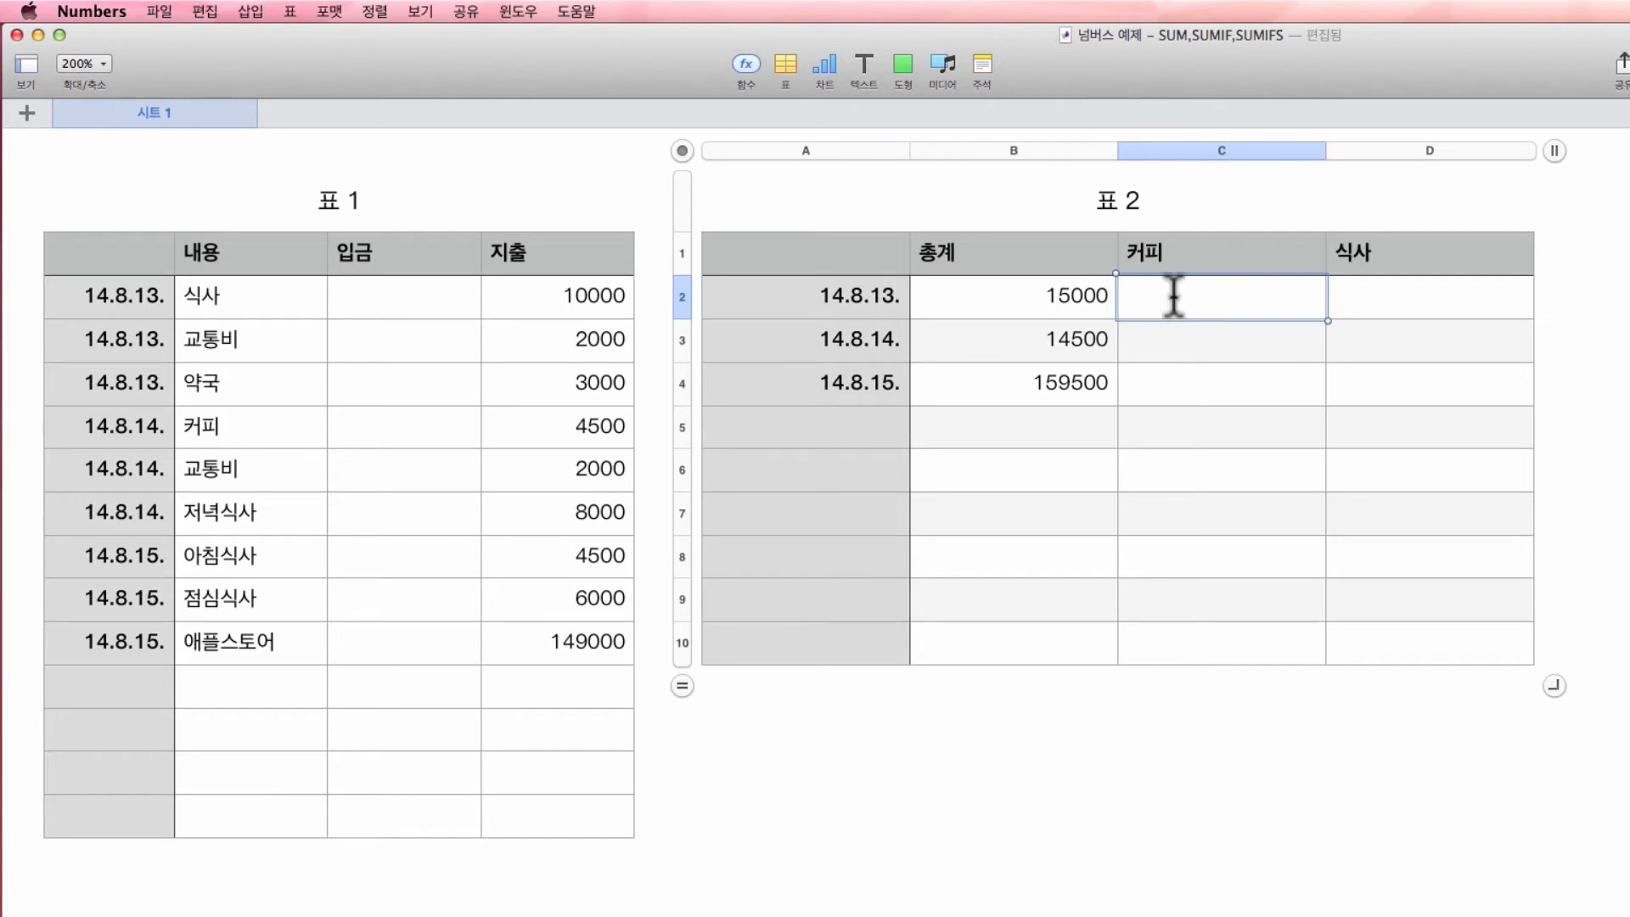
type("=")
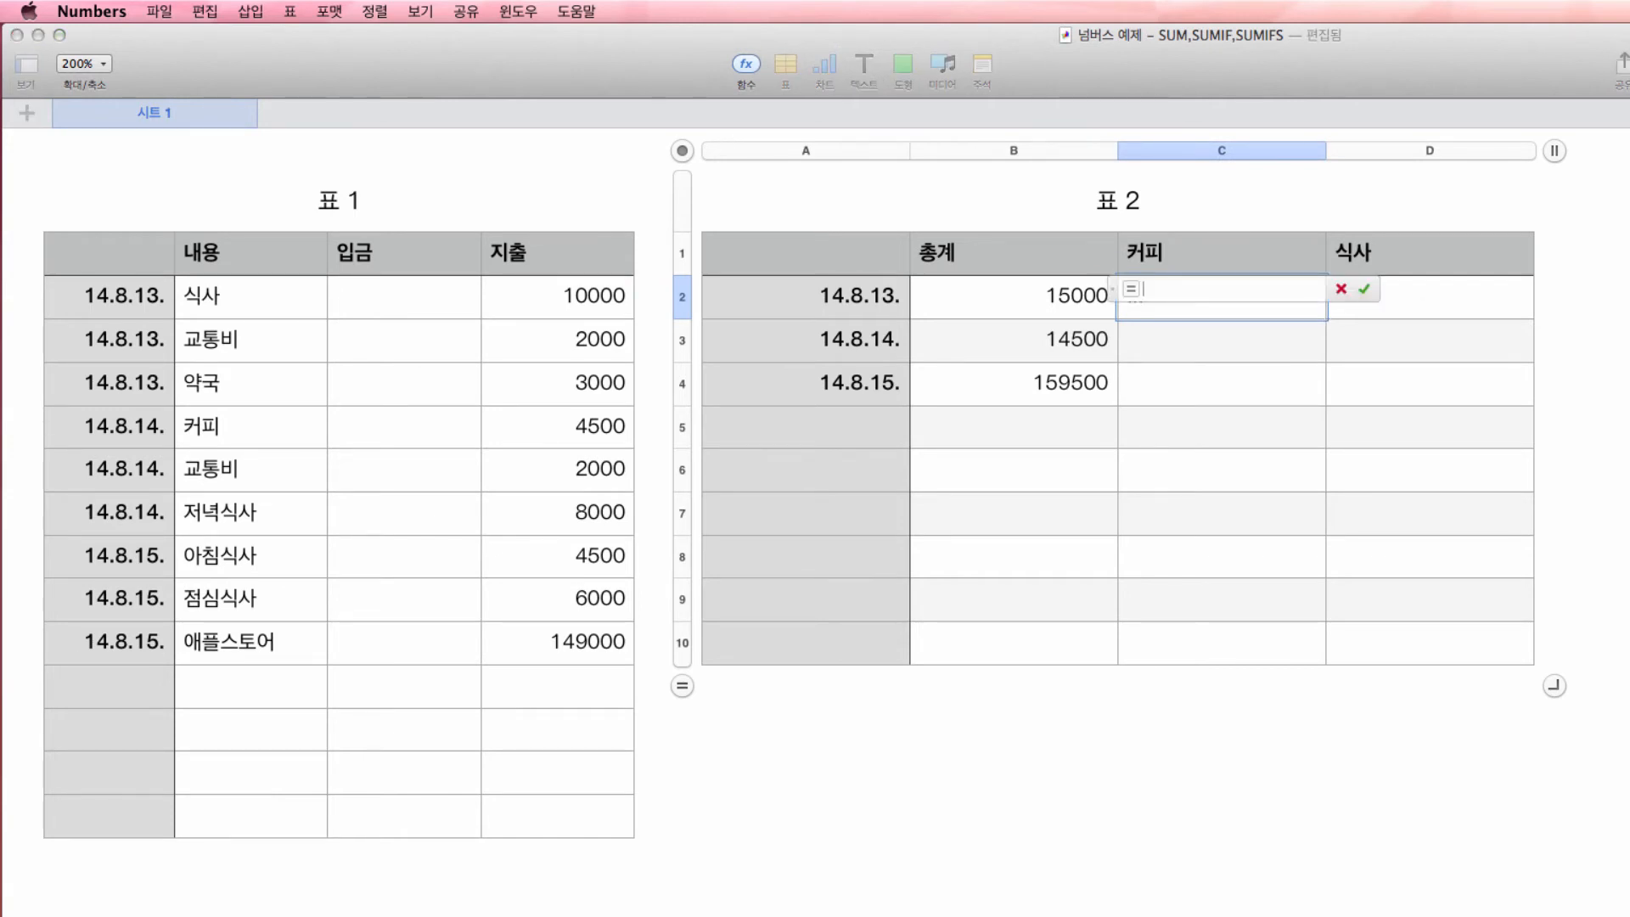
type("SUMIF")
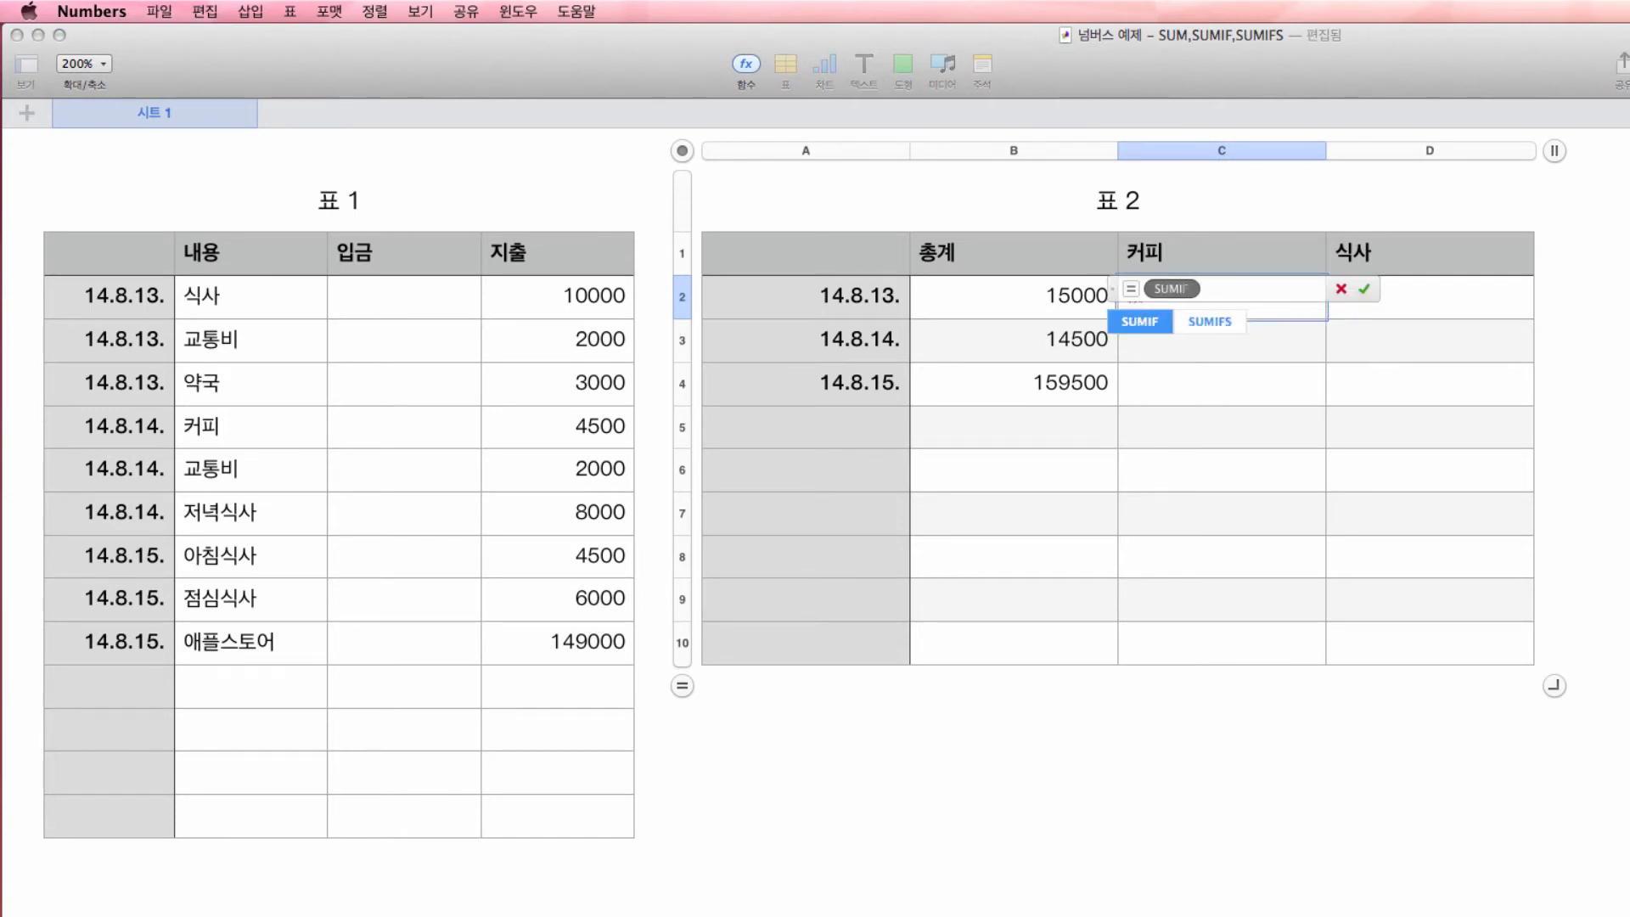
type("S")
type("(")
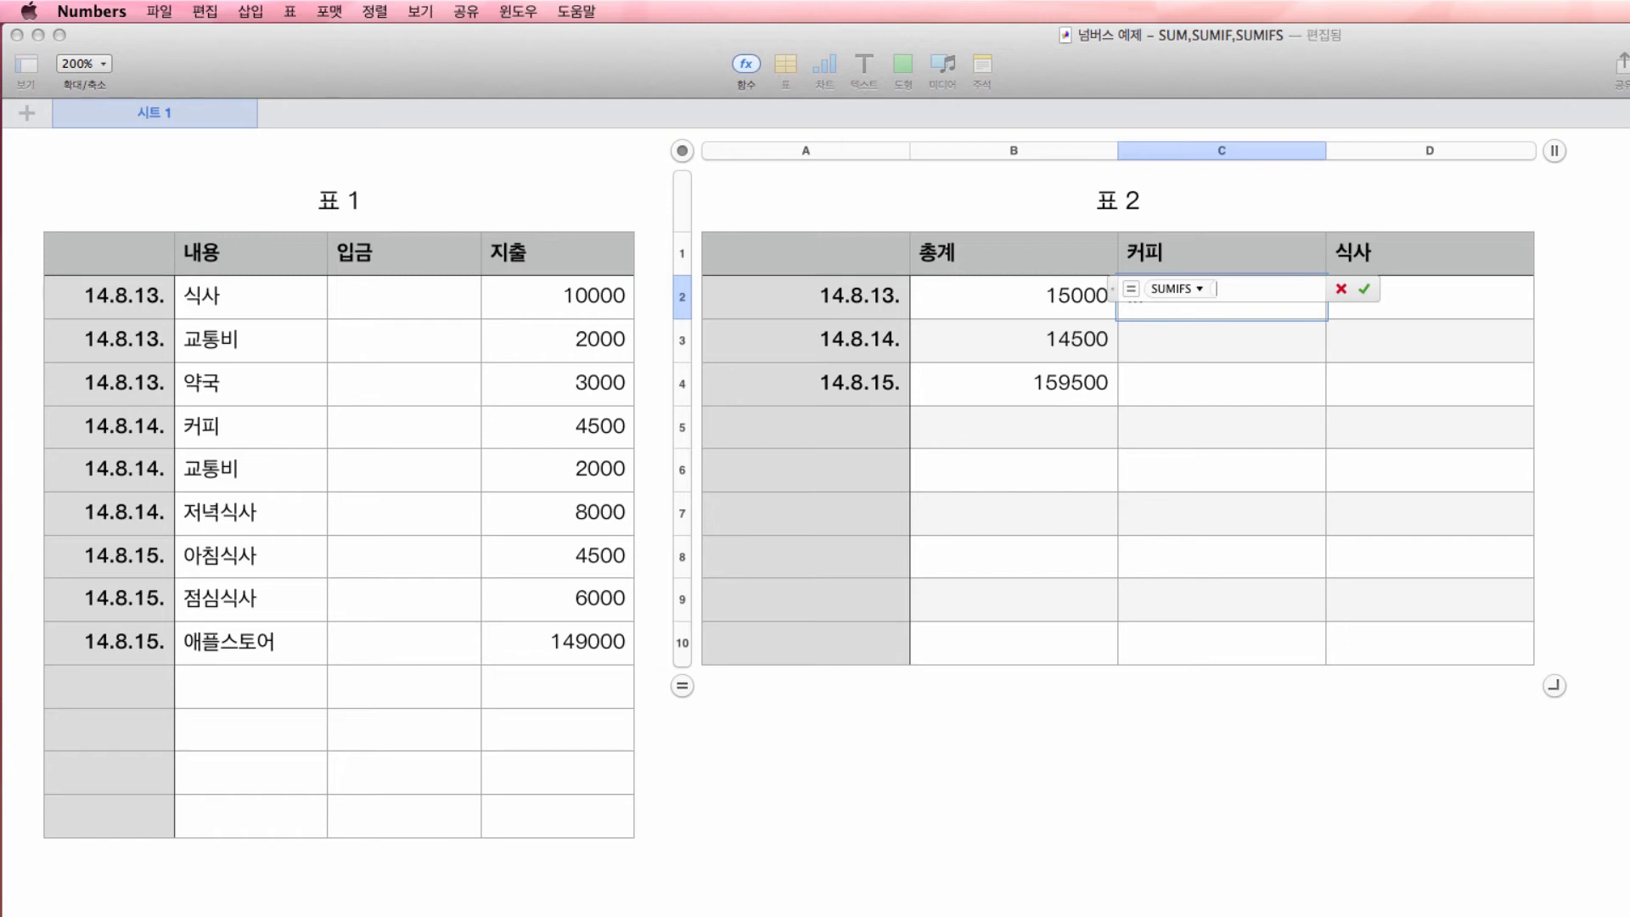
left_click(597, 294)
left_click_drag(630, 314, 608, 637)
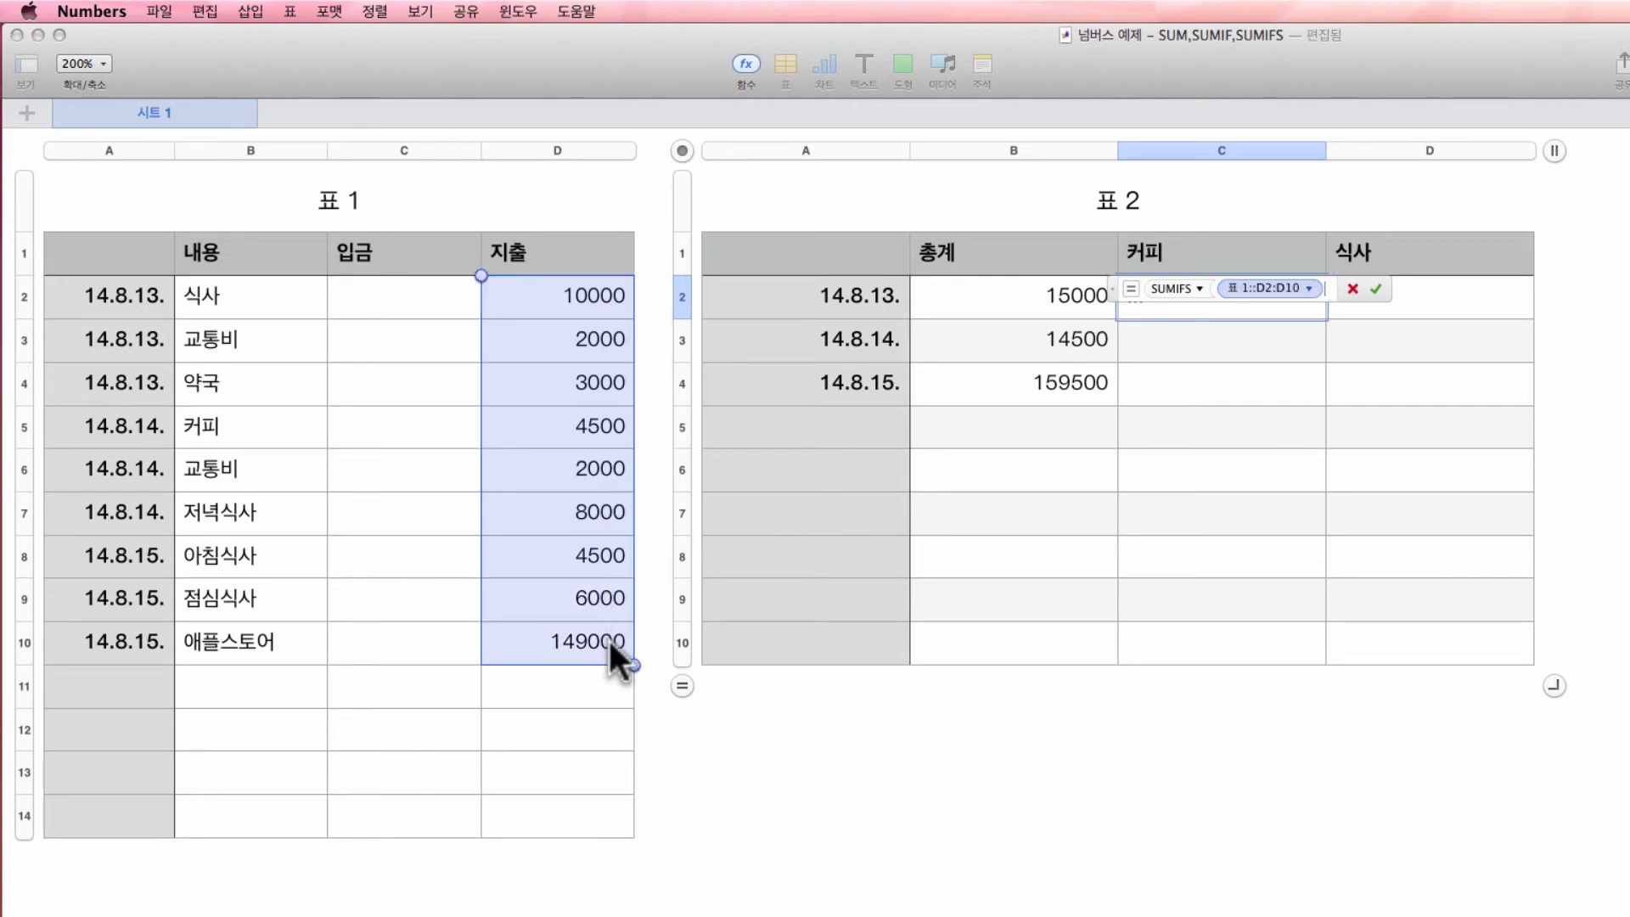
type(",")
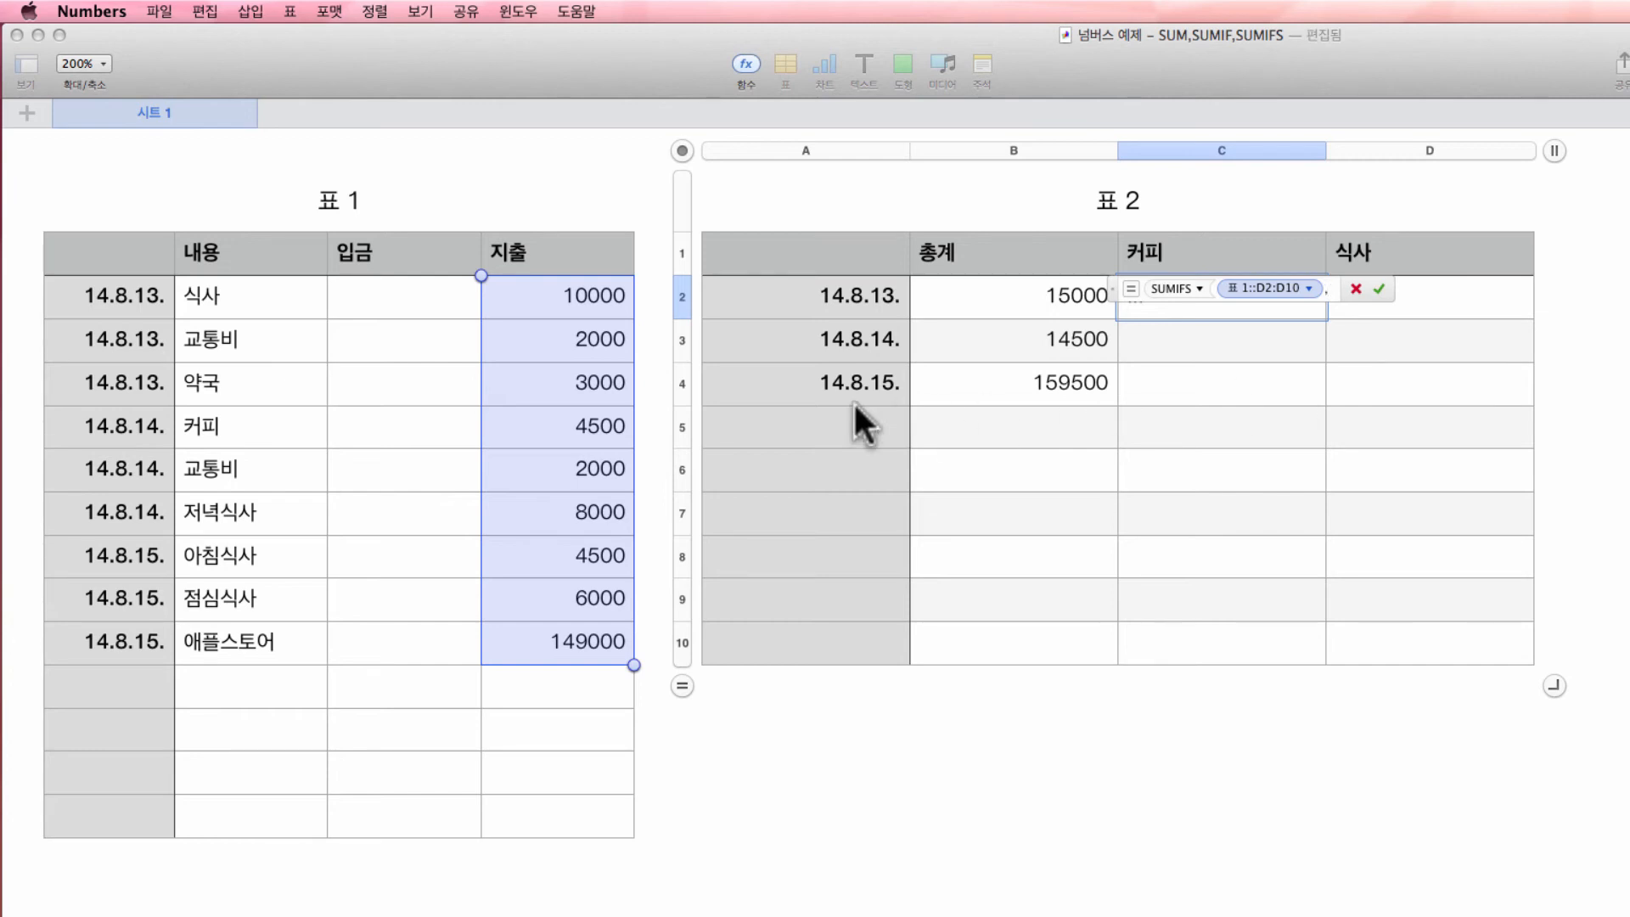
- Add the date condition to the SUMIFS formula, testing 표 1's A2:A10 against "="&A2 from 표 2
left_click(150, 302)
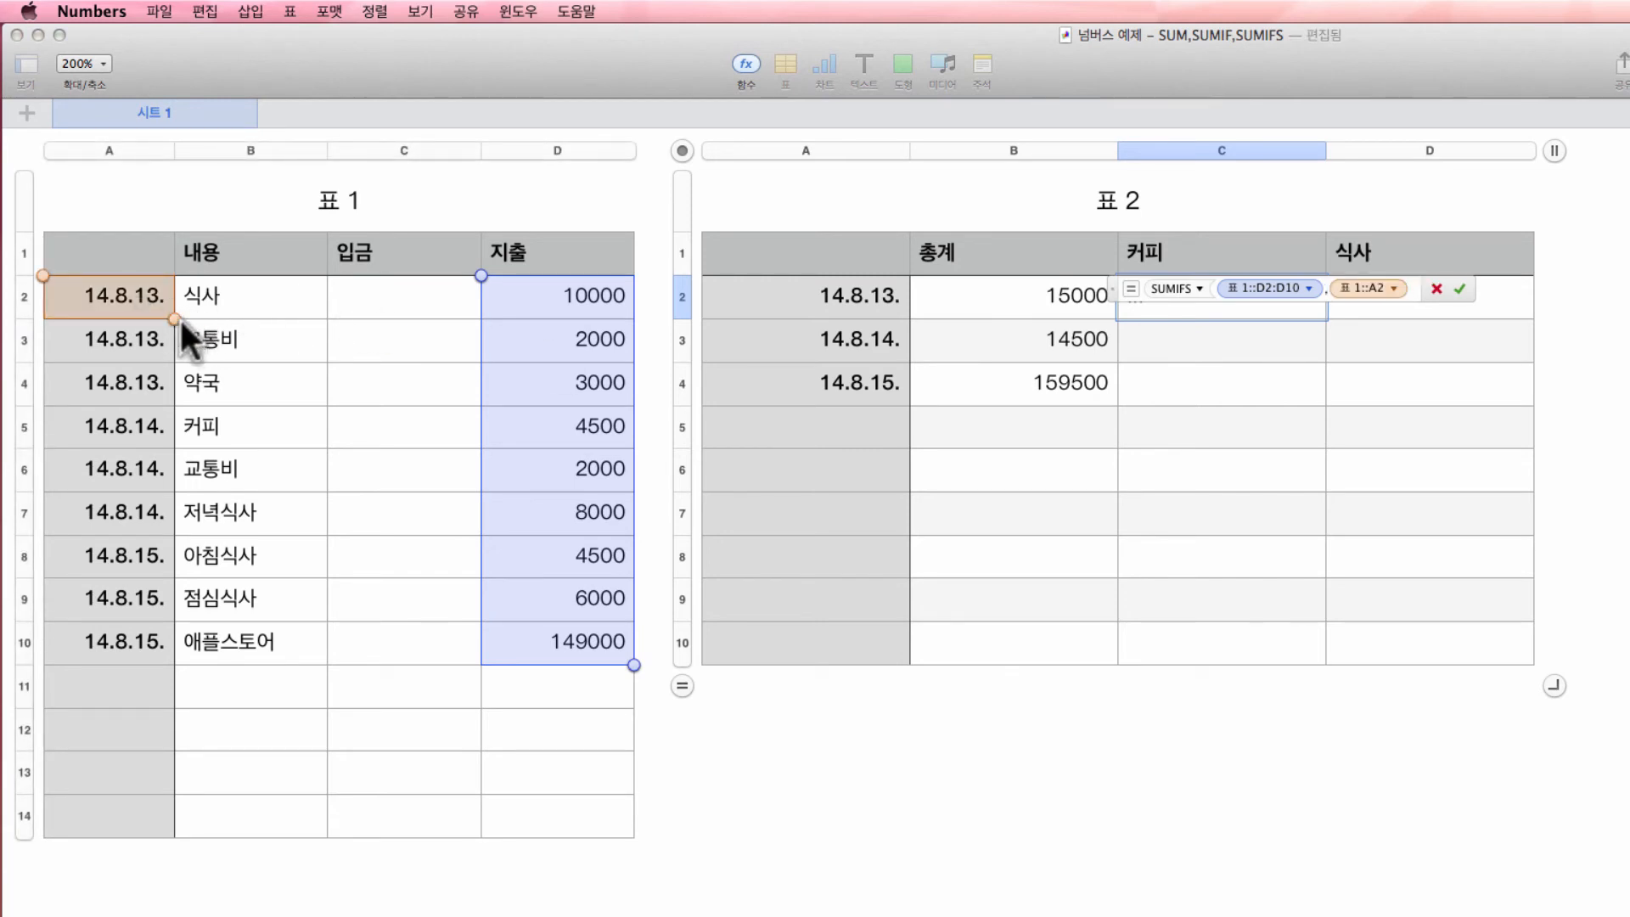
left_click_drag(174, 318, 170, 641)
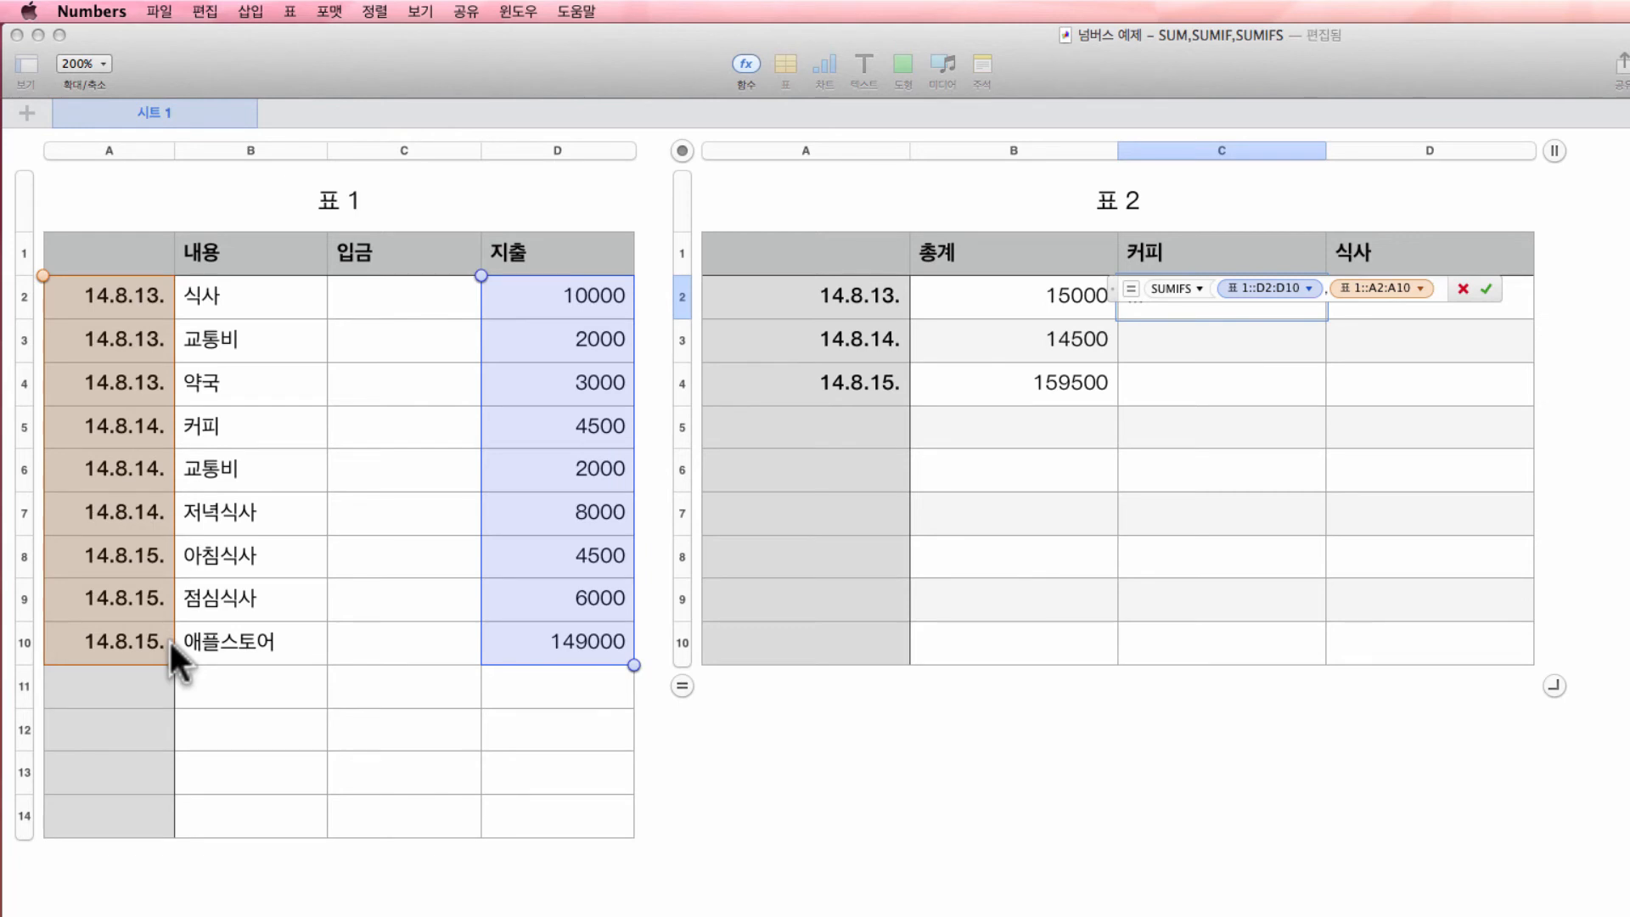
type(",\"=\"&")
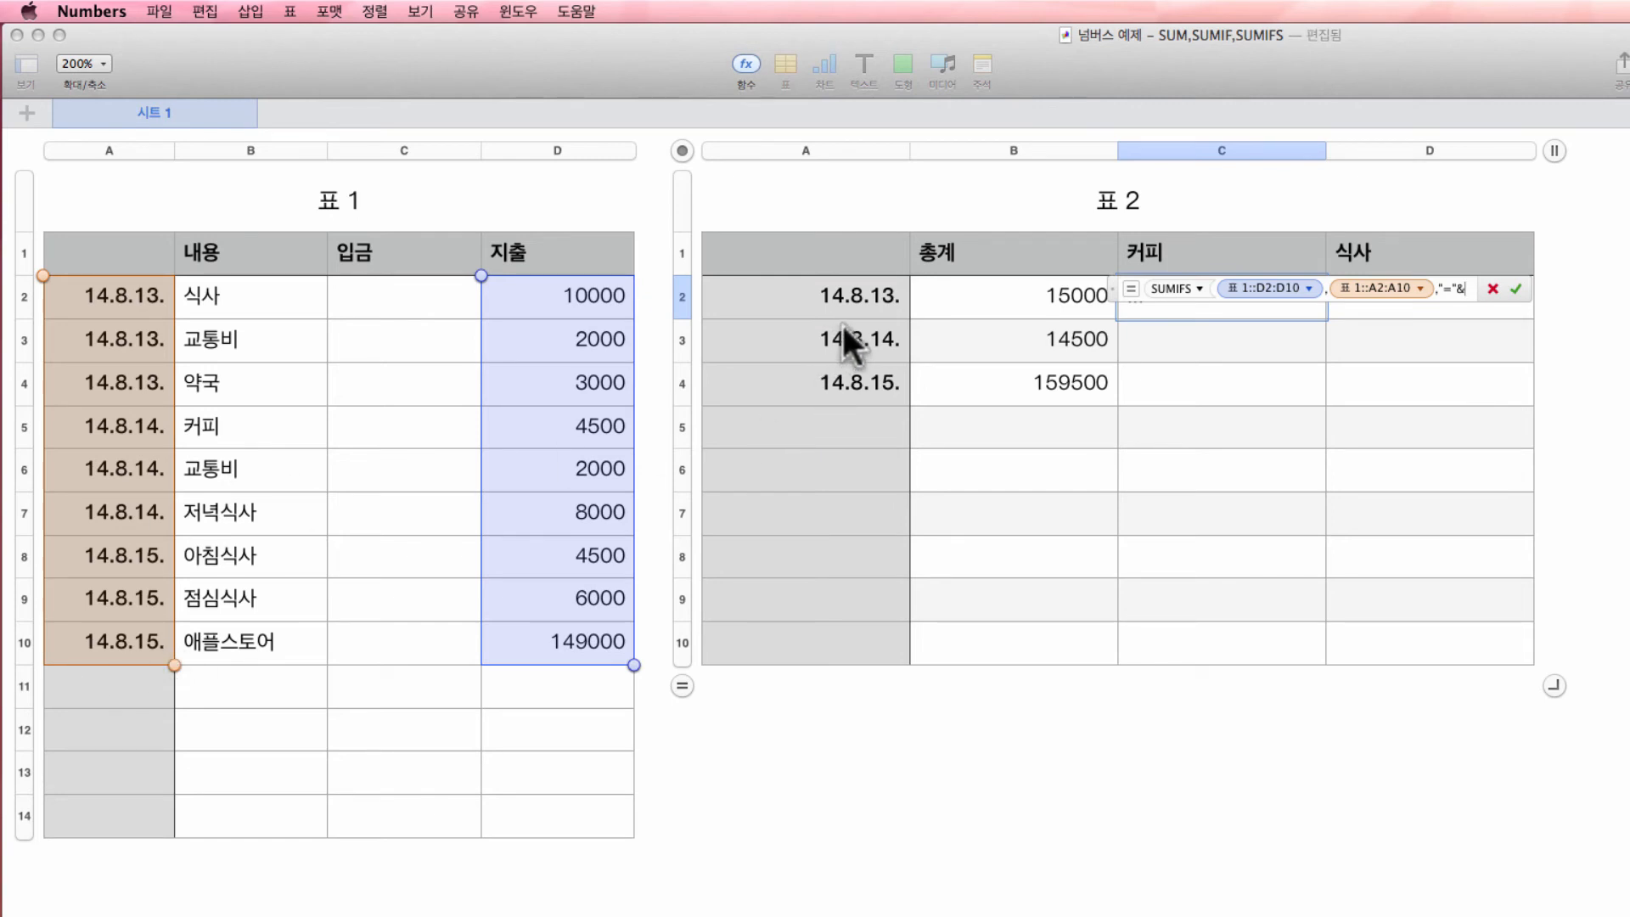
left_click(855, 305)
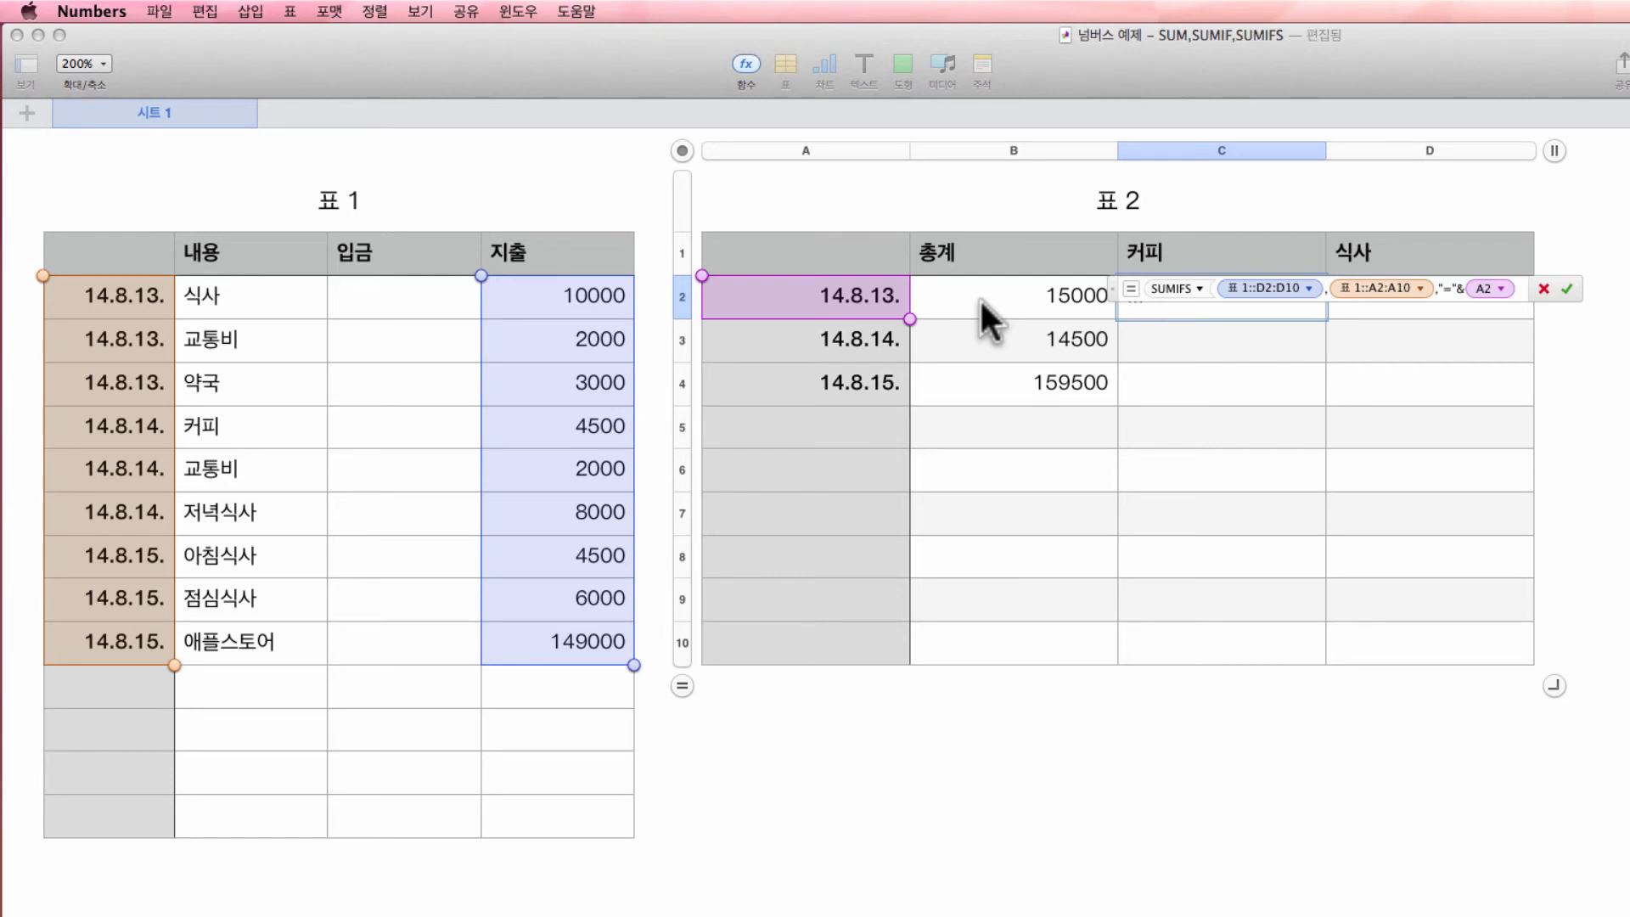
type(",")
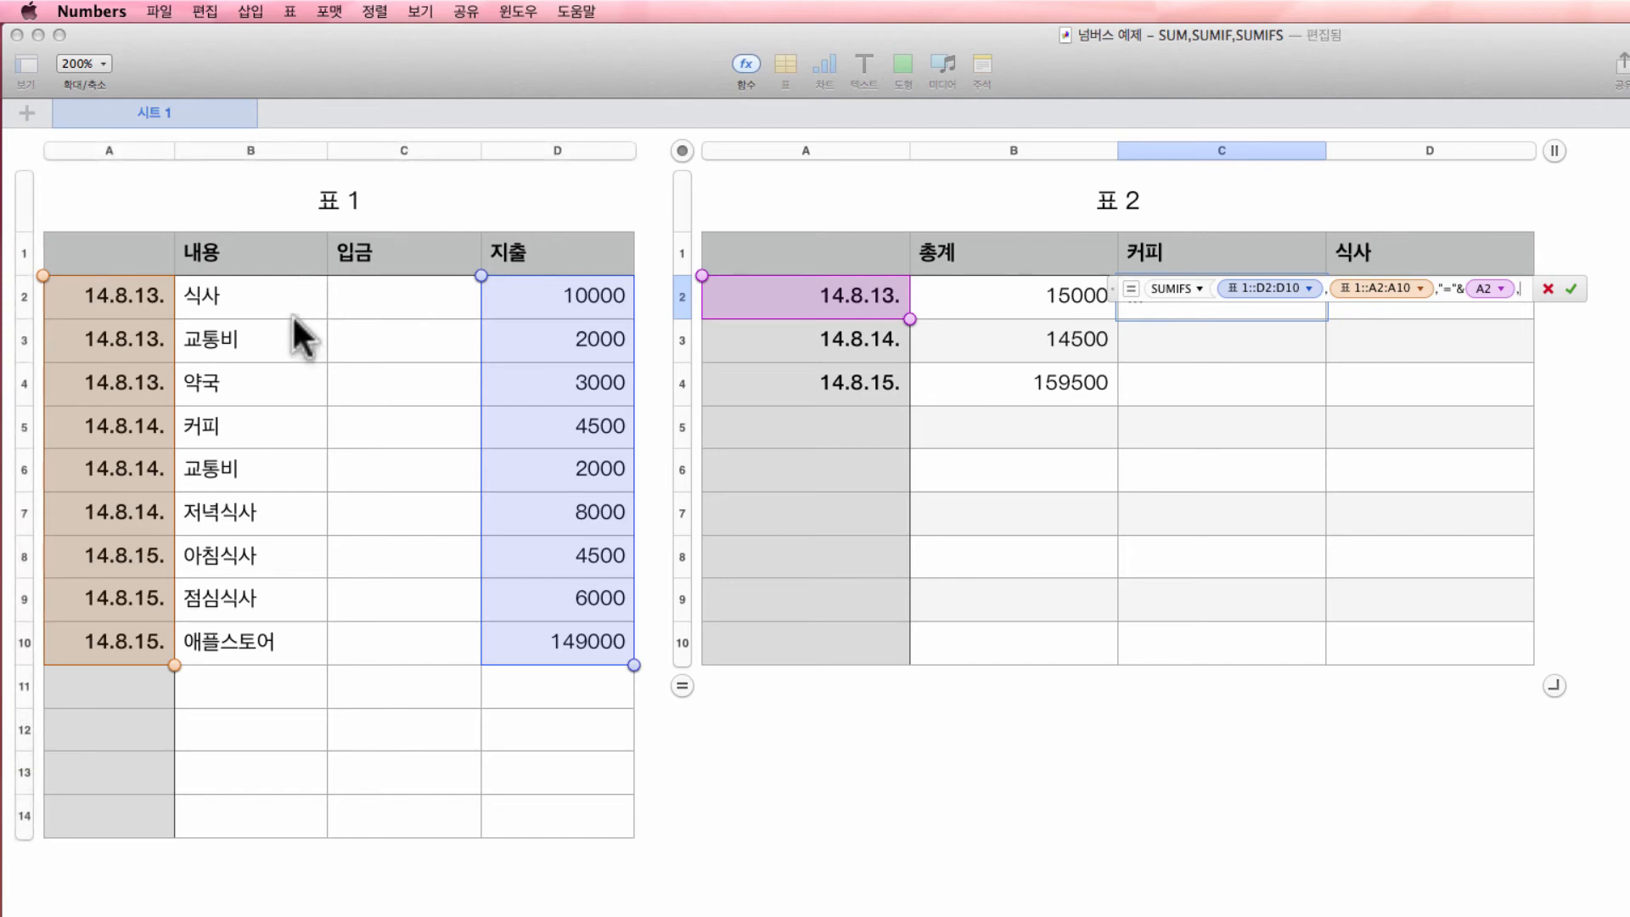
- Add a second SUMIFS condition testing 표 1's 내용 cells B2:B10 against "="&C1, the 커피 header, and accept the formula
left_click(271, 299)
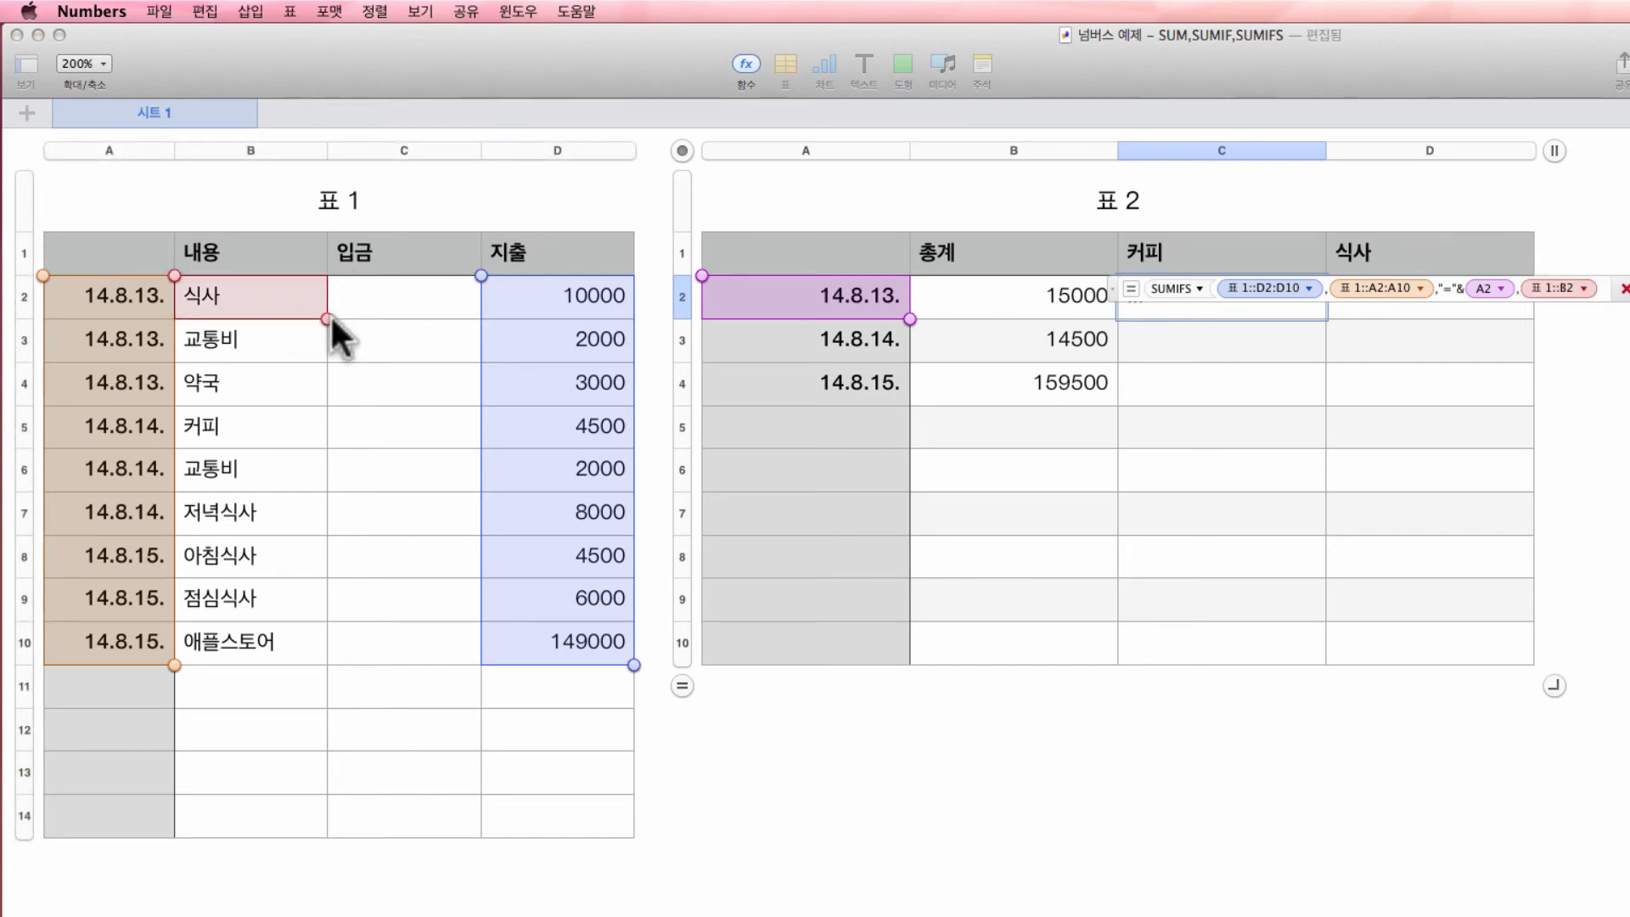
left_click_drag(327, 319, 312, 643)
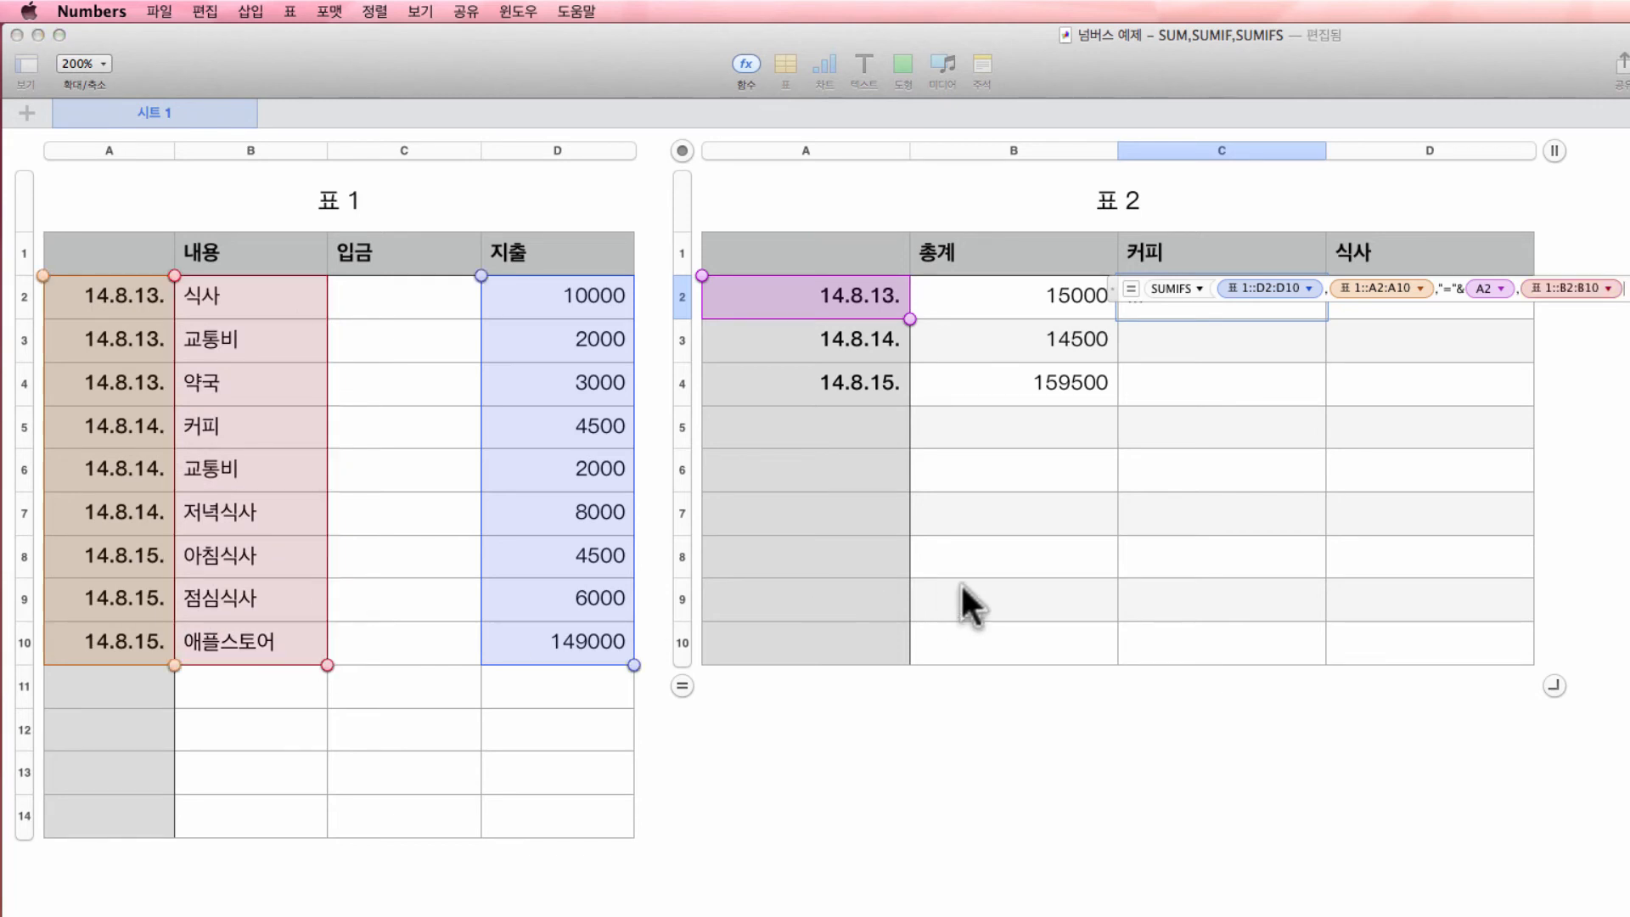
type(",")
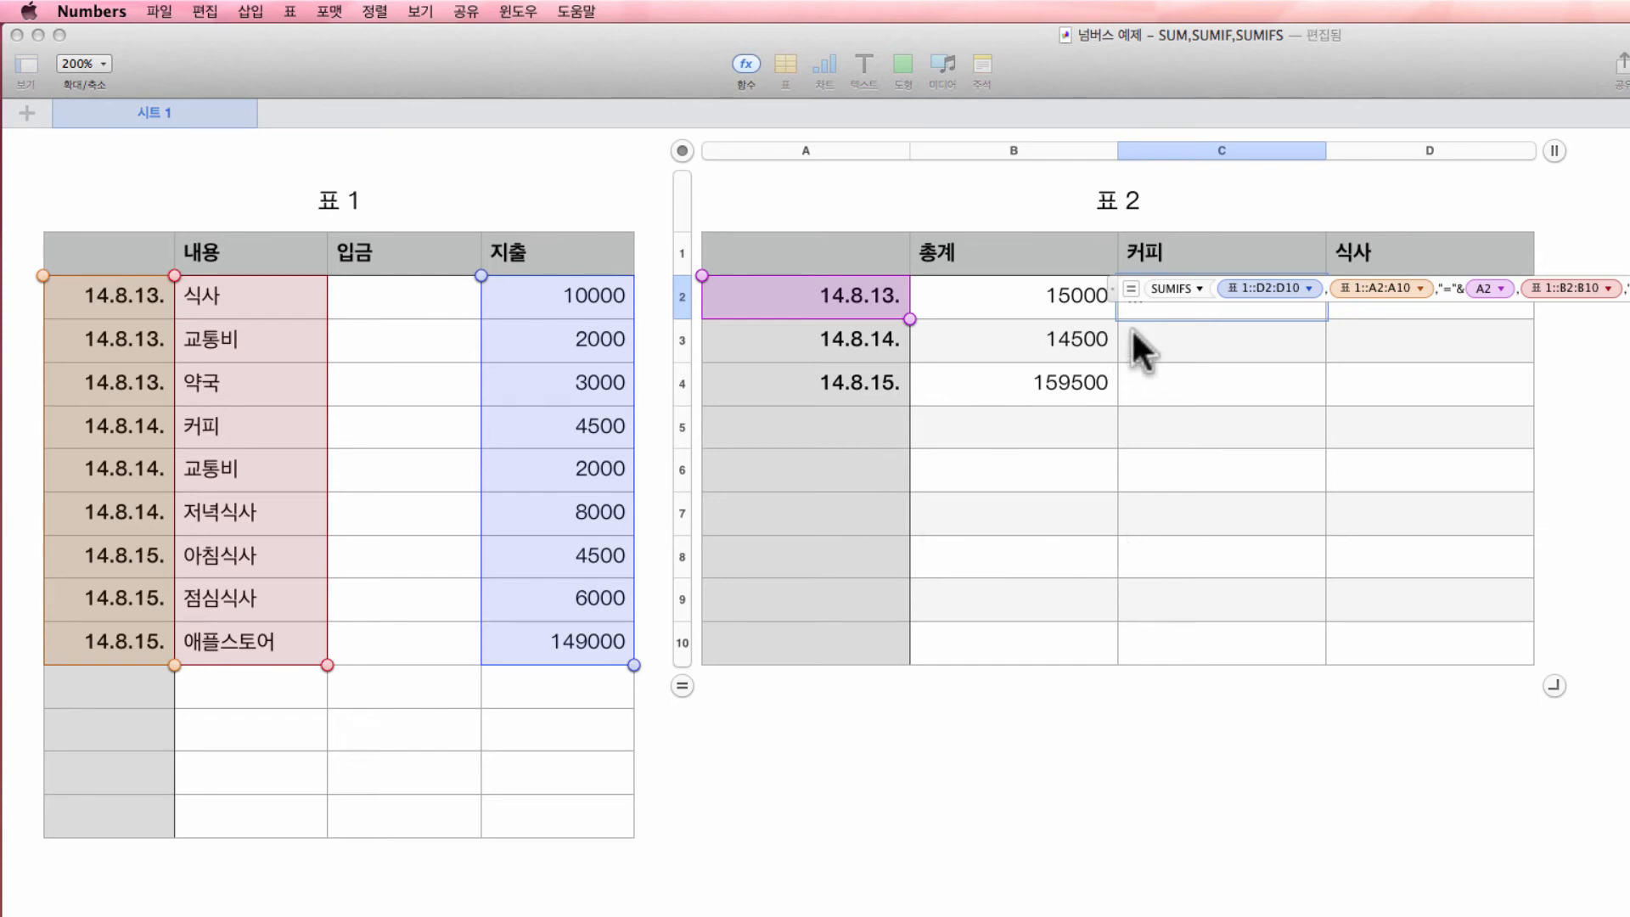
left_click(1195, 251)
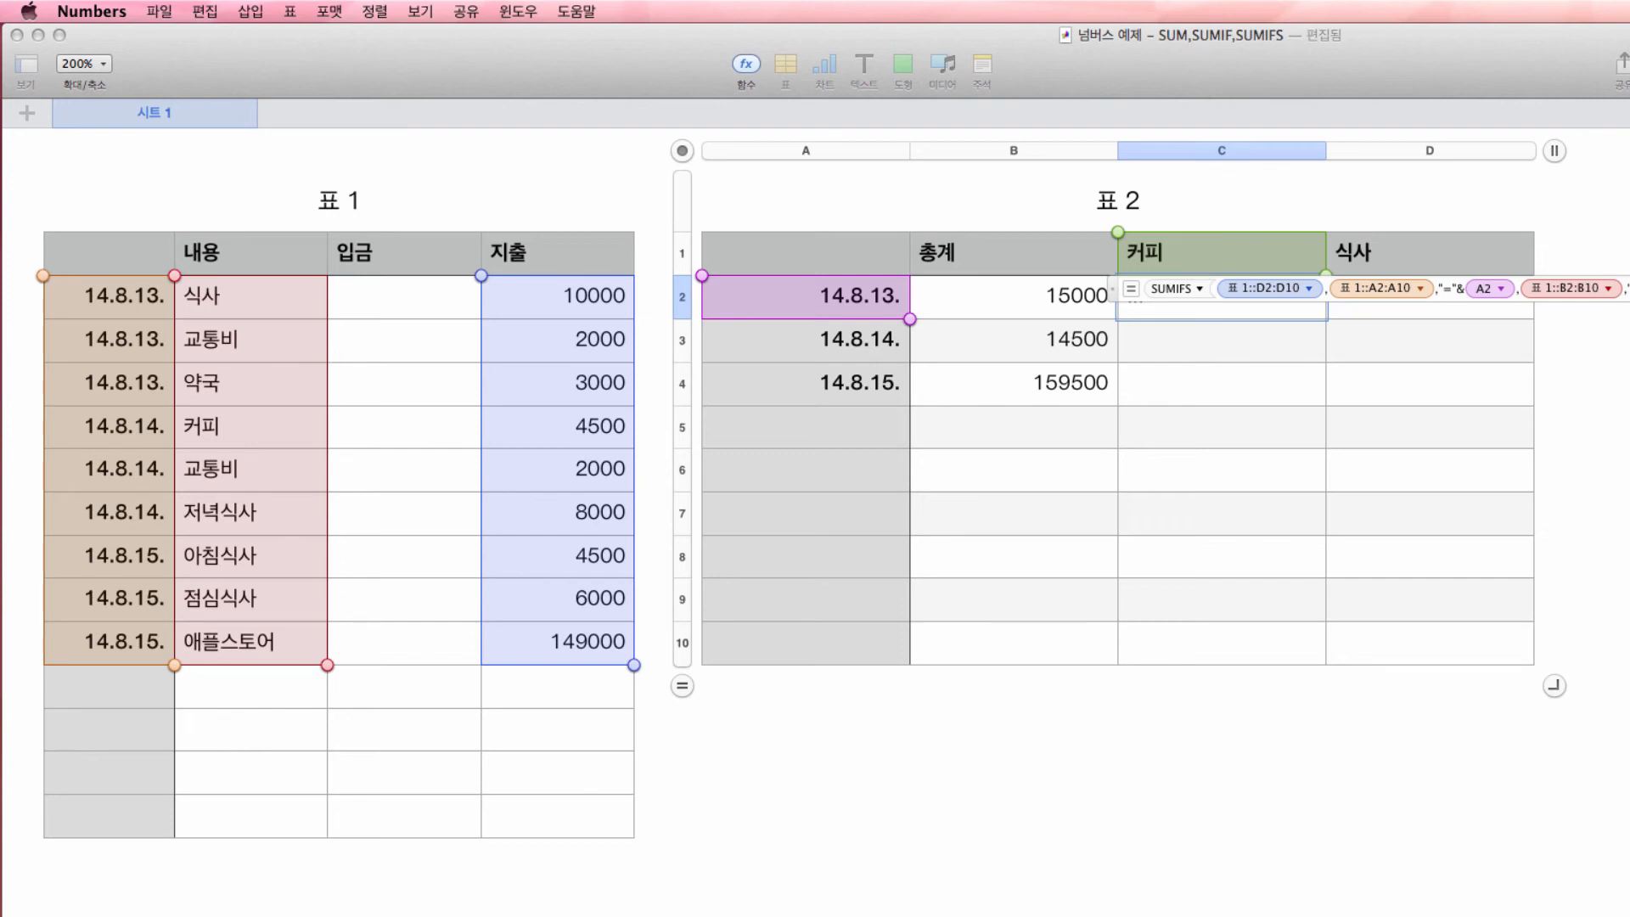
key("Return")
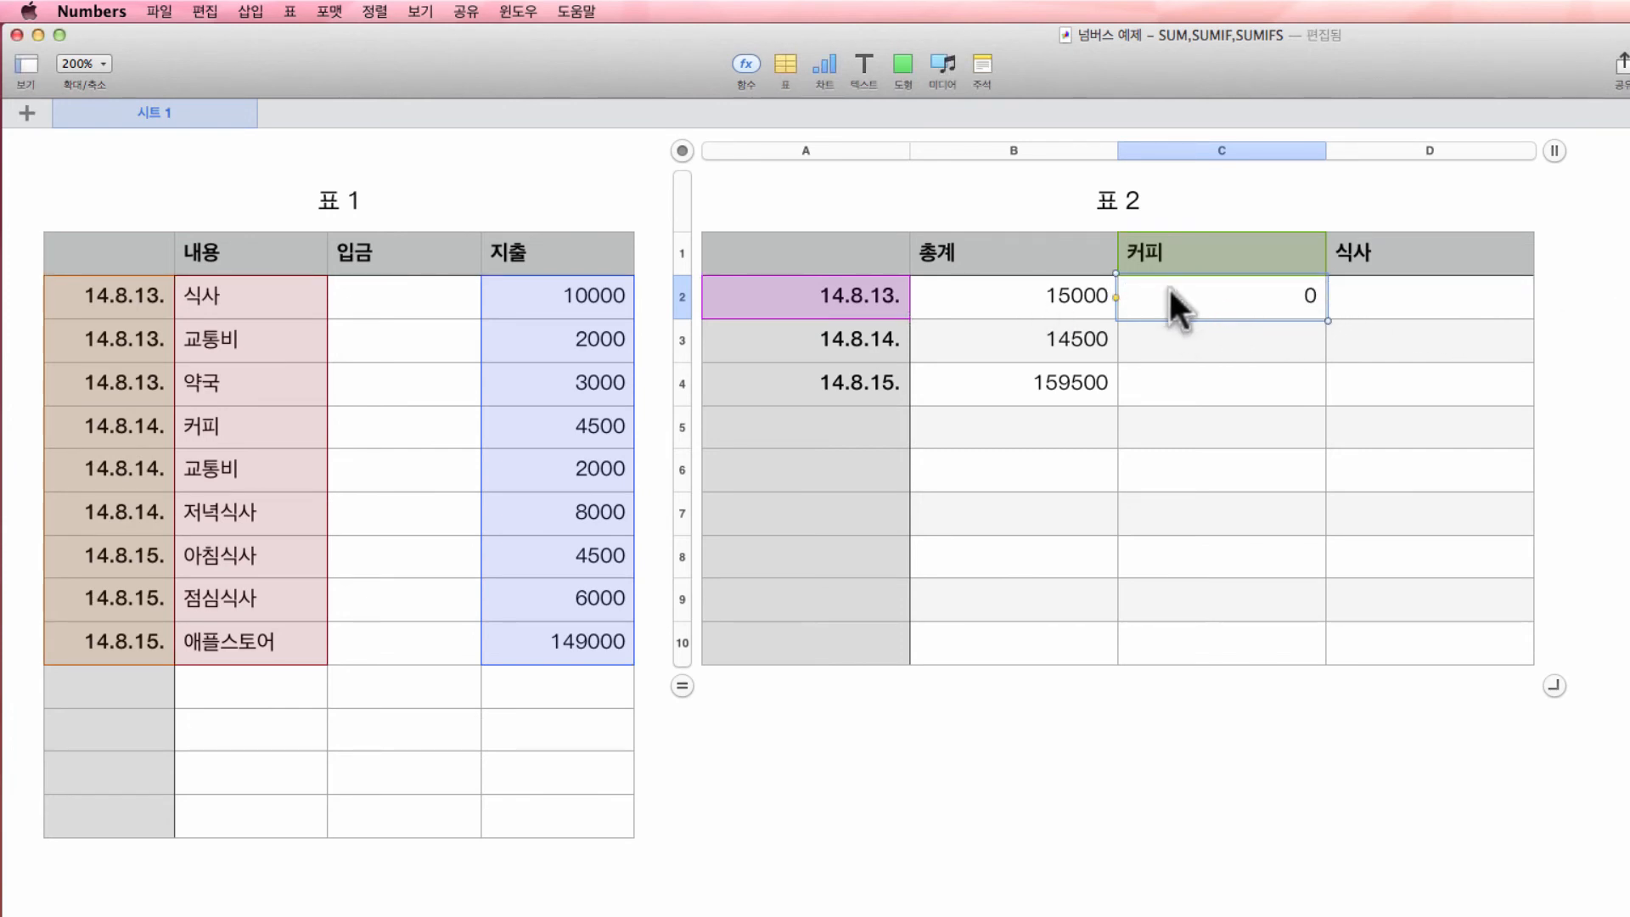
- Preserve the starting row and column of the sum and date ranges in C2's formula, making them $D$2:D10 and $A$2:A10
double_click(1240, 295)
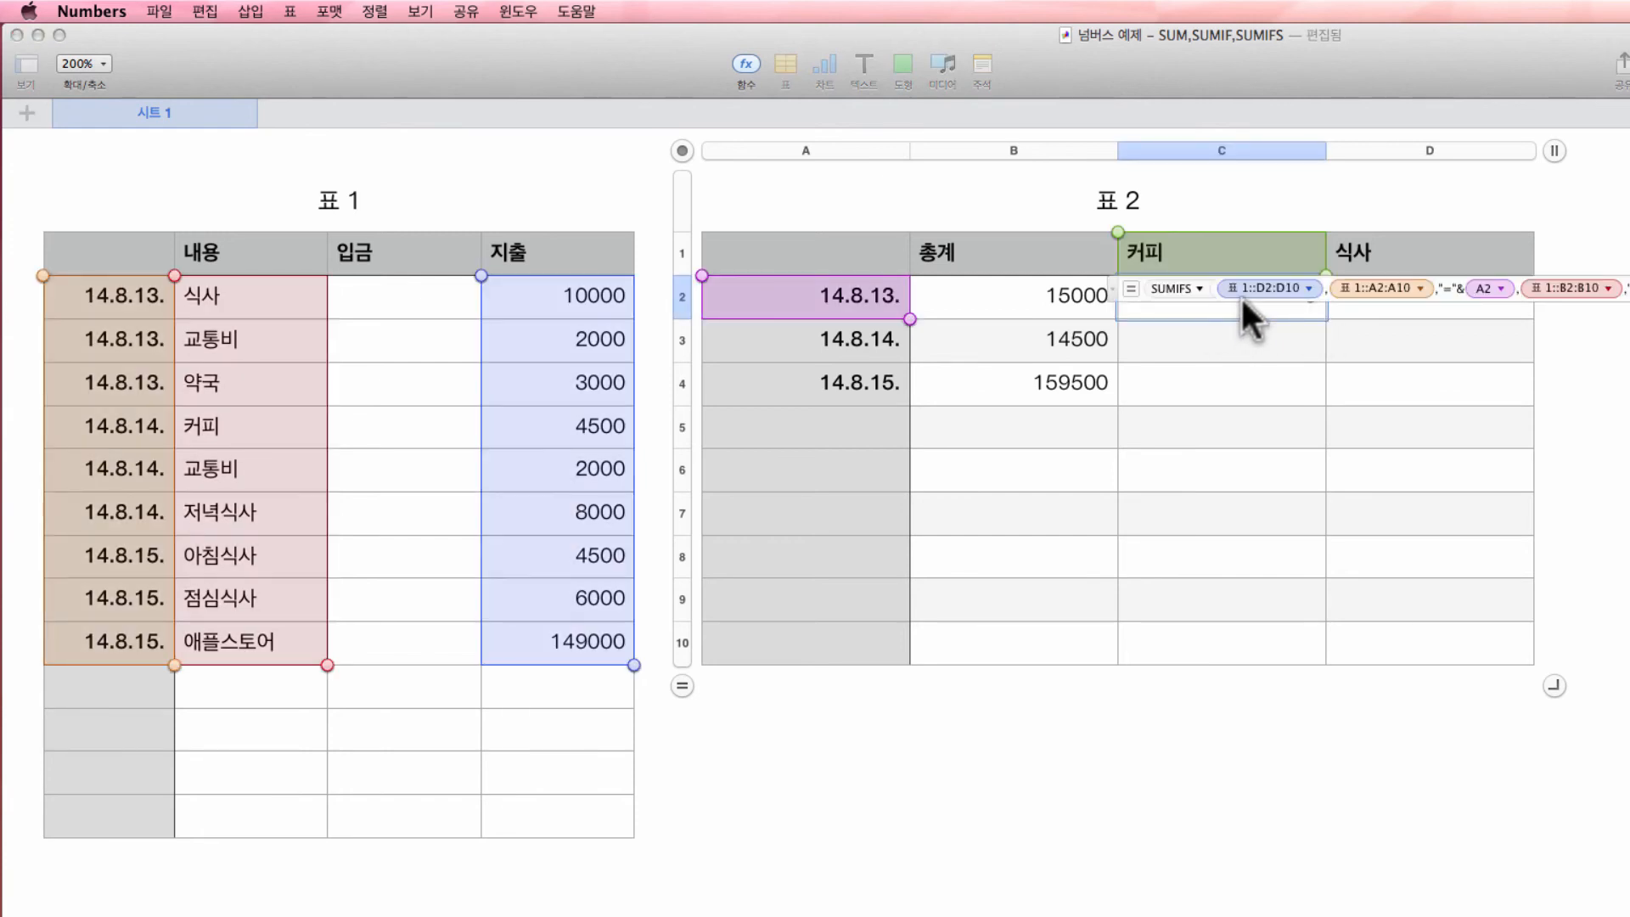
left_click(1306, 285)
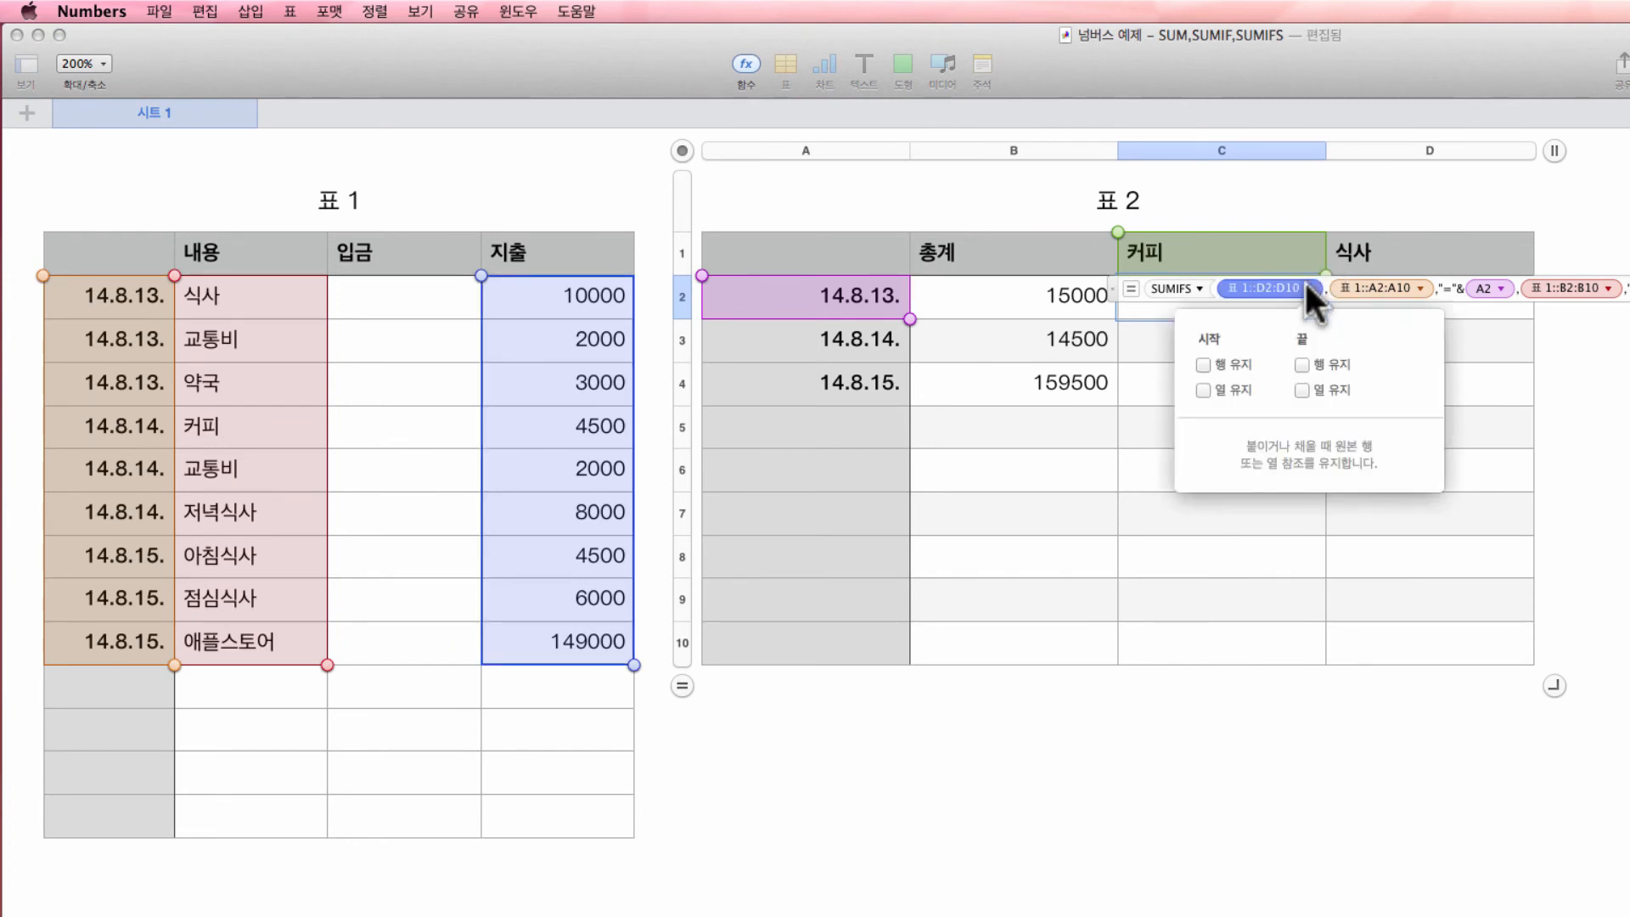
left_click(1203, 365)
left_click(1202, 390)
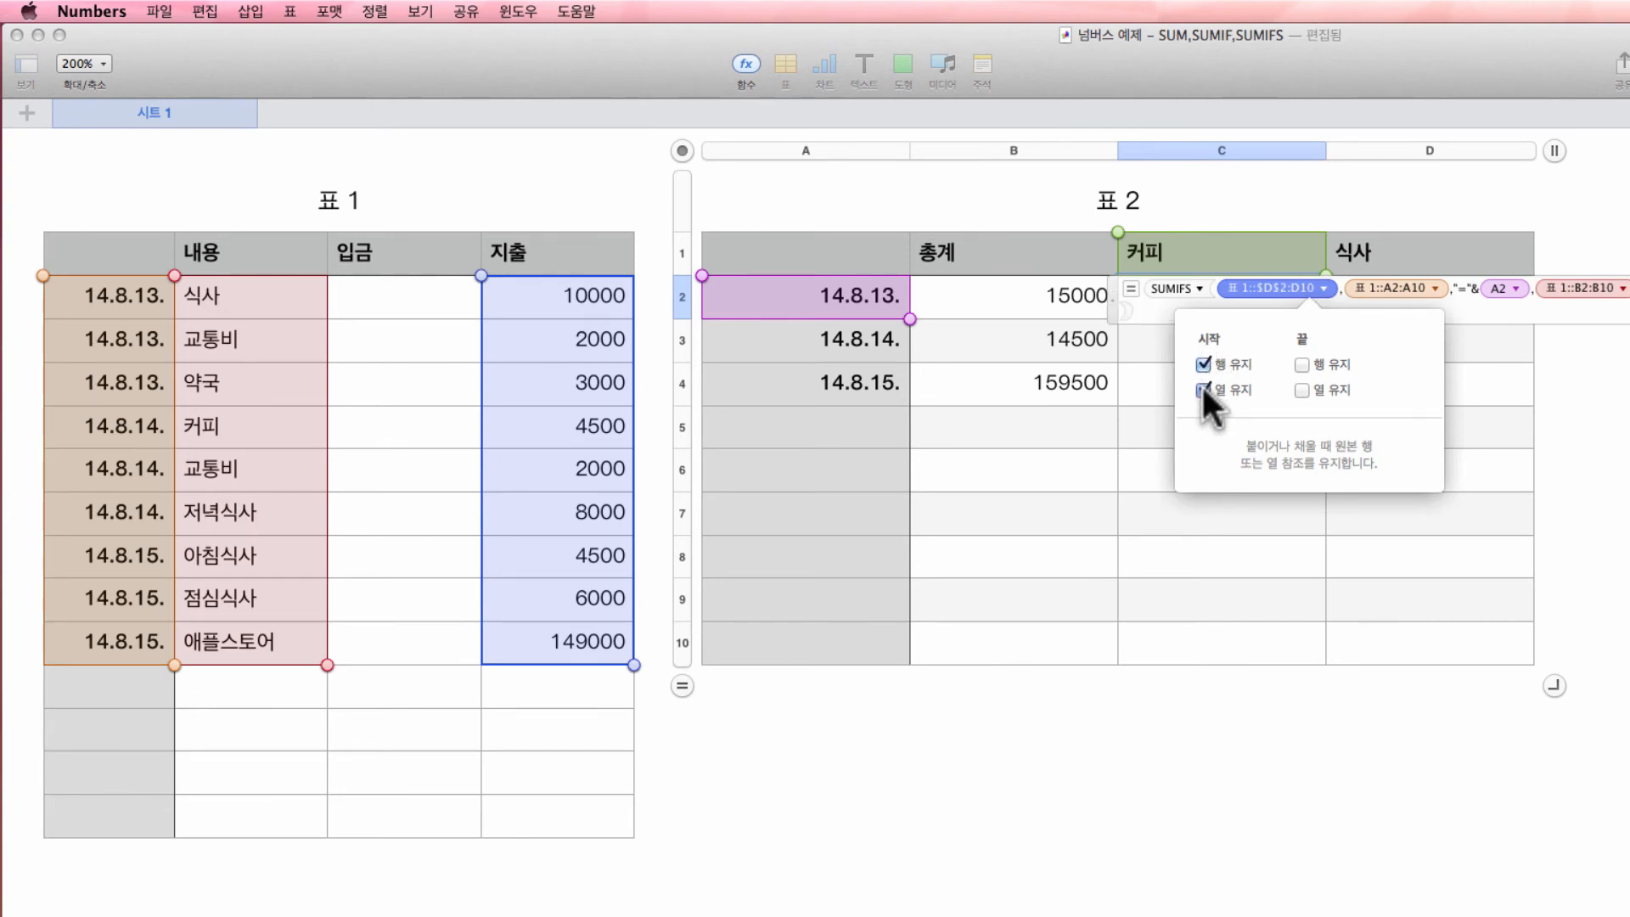
left_click(1384, 287)
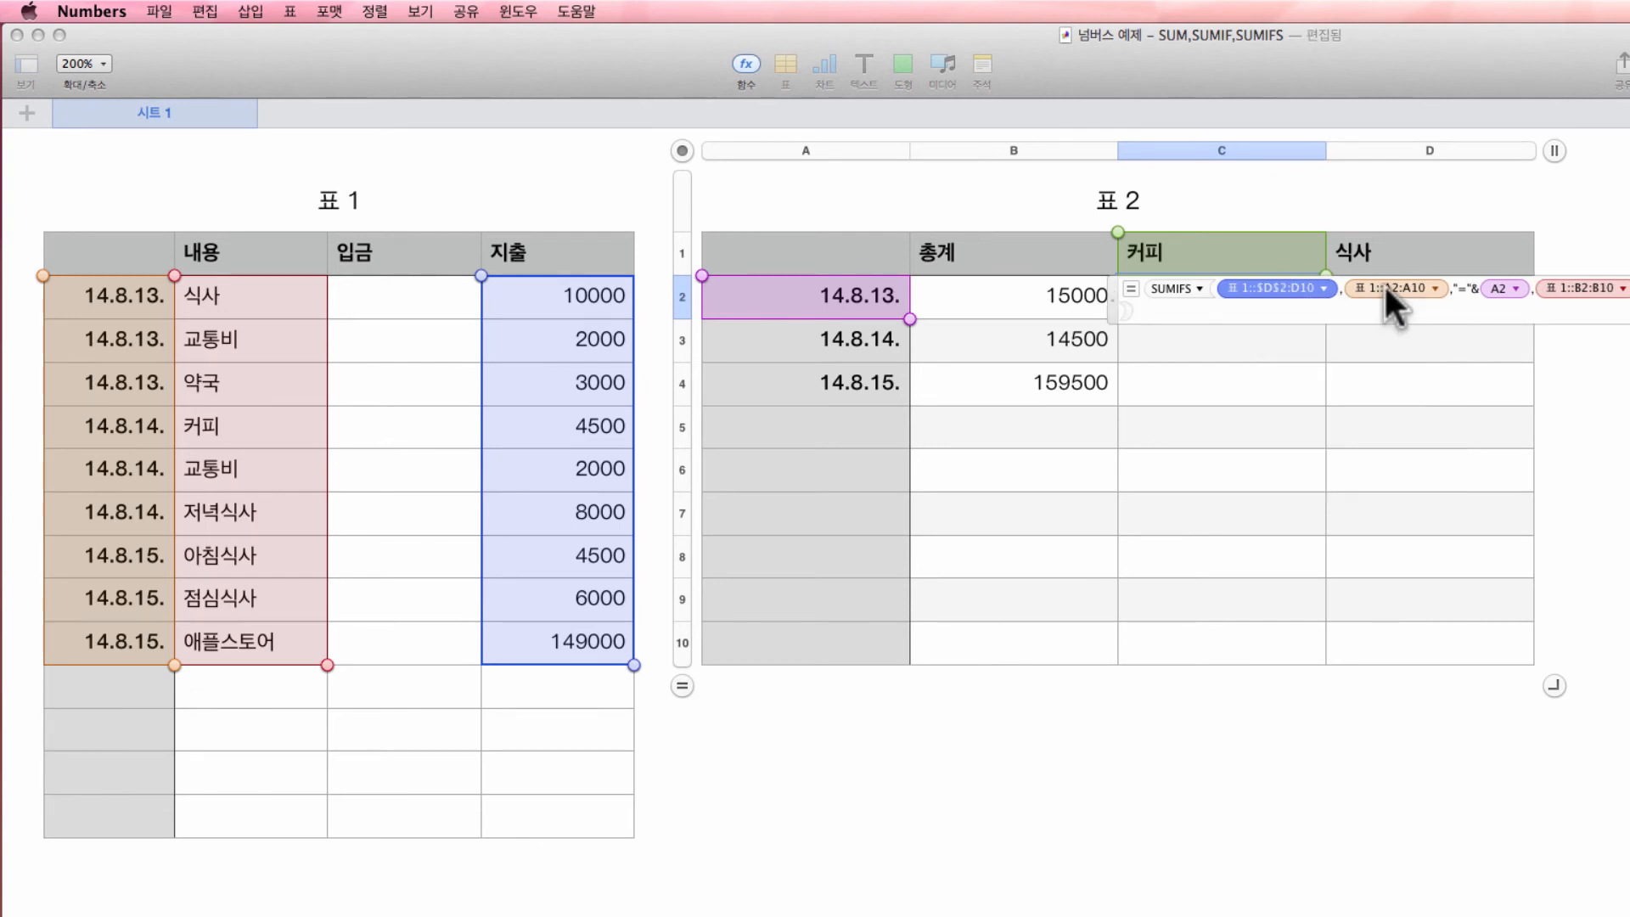
left_click(1435, 287)
left_click(1355, 363)
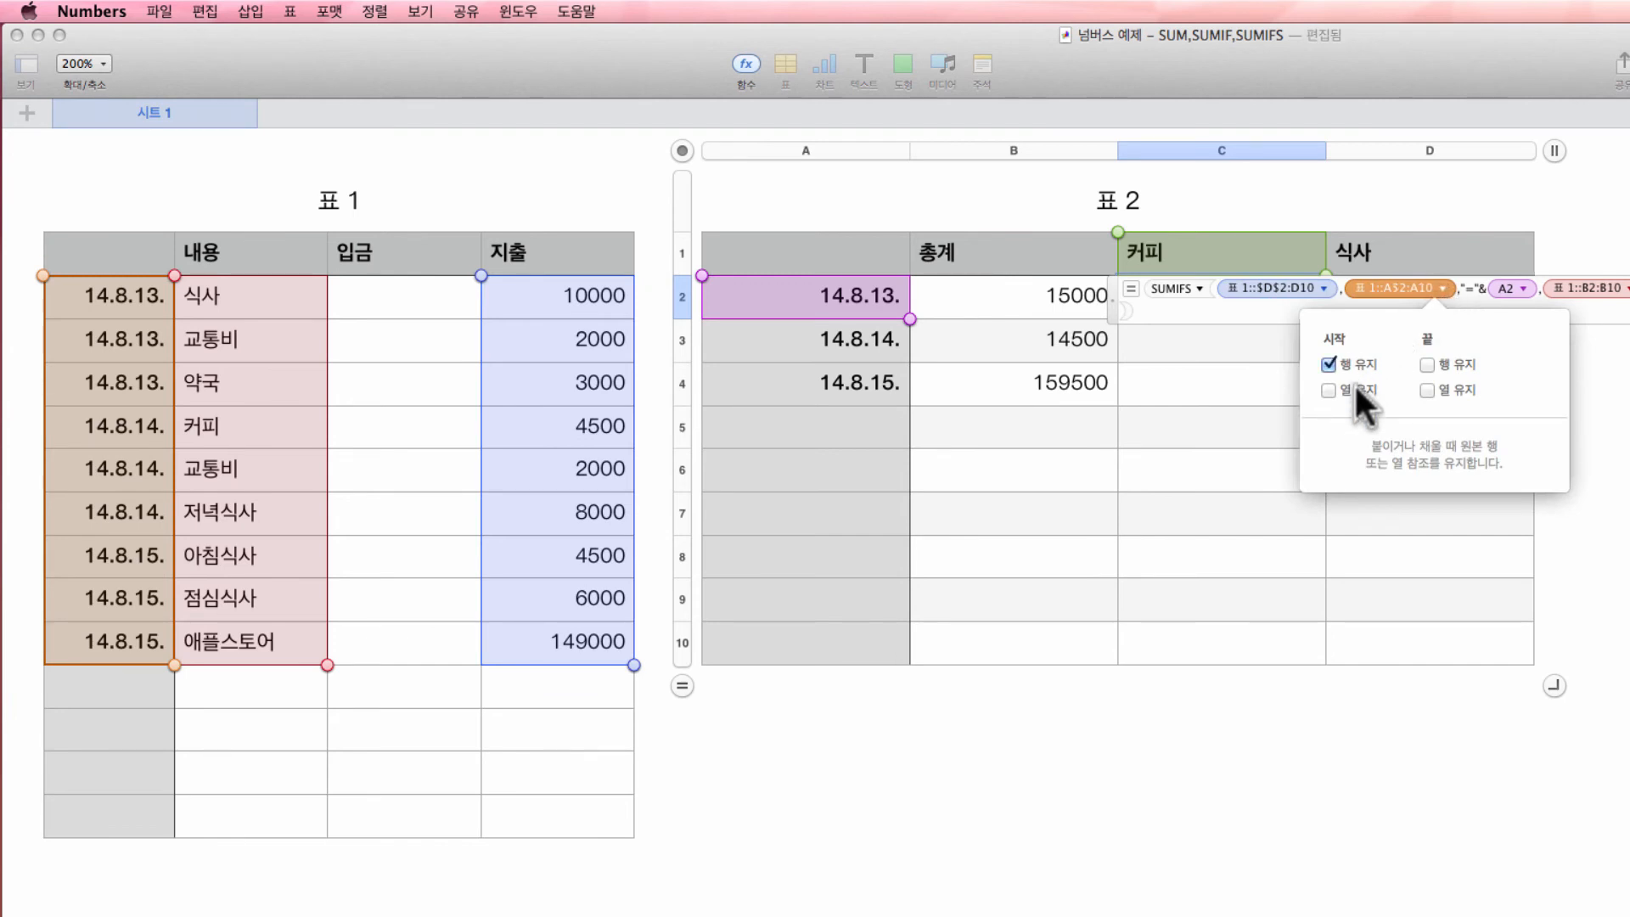
left_click(1353, 387)
- Preserve only the column of the date condition as $A2, and the starting row and column of the 내용 range as $B$2:B10
left_click(1521, 284)
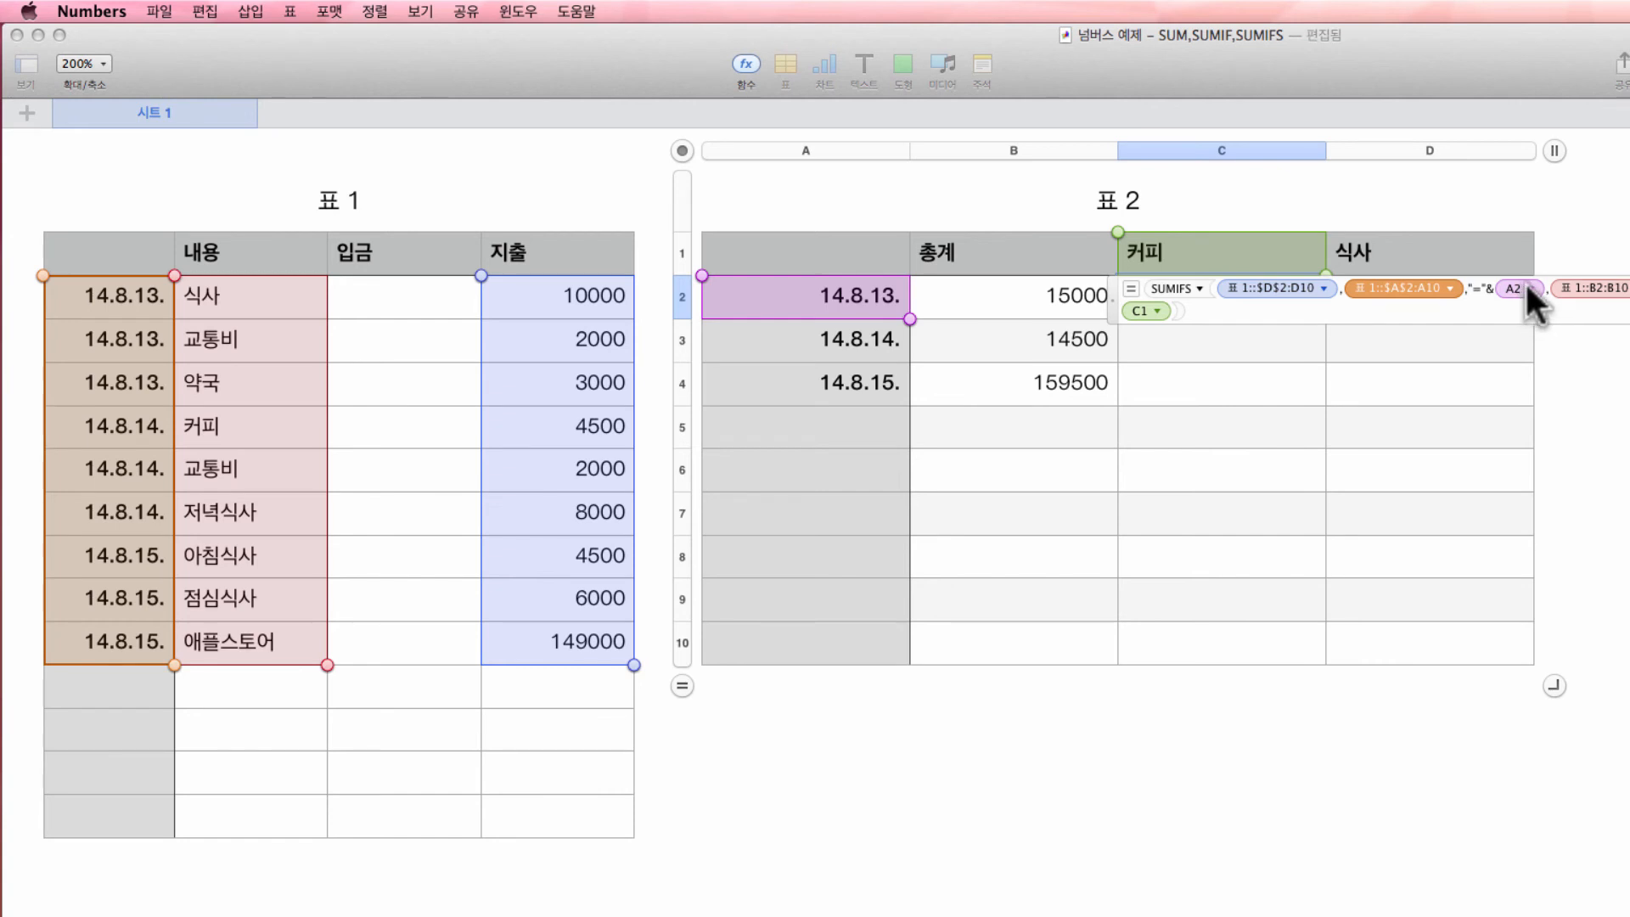
left_click(1528, 288)
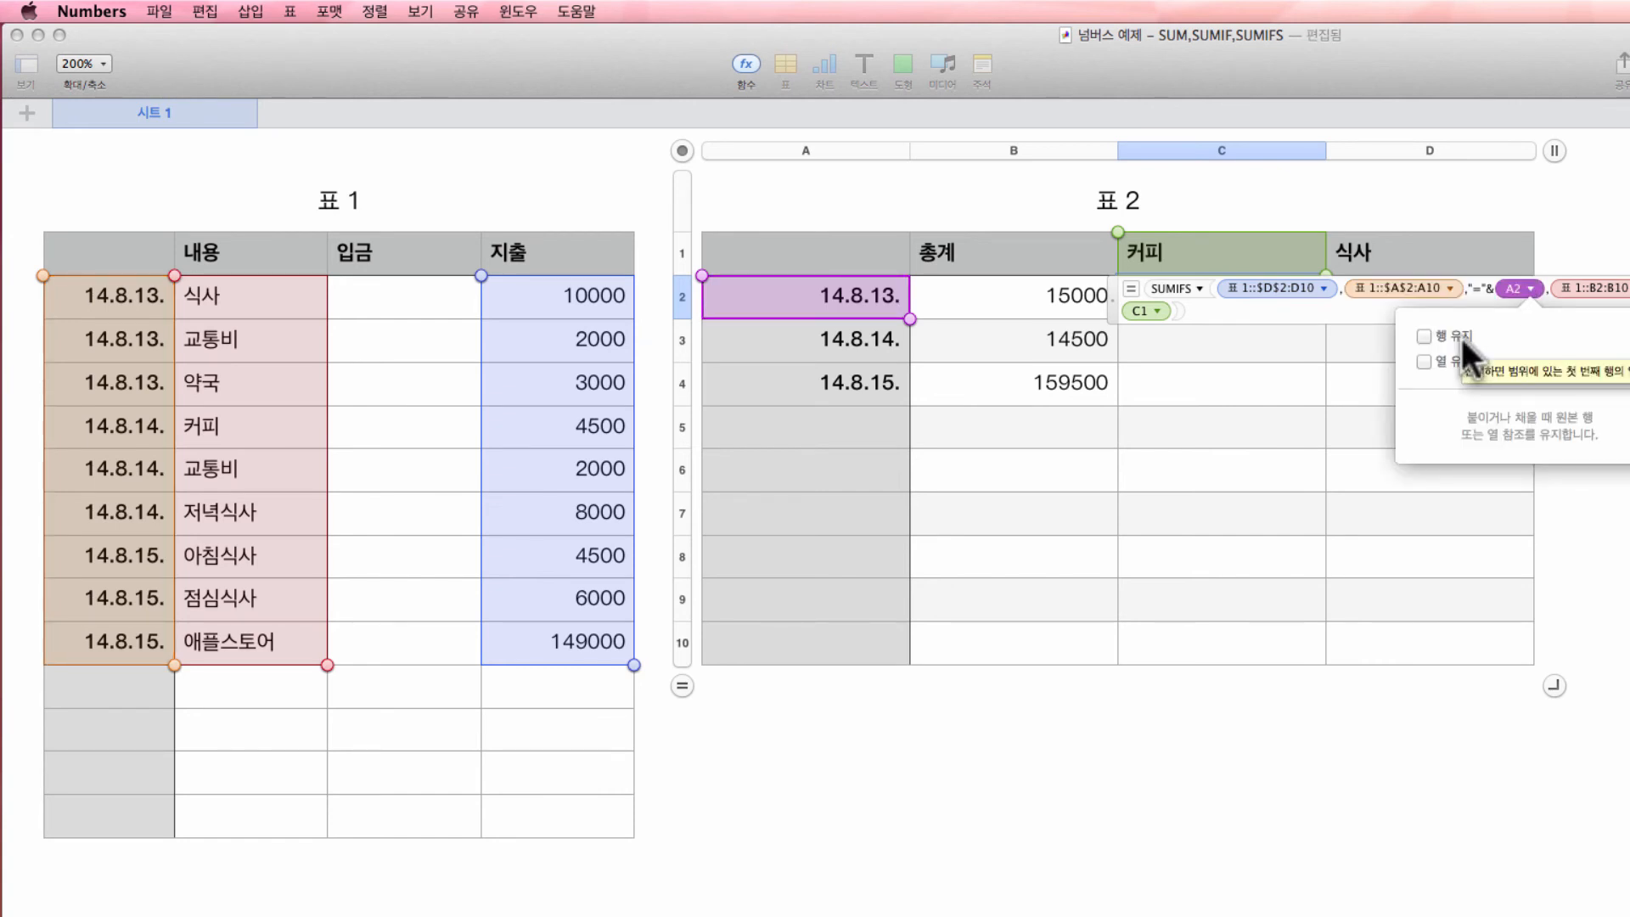
left_click(1423, 361)
left_click(1611, 283)
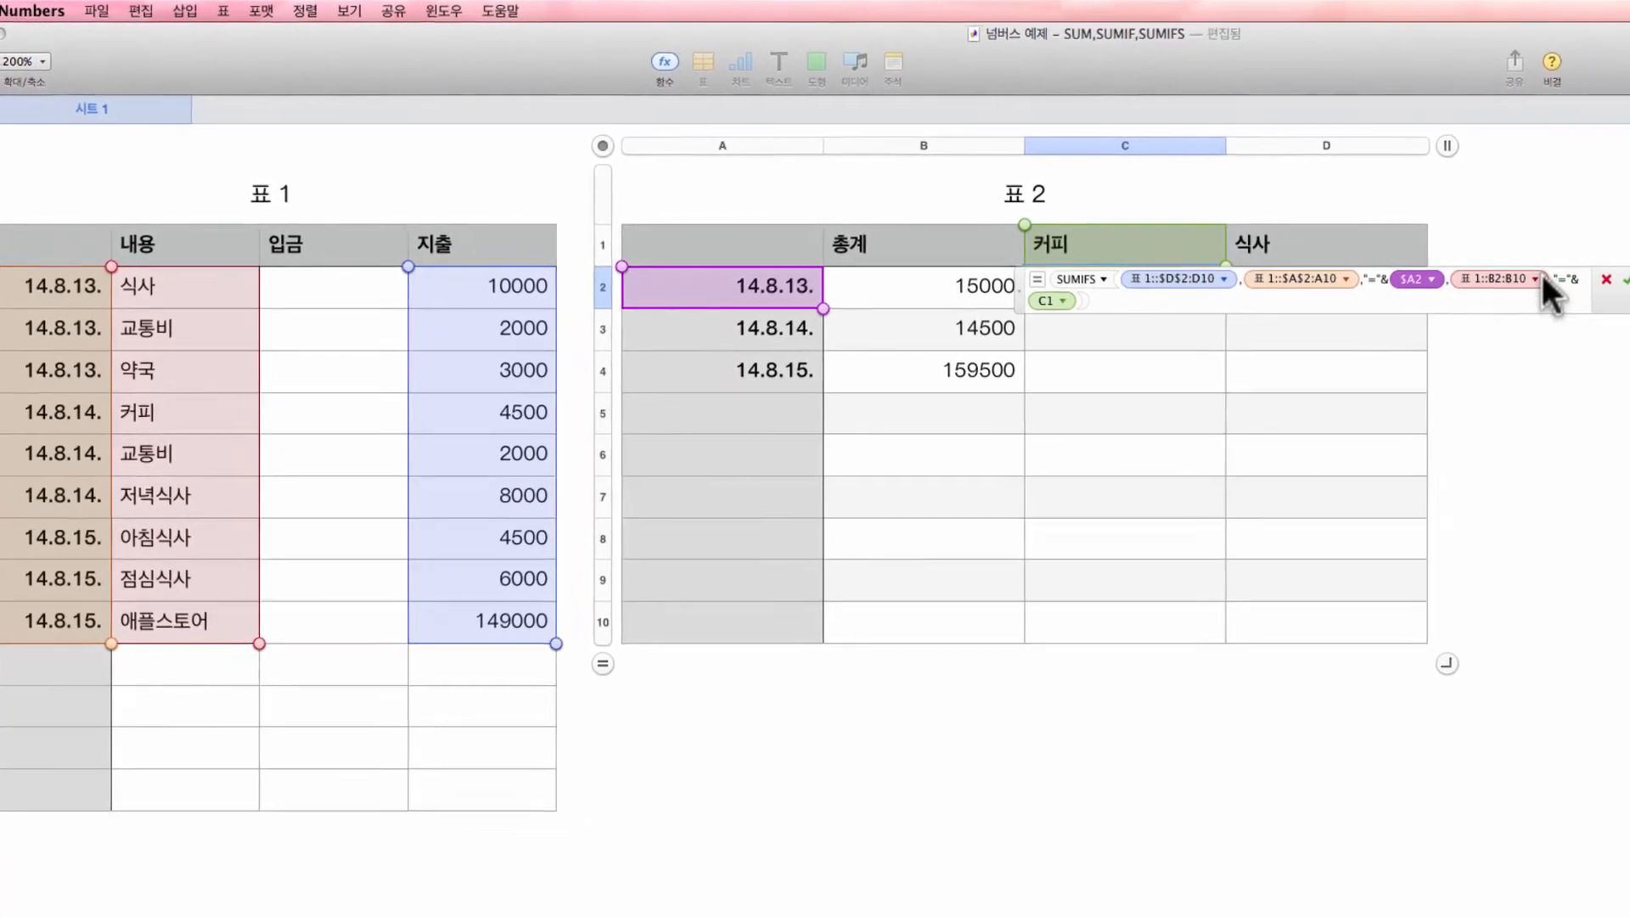
left_click(1509, 277)
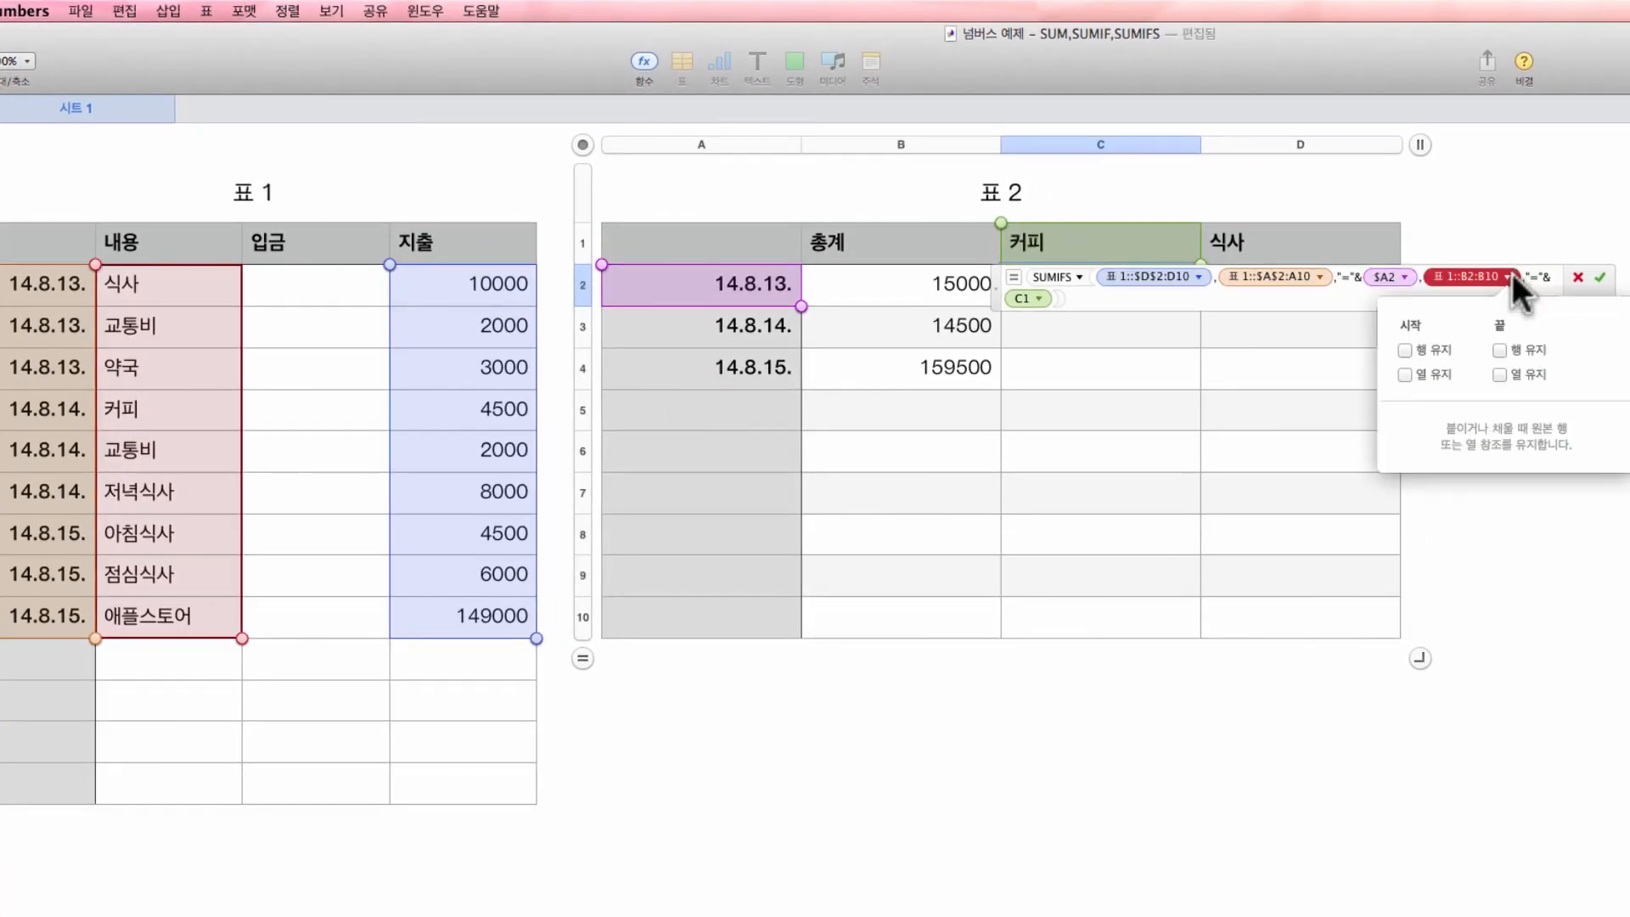
left_click(1402, 349)
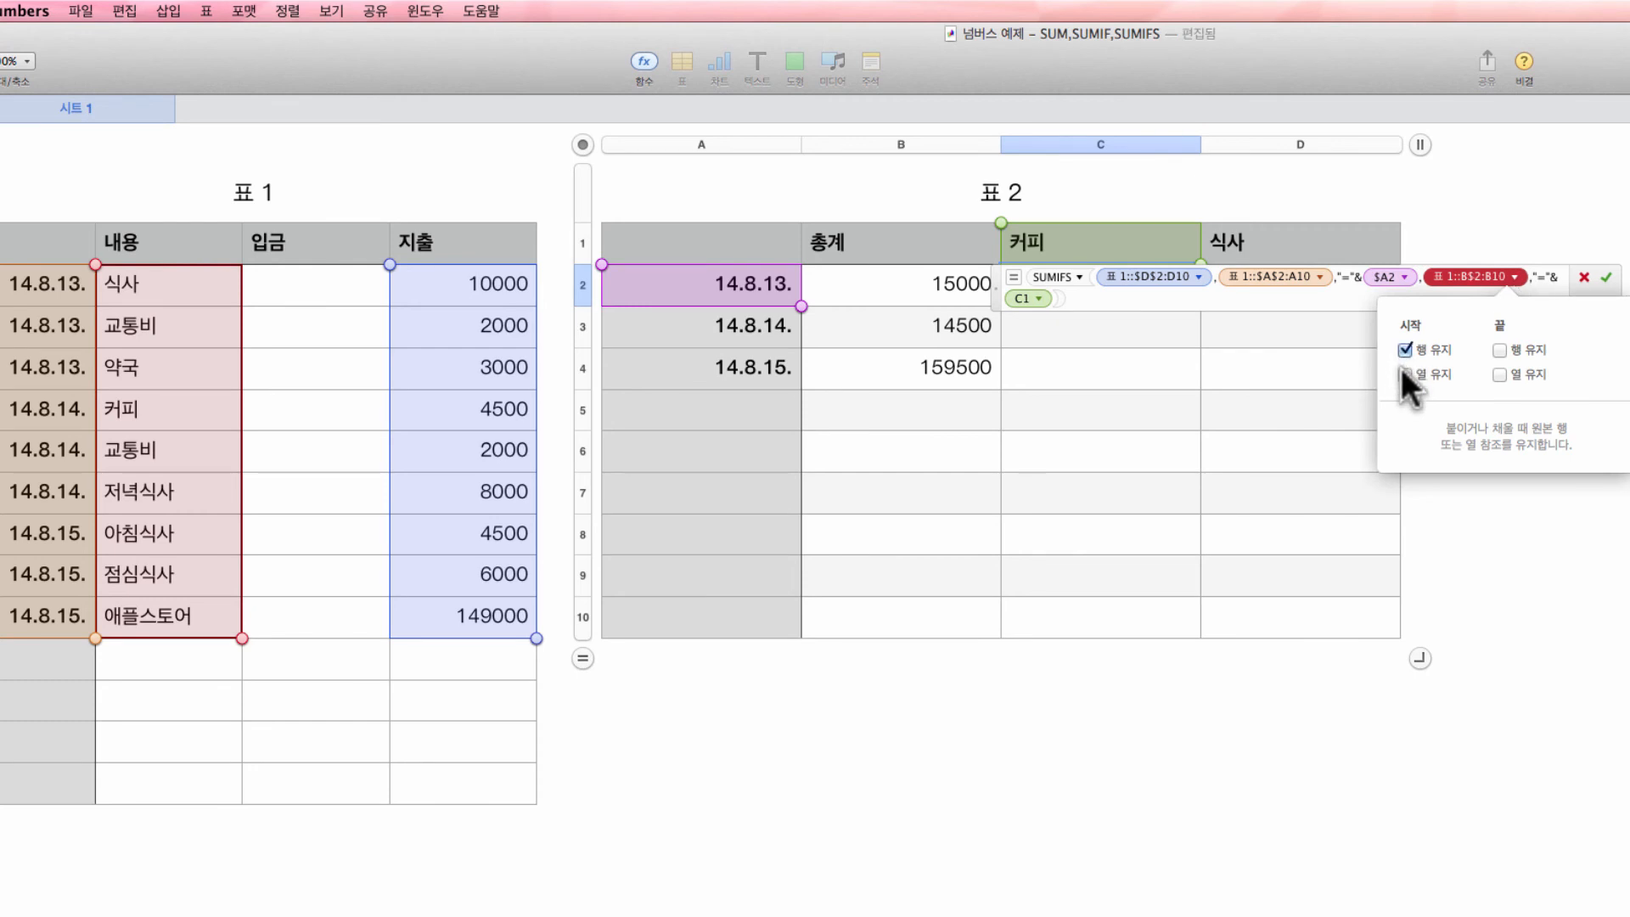
left_click(1402, 372)
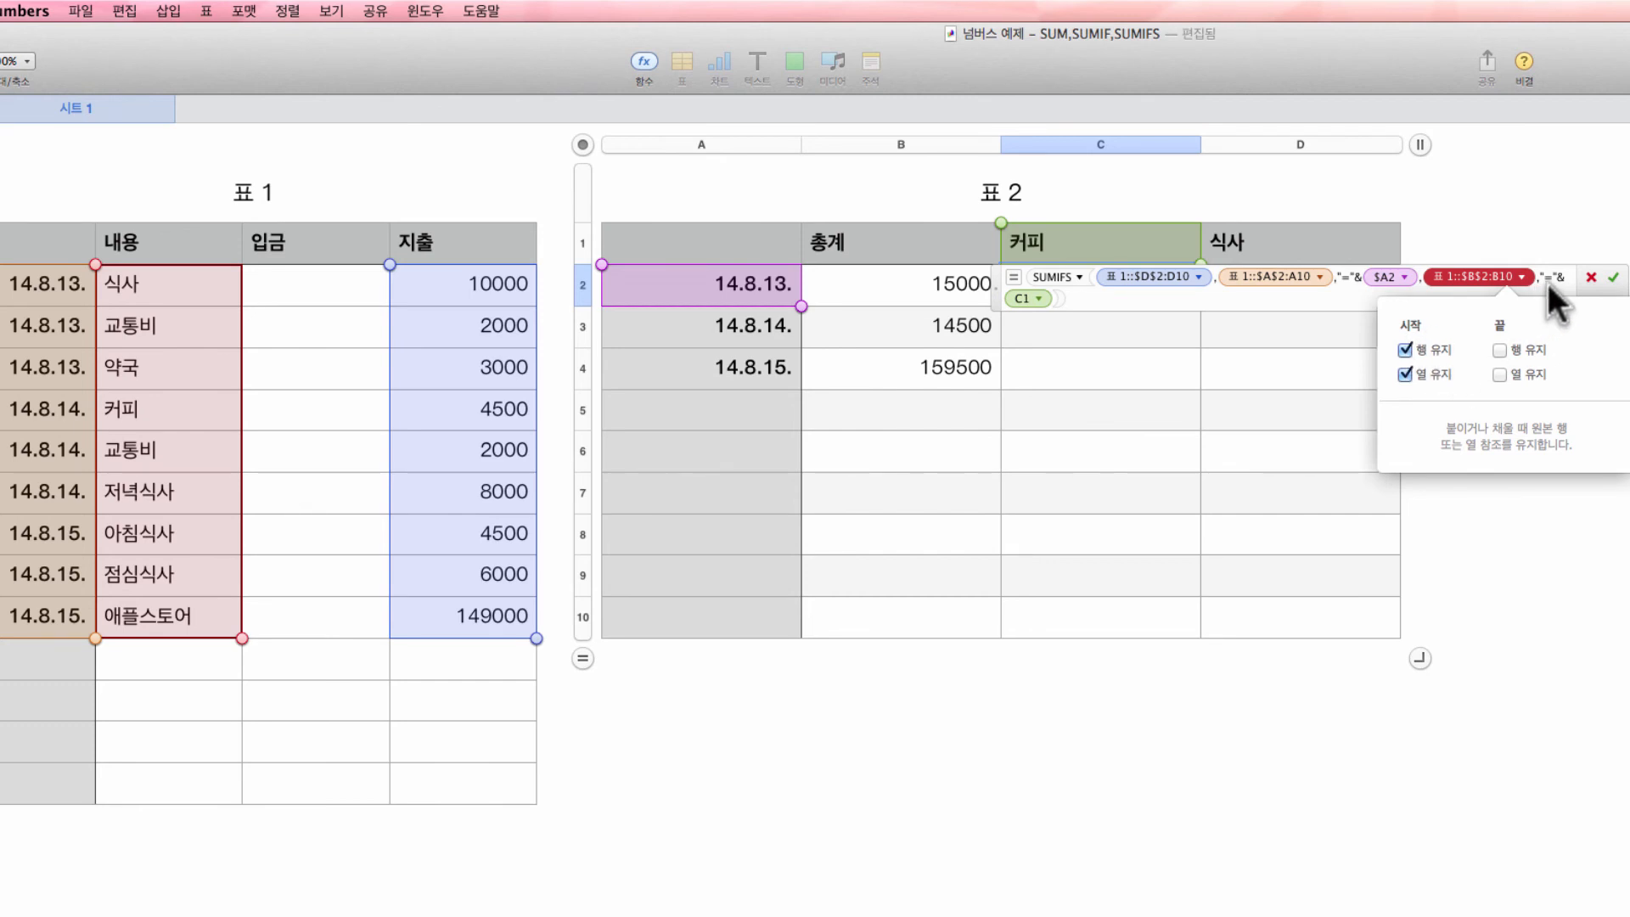
- Preserve the row and column of C2's 커피 header reference as $C$1, accept the formula, and fill it down through C4
left_click(1043, 297)
left_click(1042, 293)
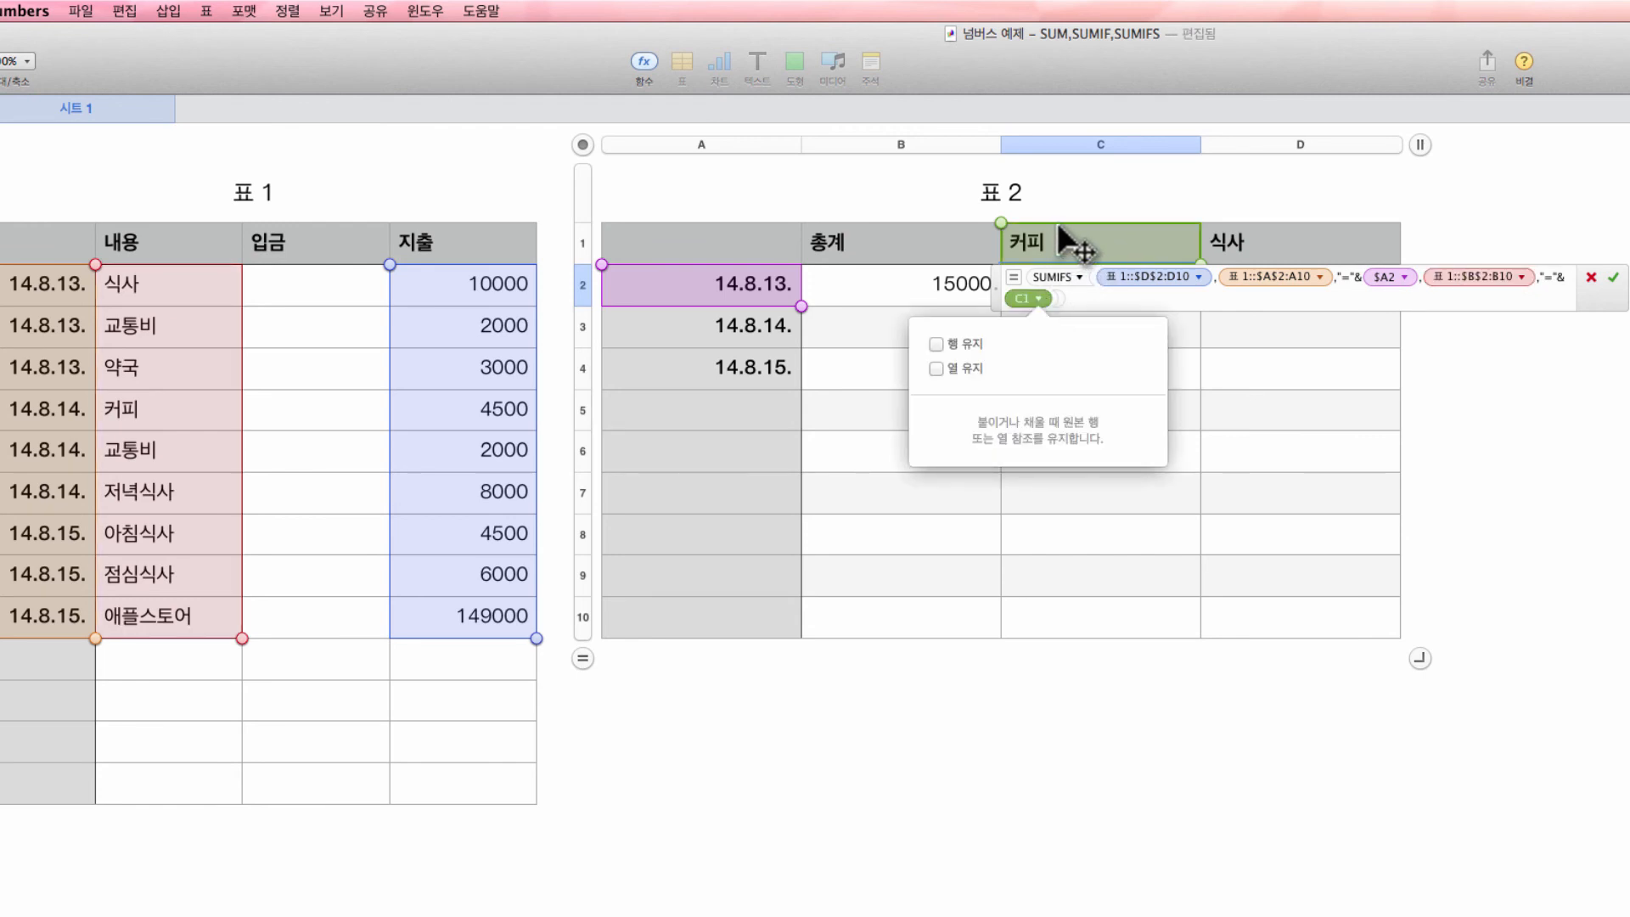
left_click(936, 369)
left_click(935, 342)
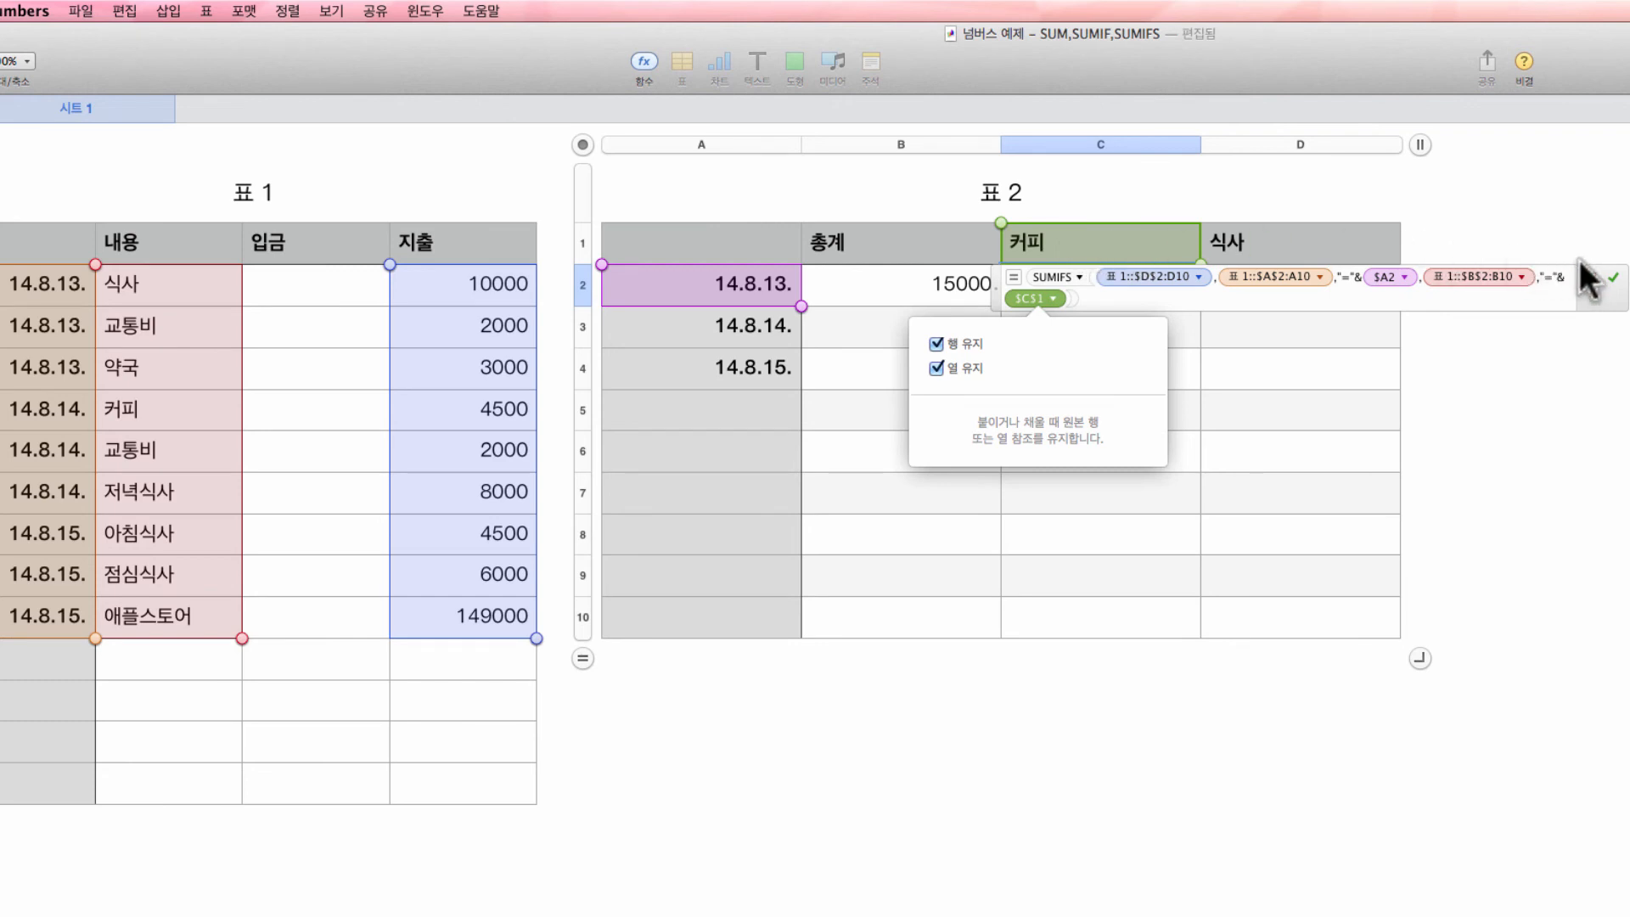
left_click(1614, 276)
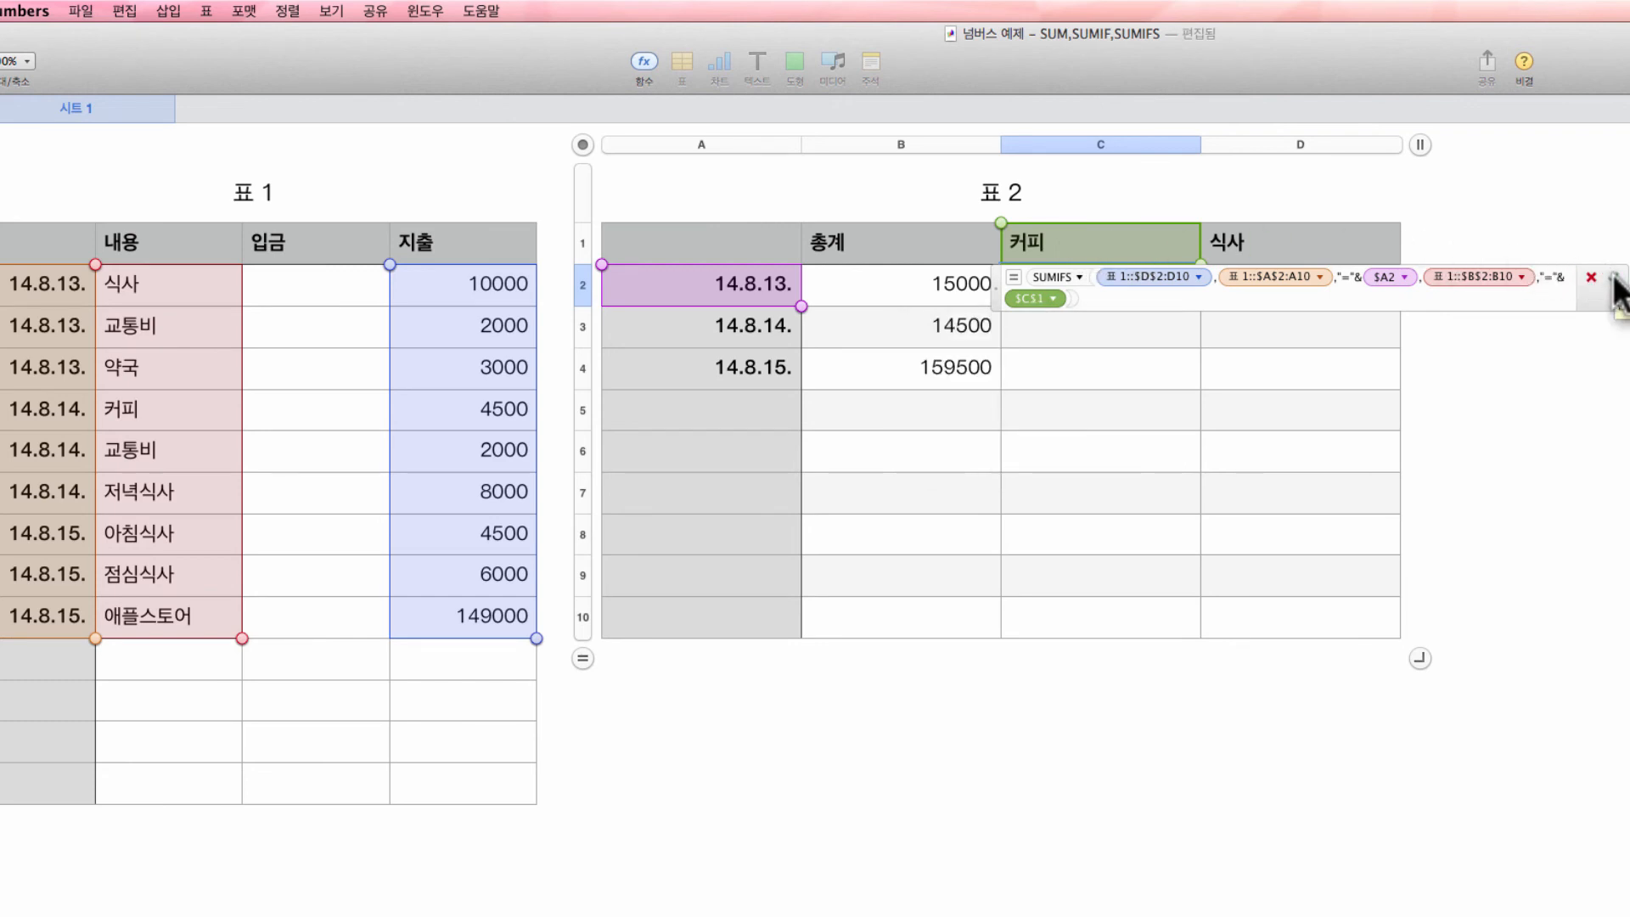
left_click(1614, 276)
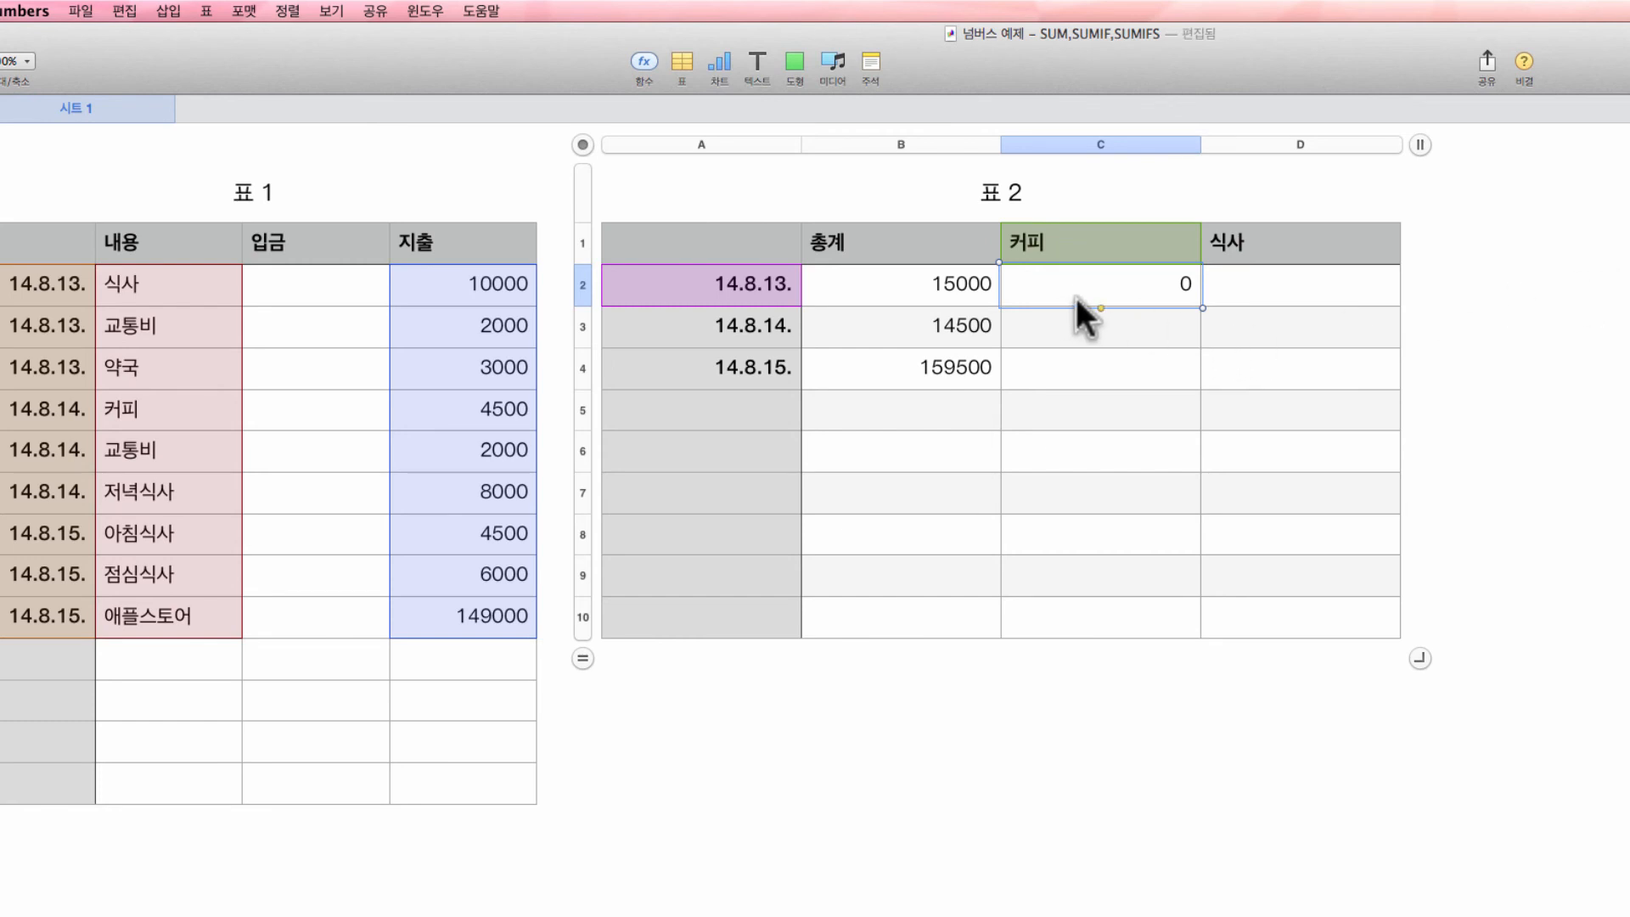
mouse_move(1098, 304)
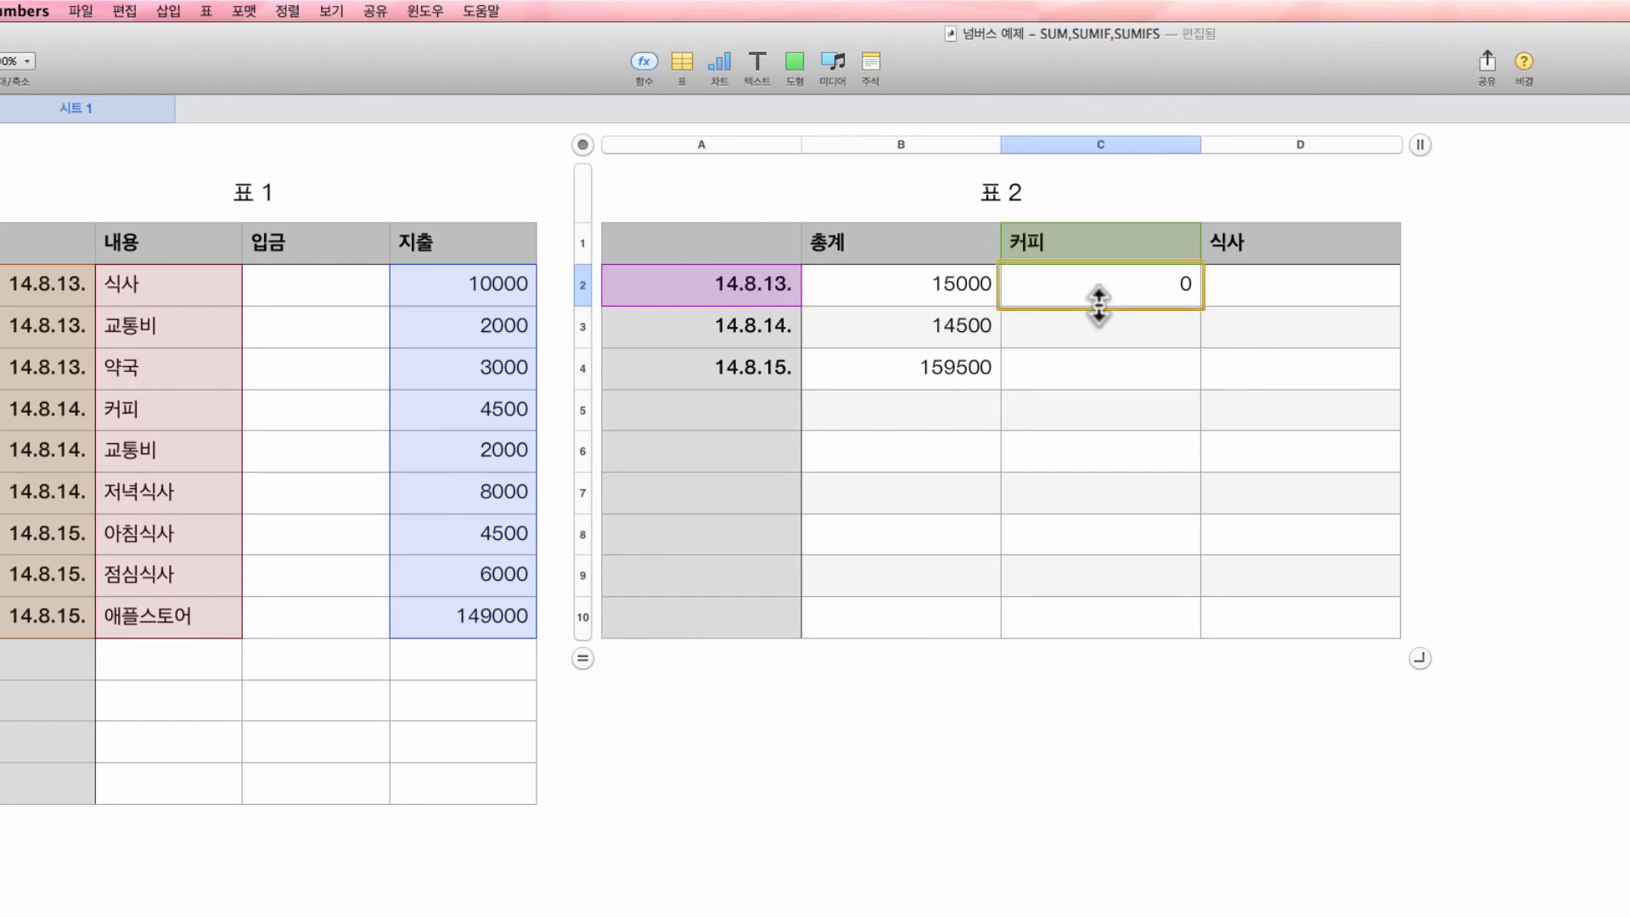
left_click_drag(1099, 304, 1097, 382)
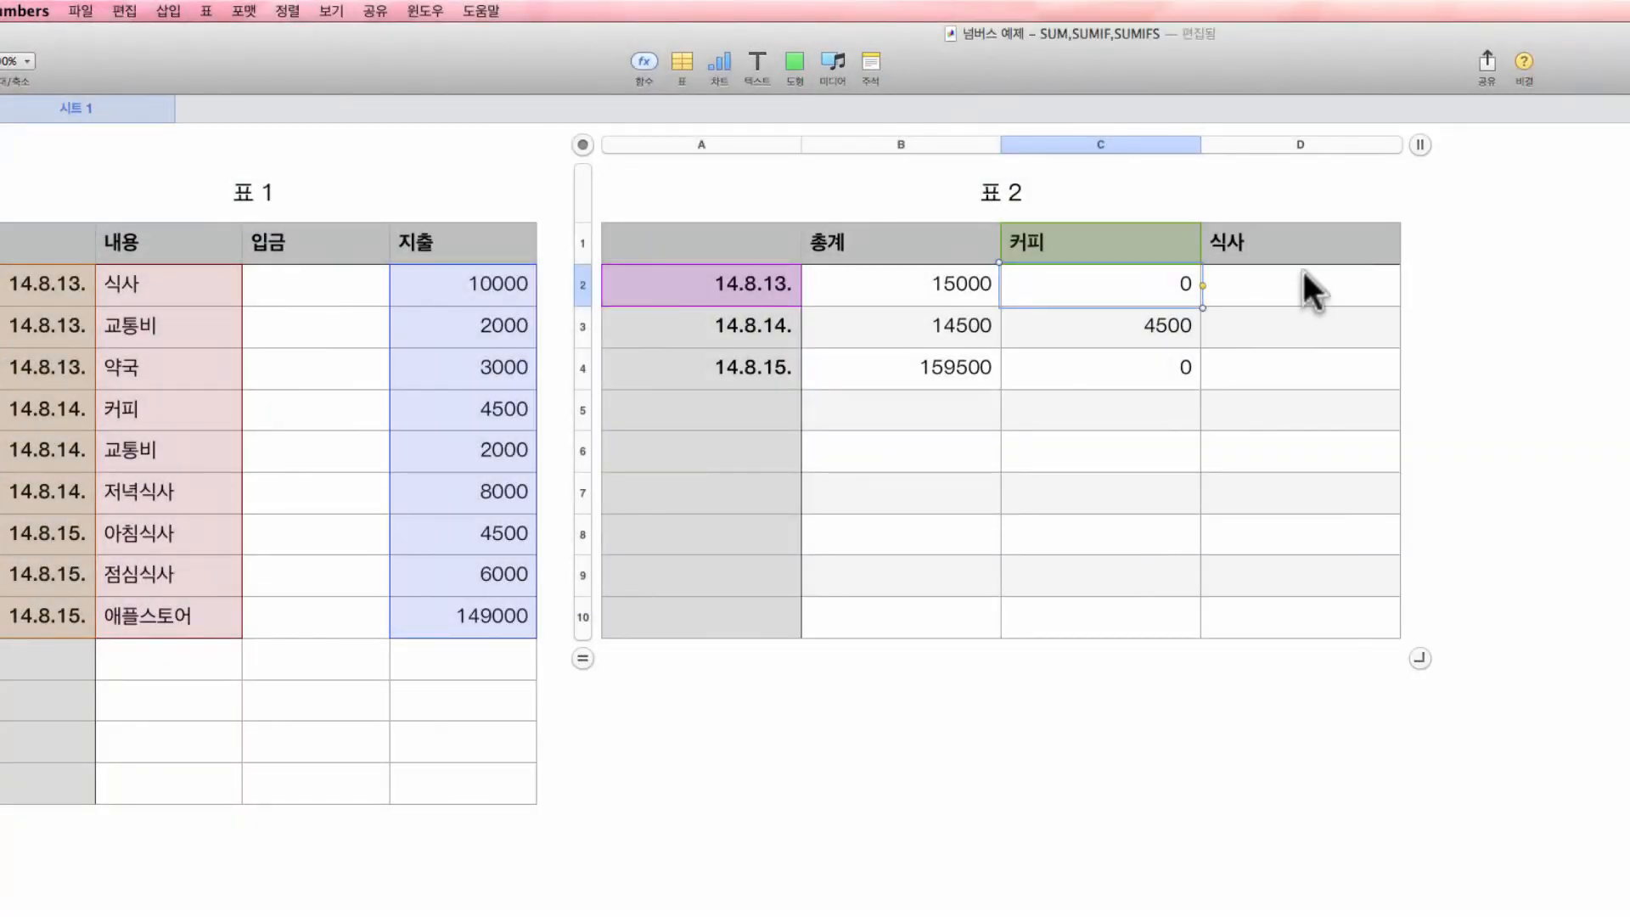
- Start a SUMIFS formula in 표 2's D2 under 식사, using 표 1's 지출 cells D2:D10 as the sum range
left_click(1323, 286)
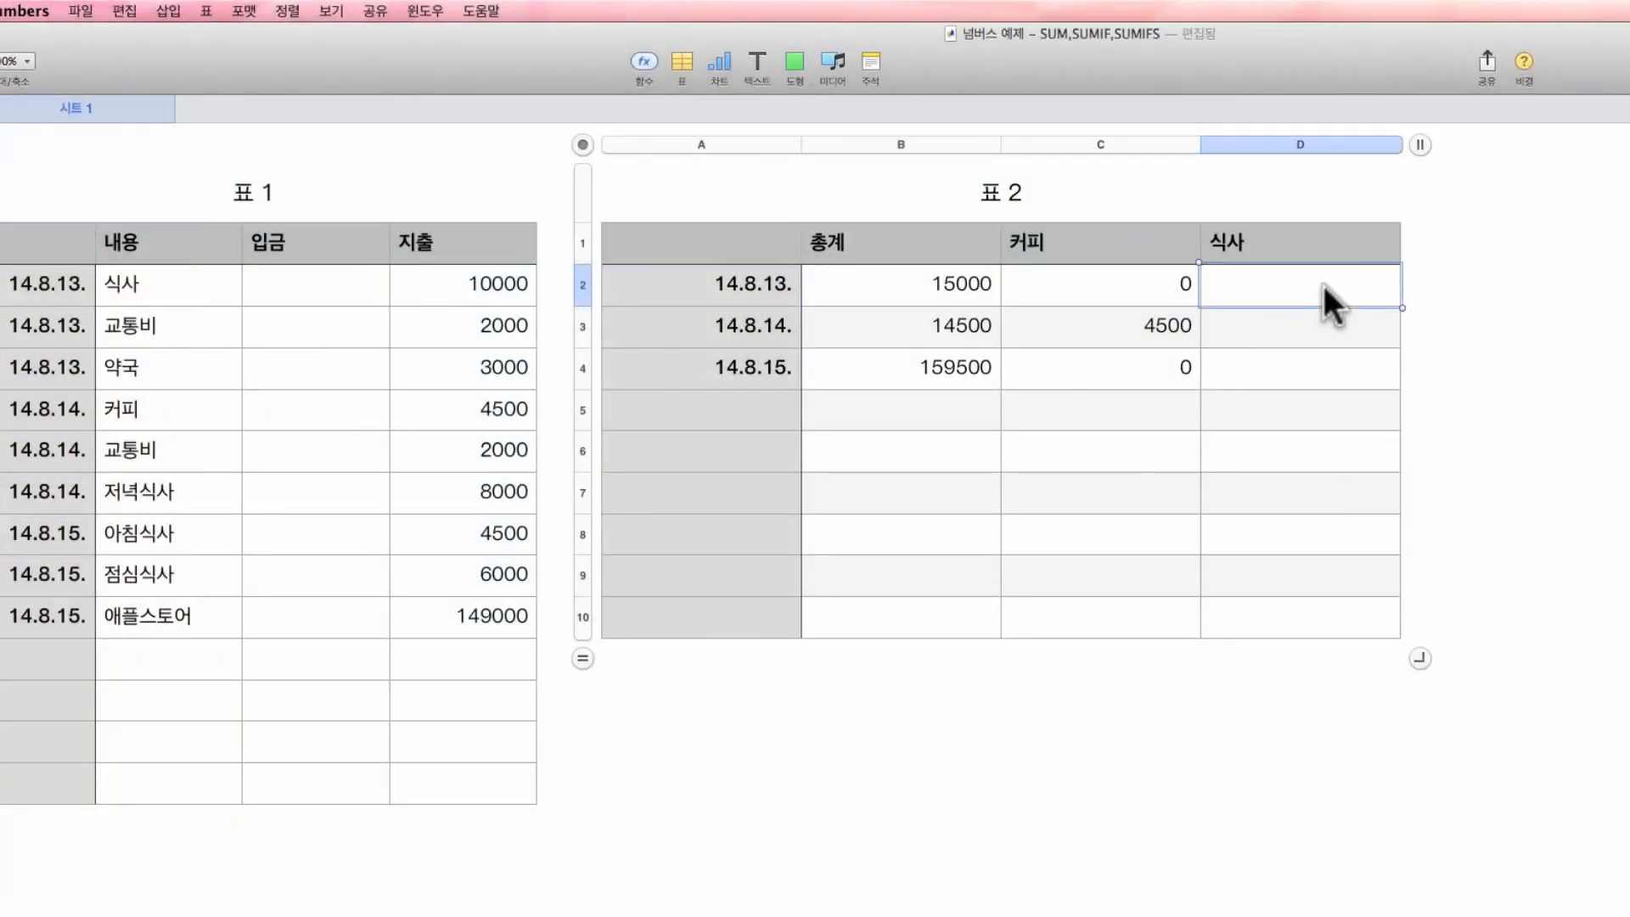
left_click(1162, 285)
left_click(1280, 299)
left_click(1277, 287)
type("=")
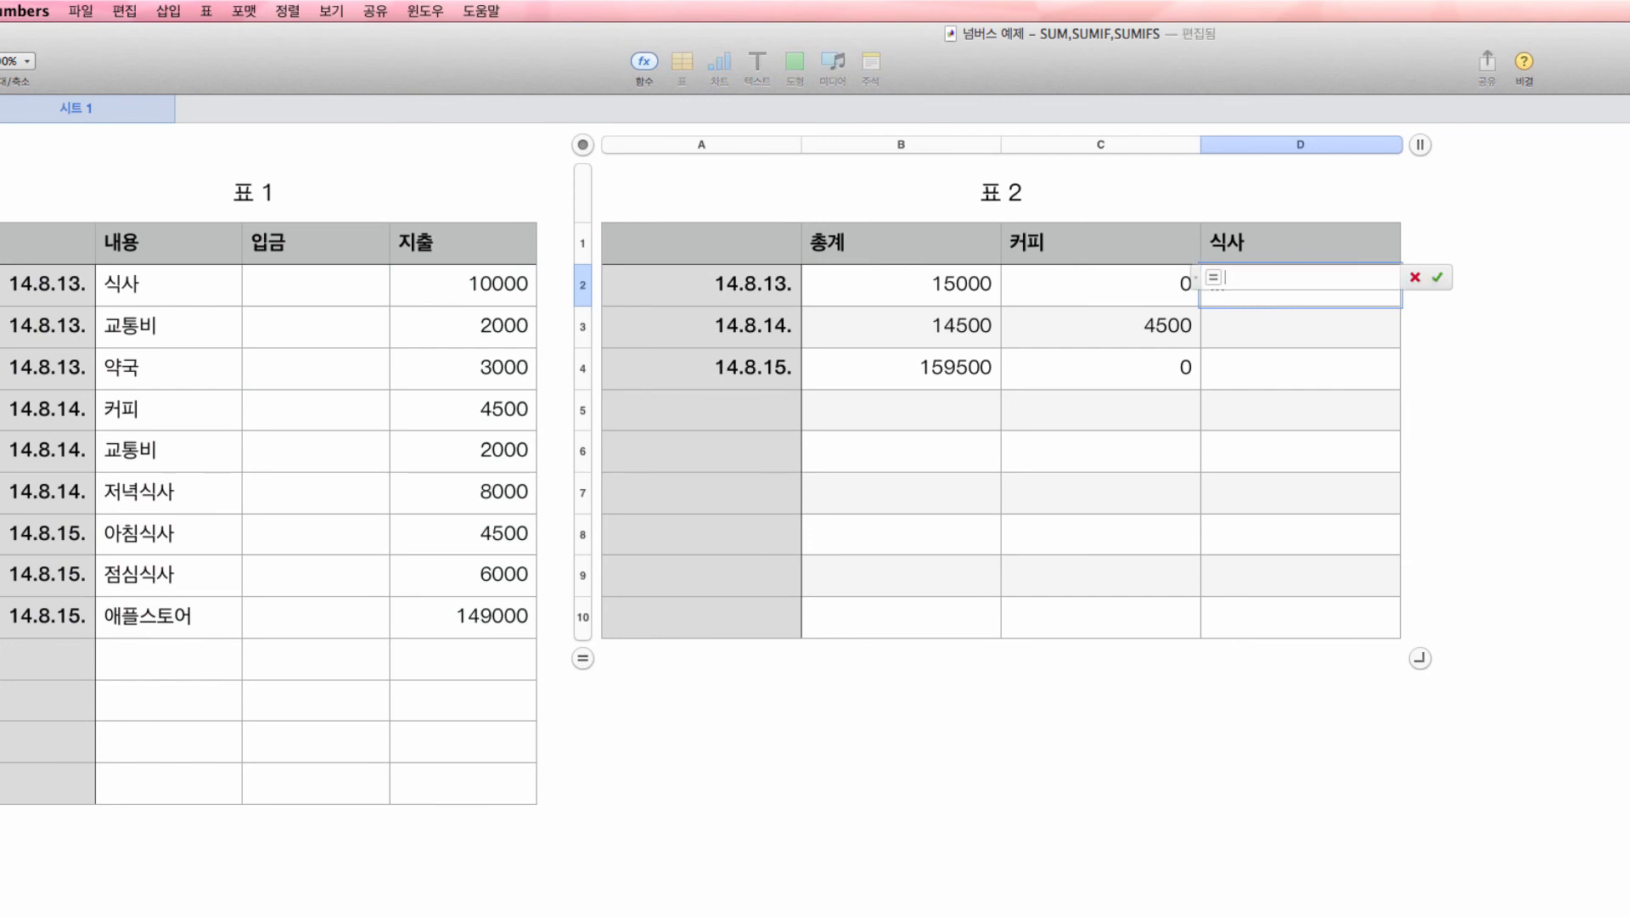
type("네")
key("BackSpace")
type("SUMIFS(")
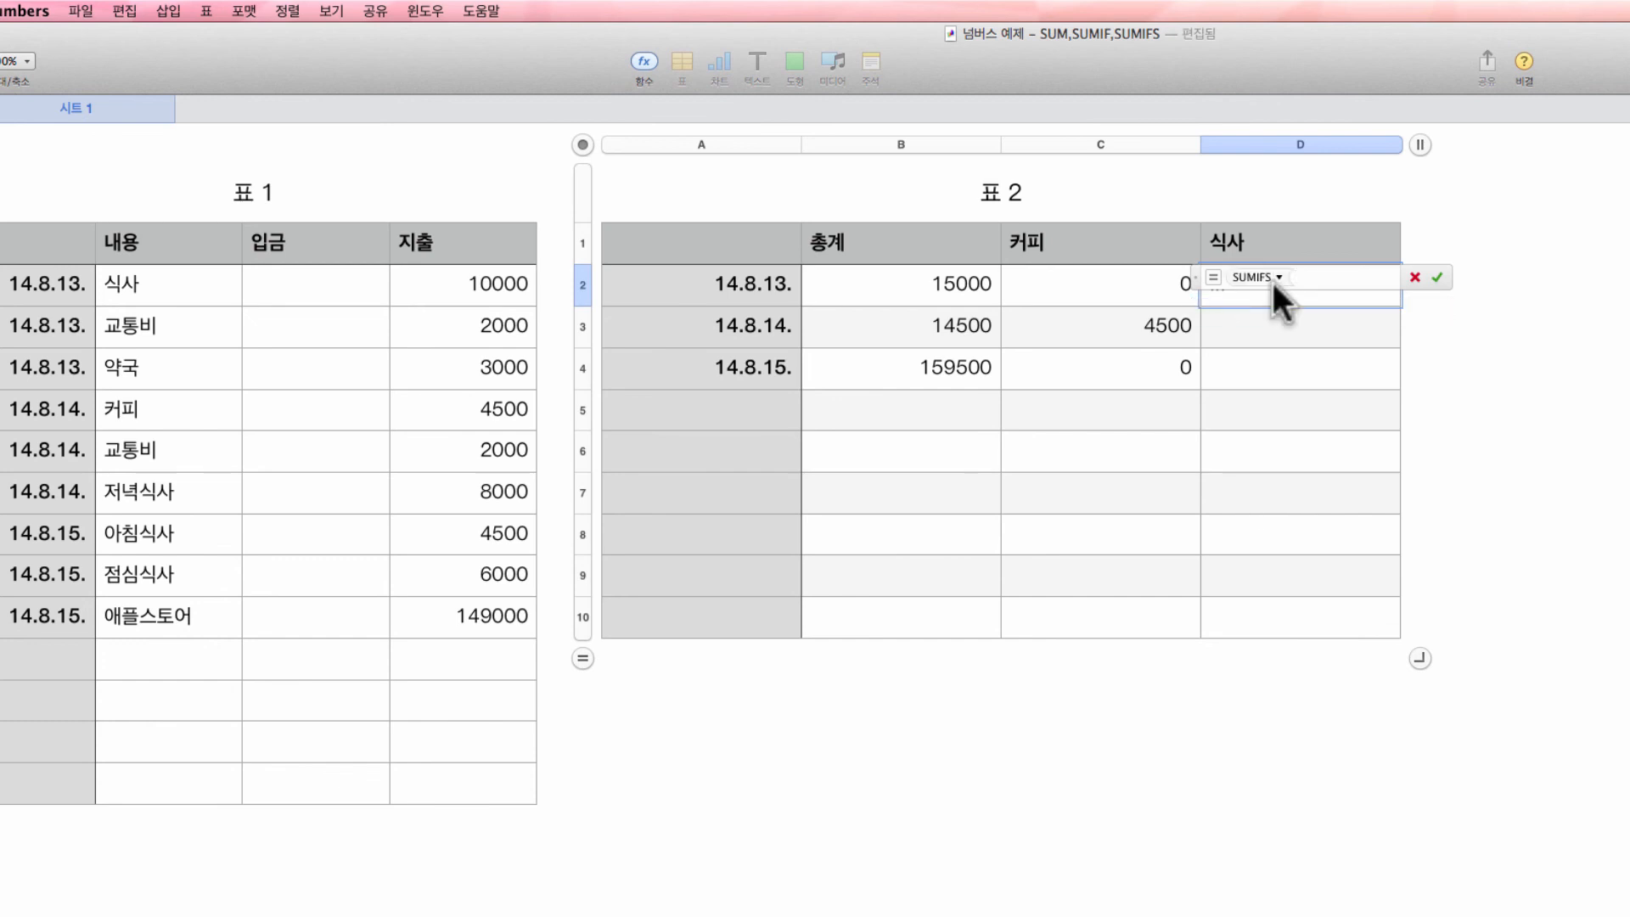
left_click(471, 293)
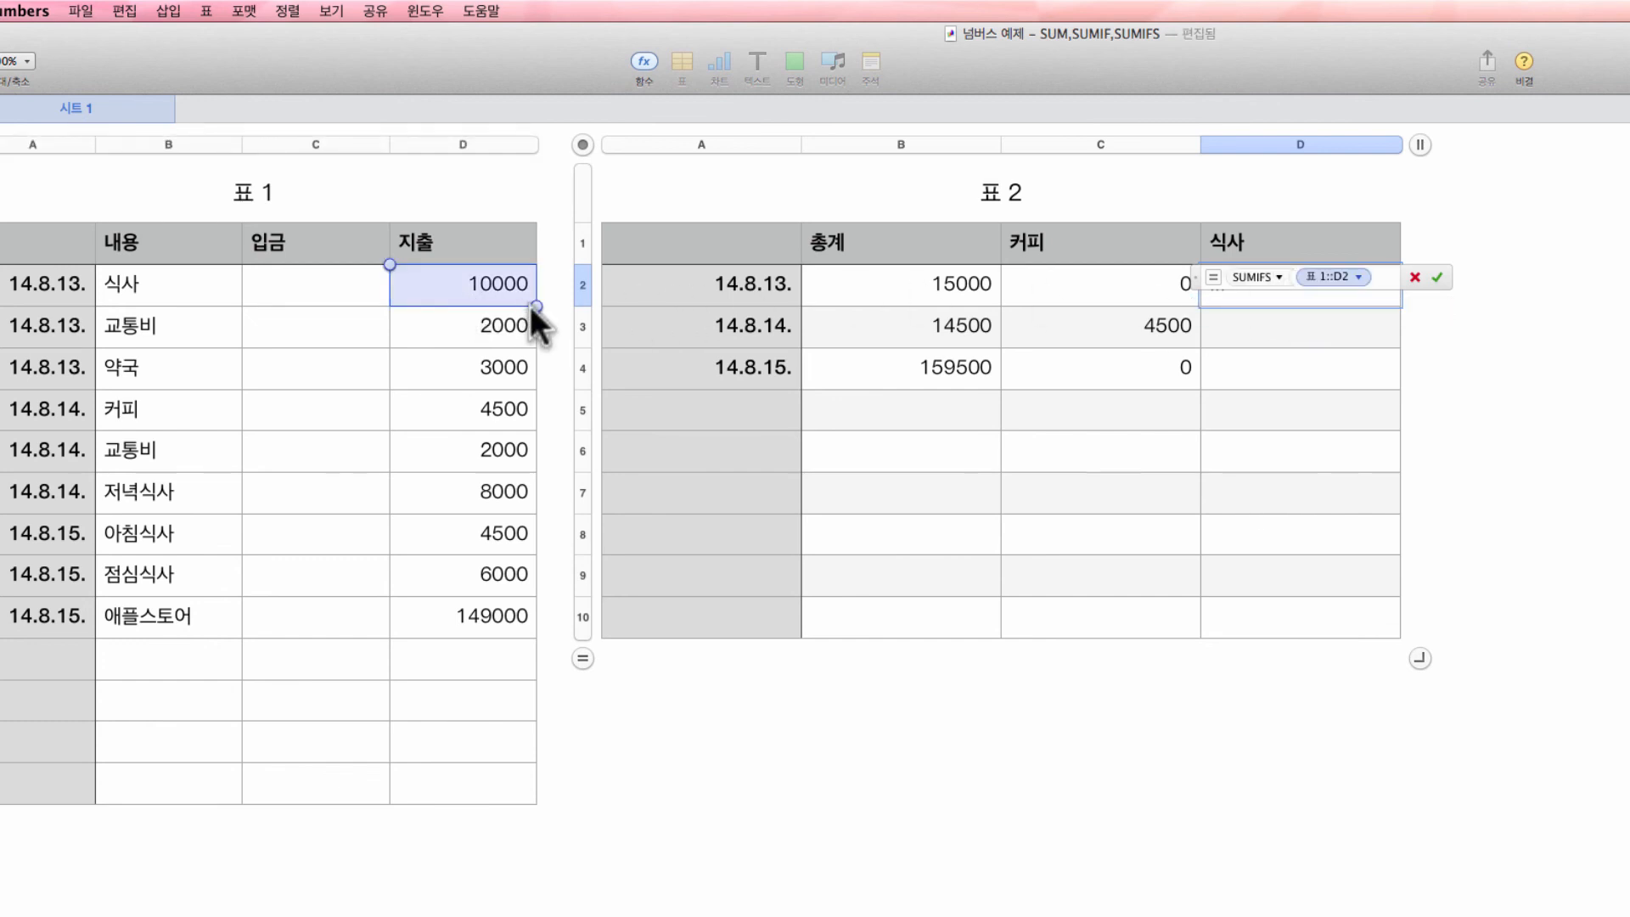
left_click_drag(529, 305, 528, 628)
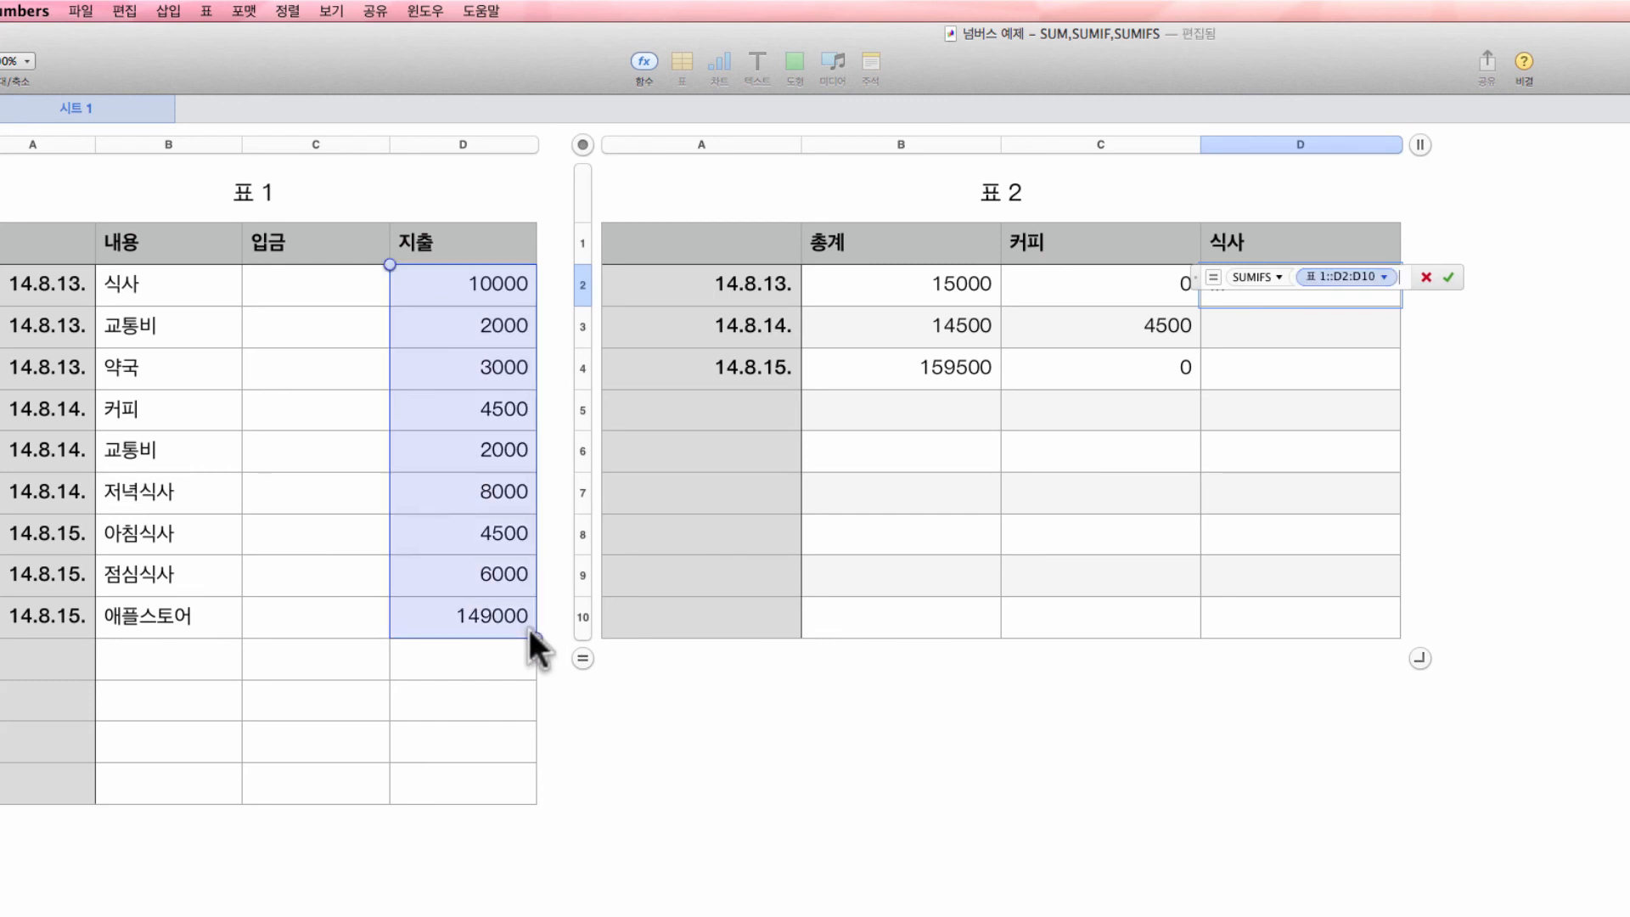
- Preserve the starting row and column of the sum range in D2's formula, making it $D$2:D10
left_click(1383, 277)
left_click(1283, 349)
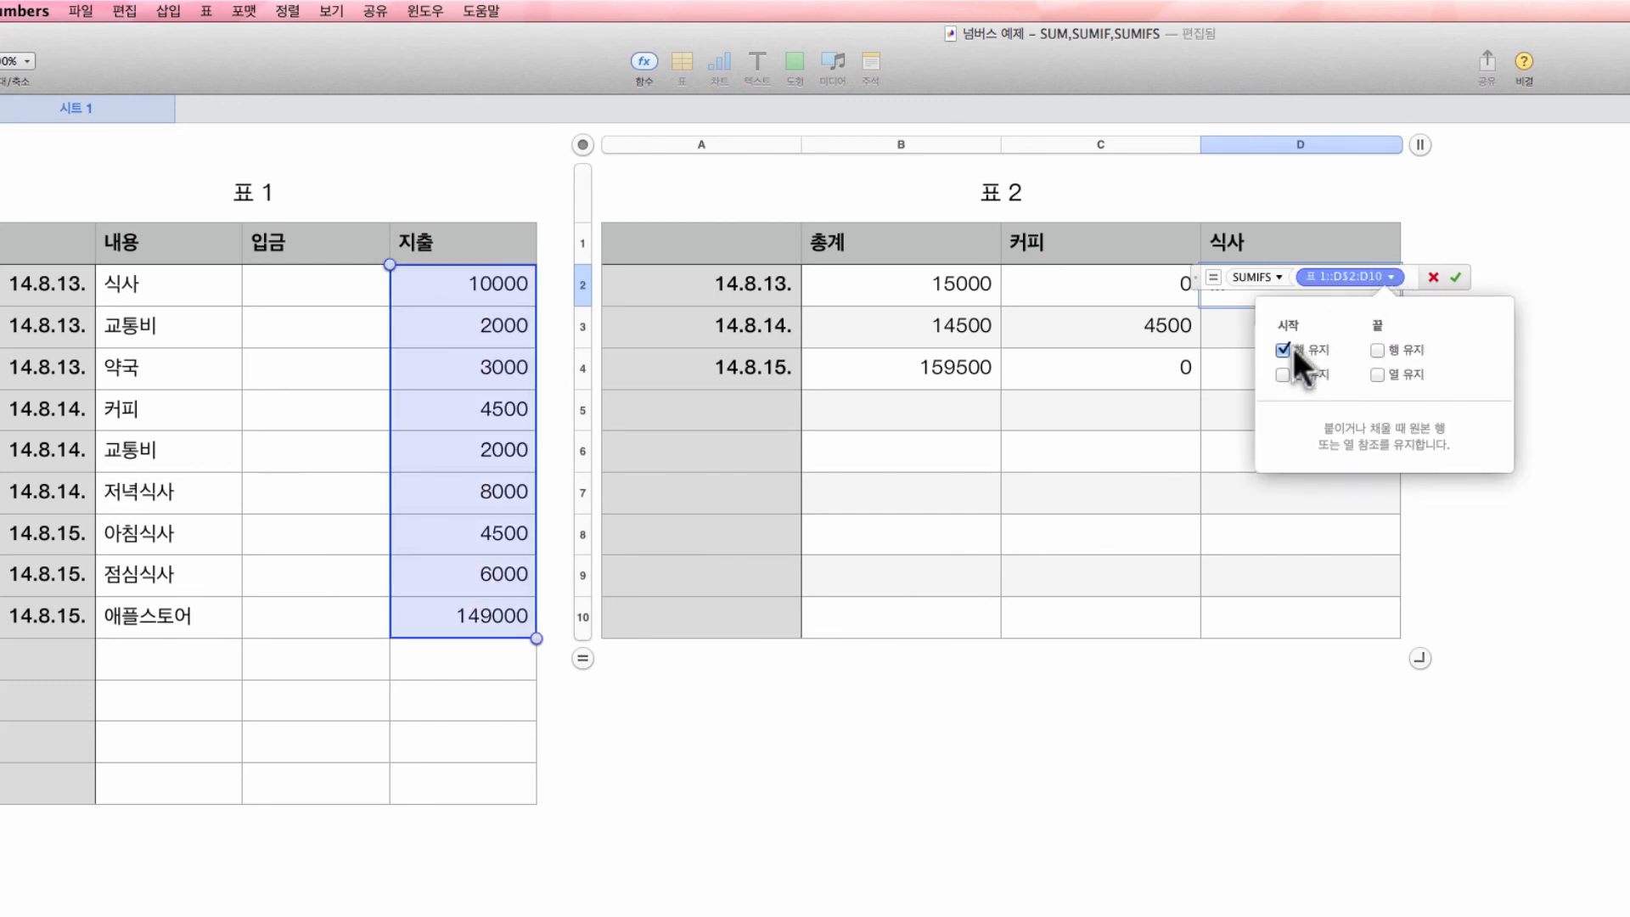
left_click(1283, 374)
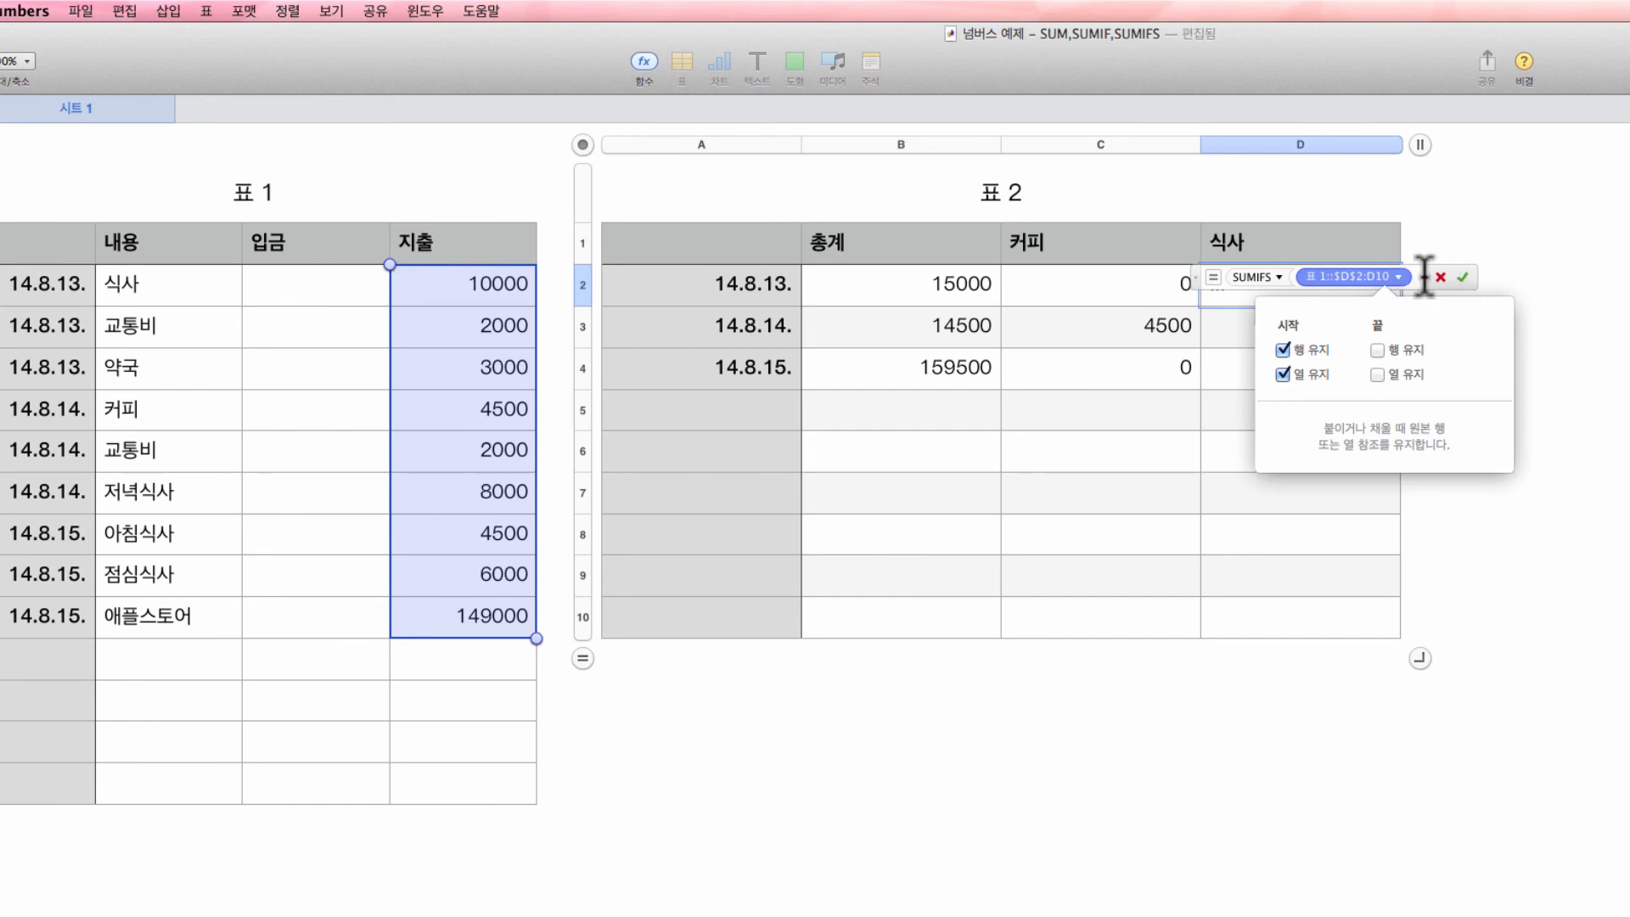
left_click(1422, 276)
left_click(1422, 276)
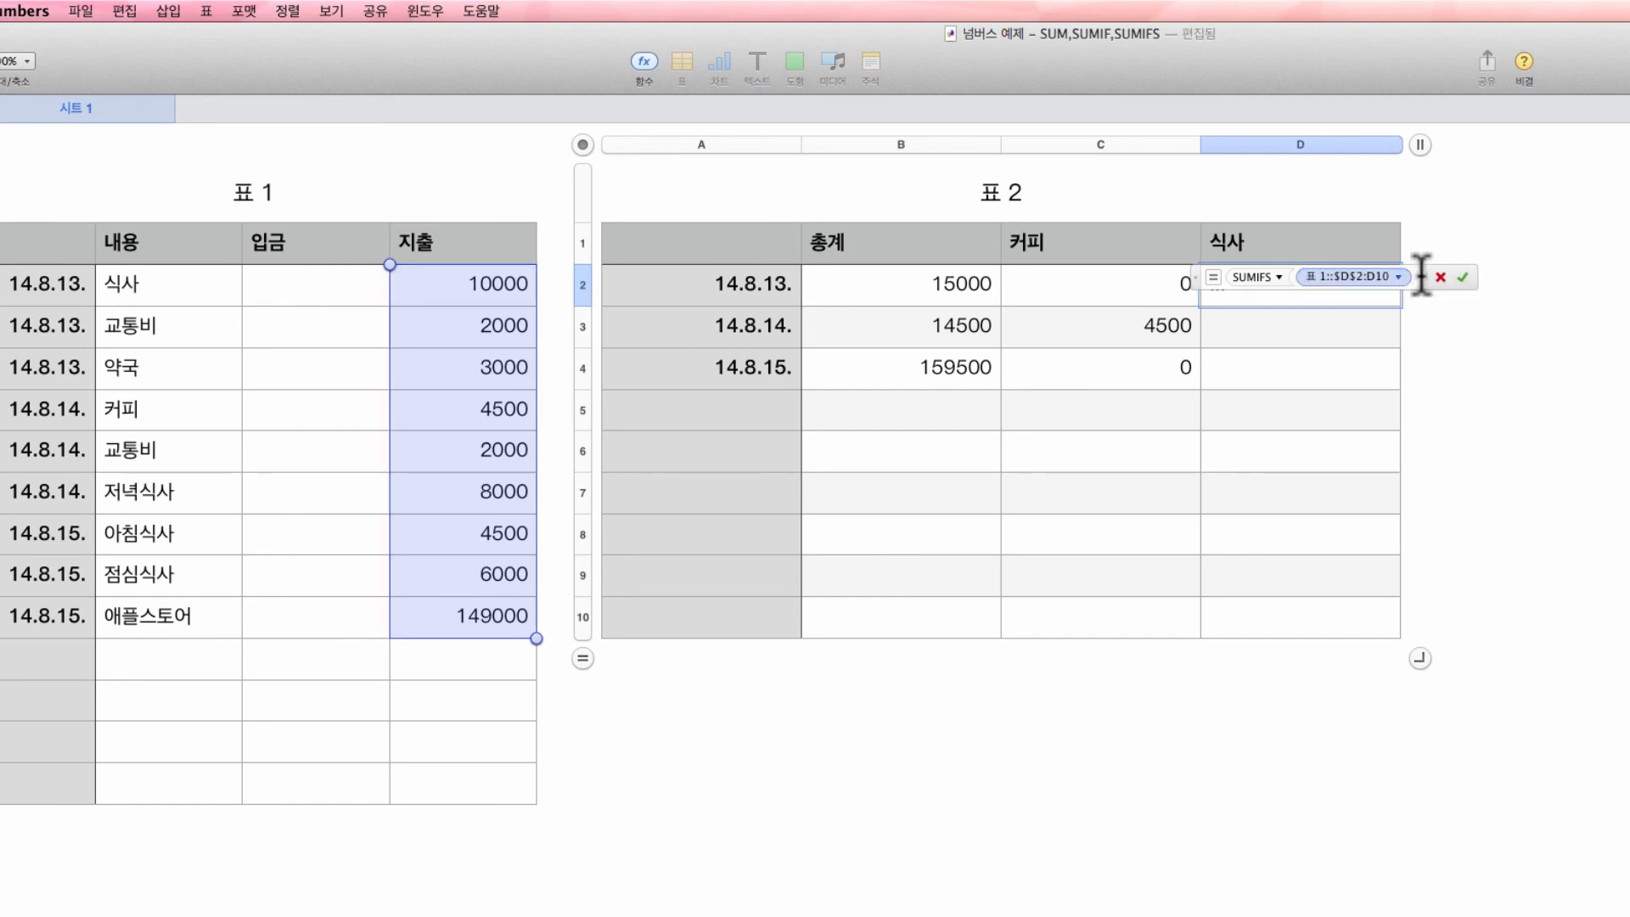
- Add the date condition to D2's SUMIFS formula, testing 표 1's A2:A10 against "="&A2 from 표 2
type(",")
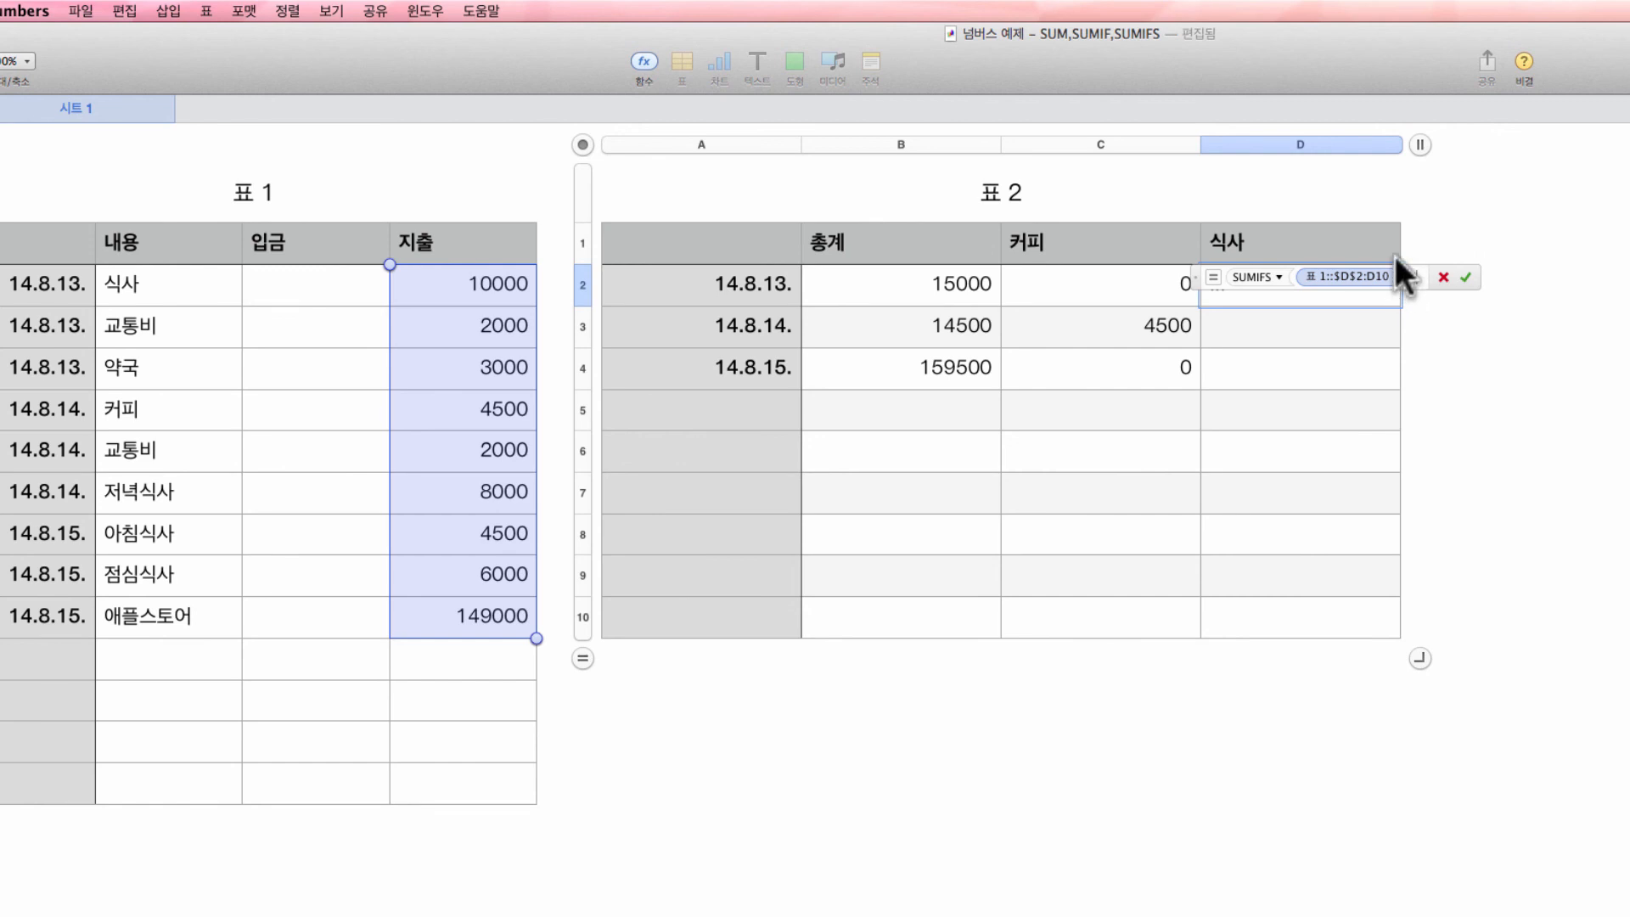
left_click(47, 288)
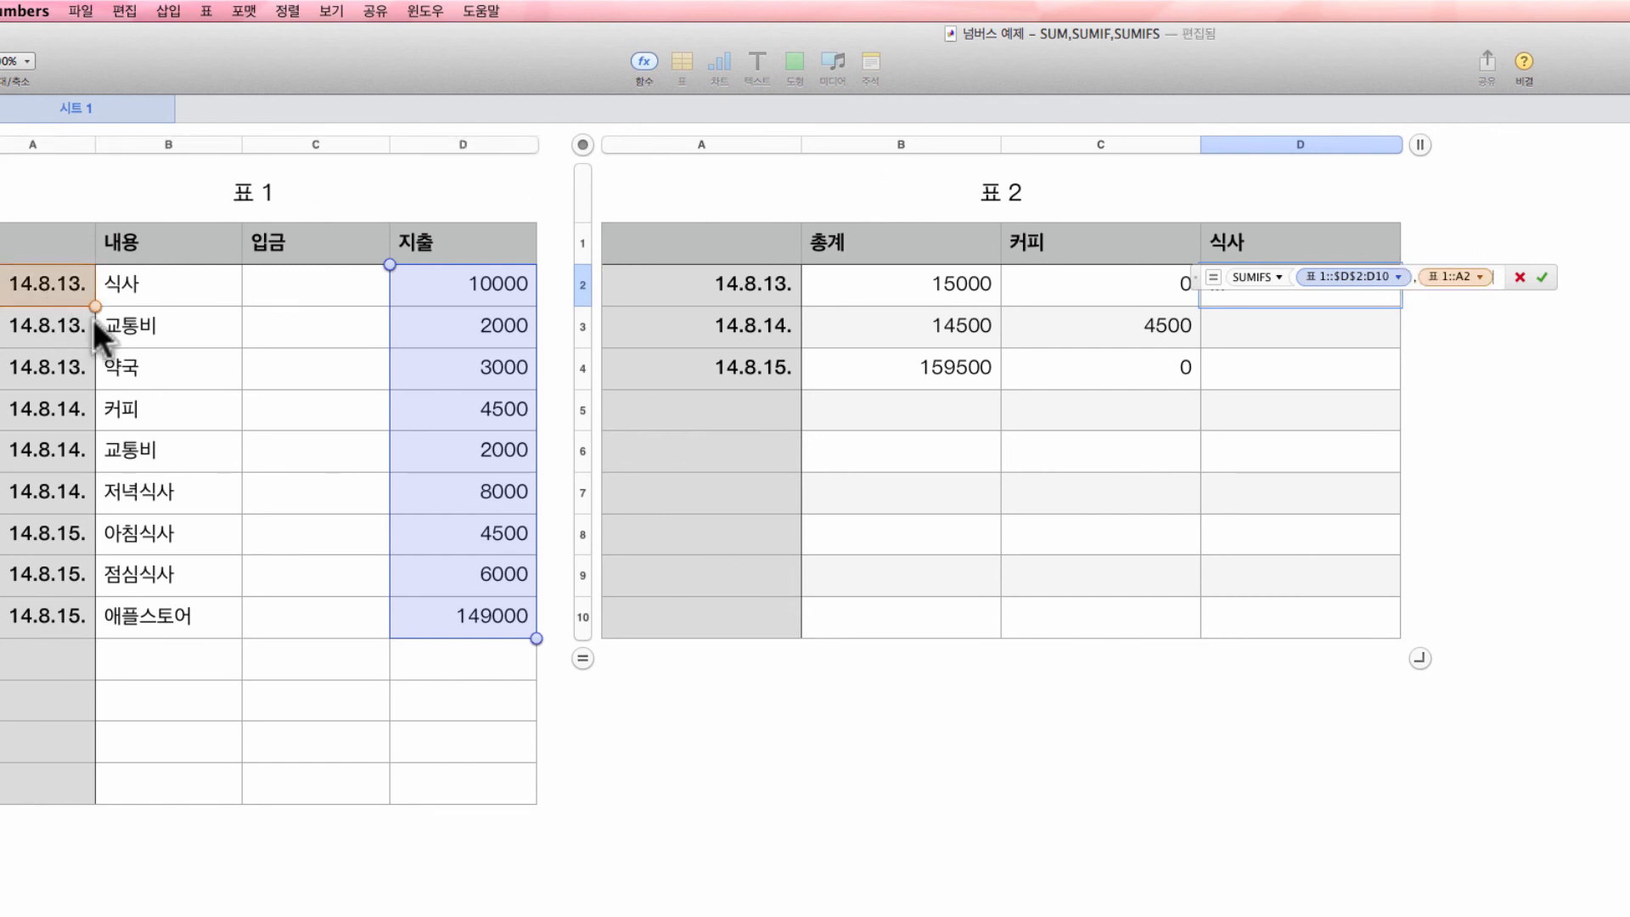
left_click_drag(93, 304, 95, 623)
type(",")
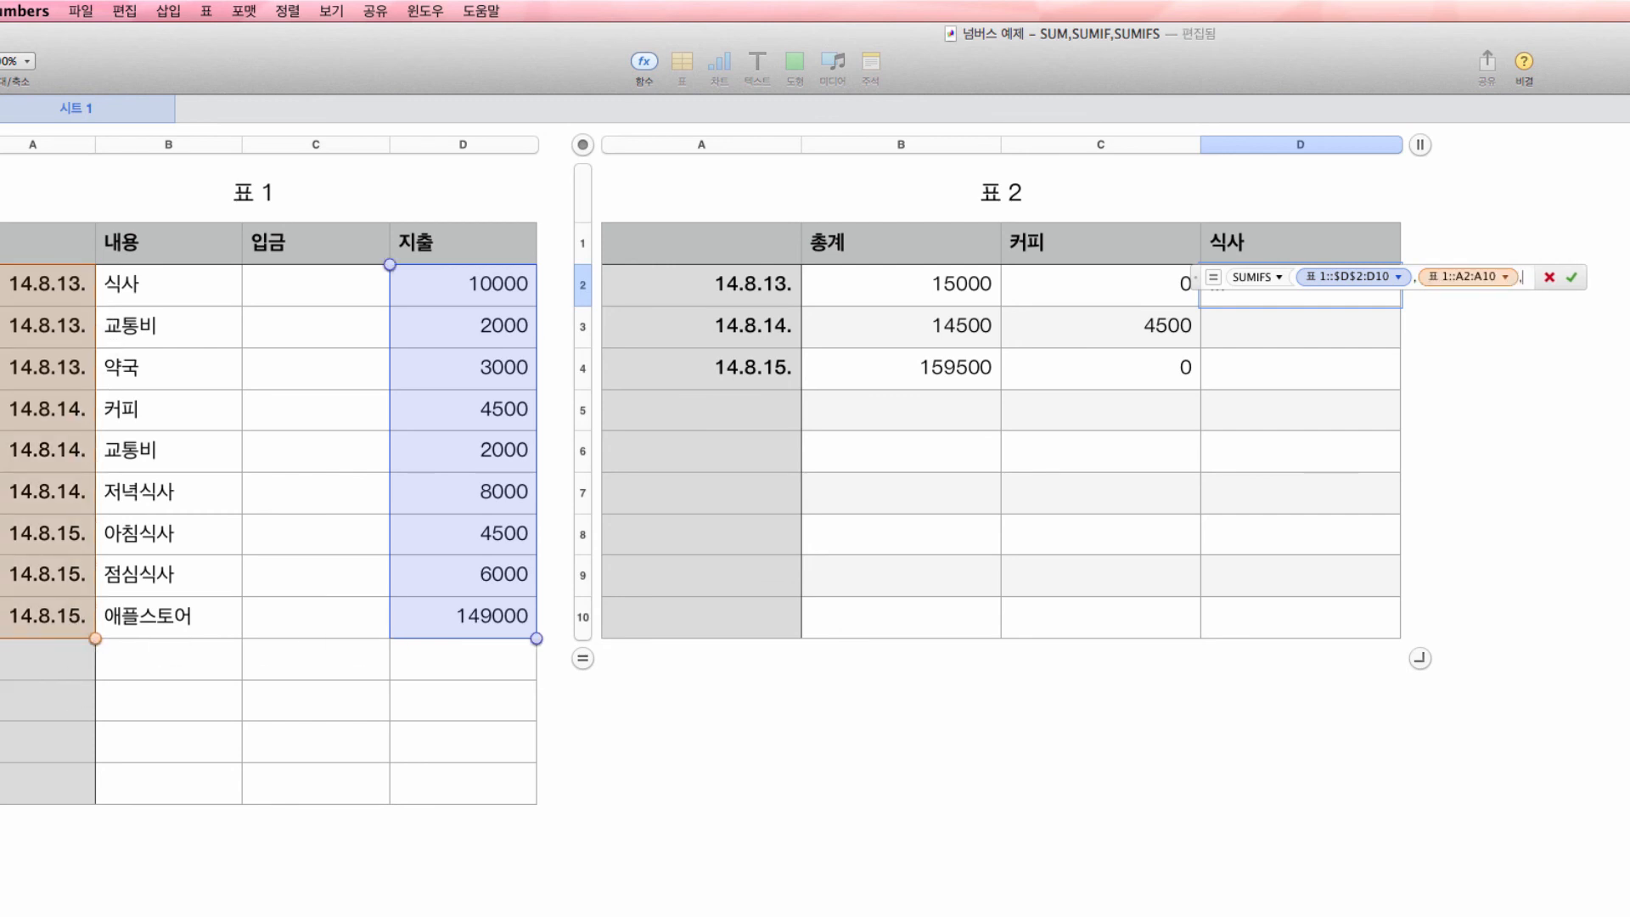
type("\"=\"&")
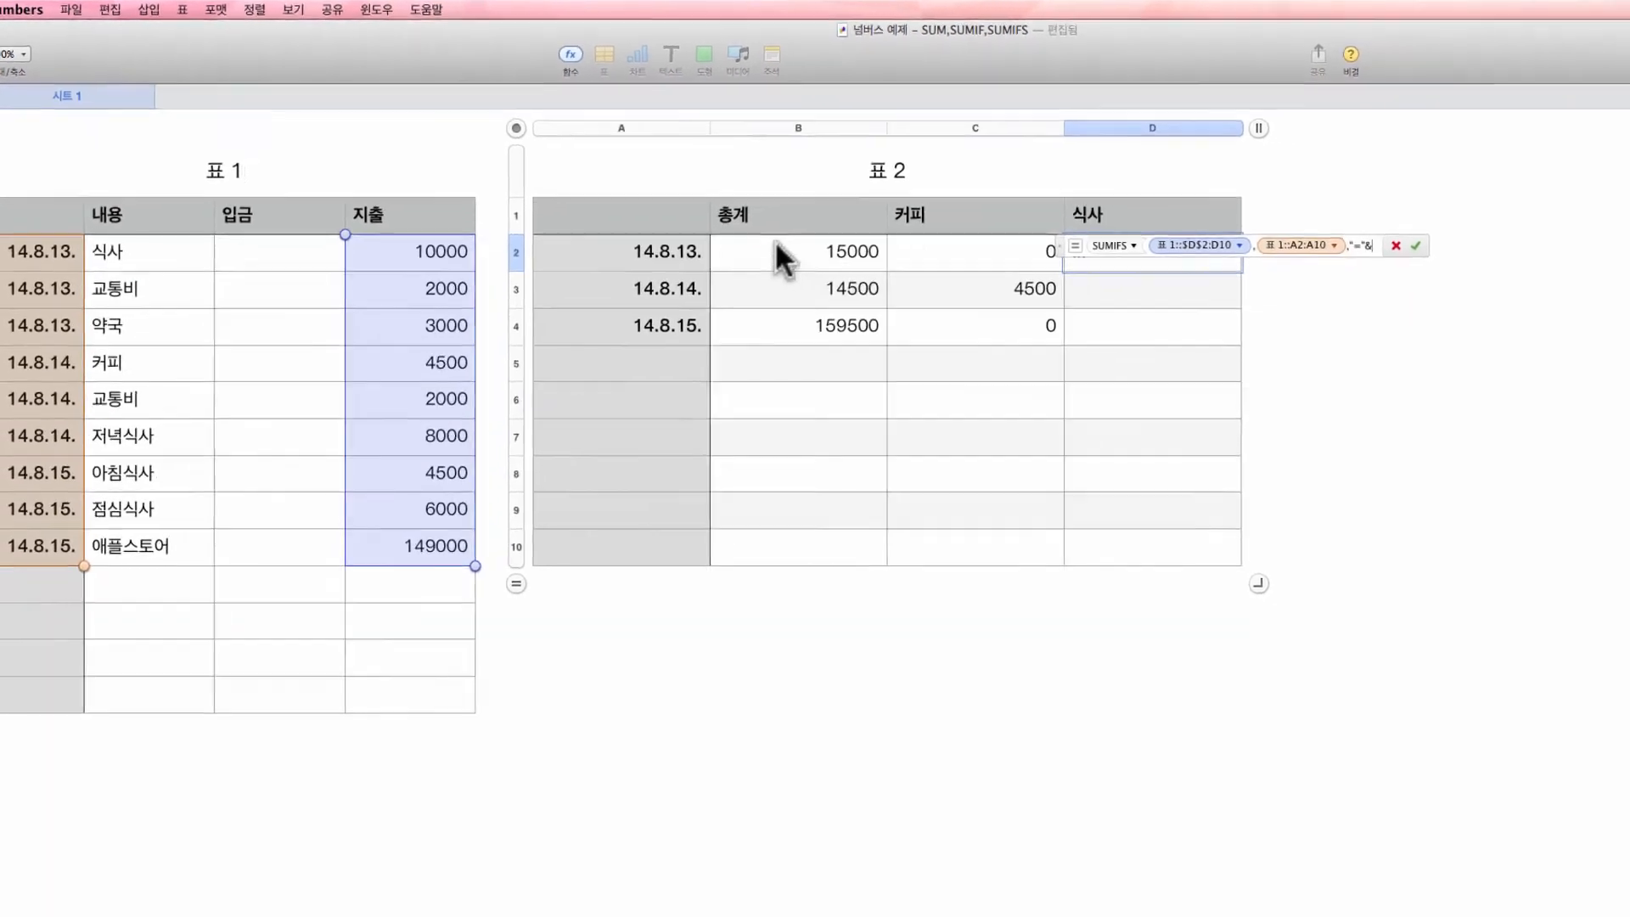
left_click(620, 237)
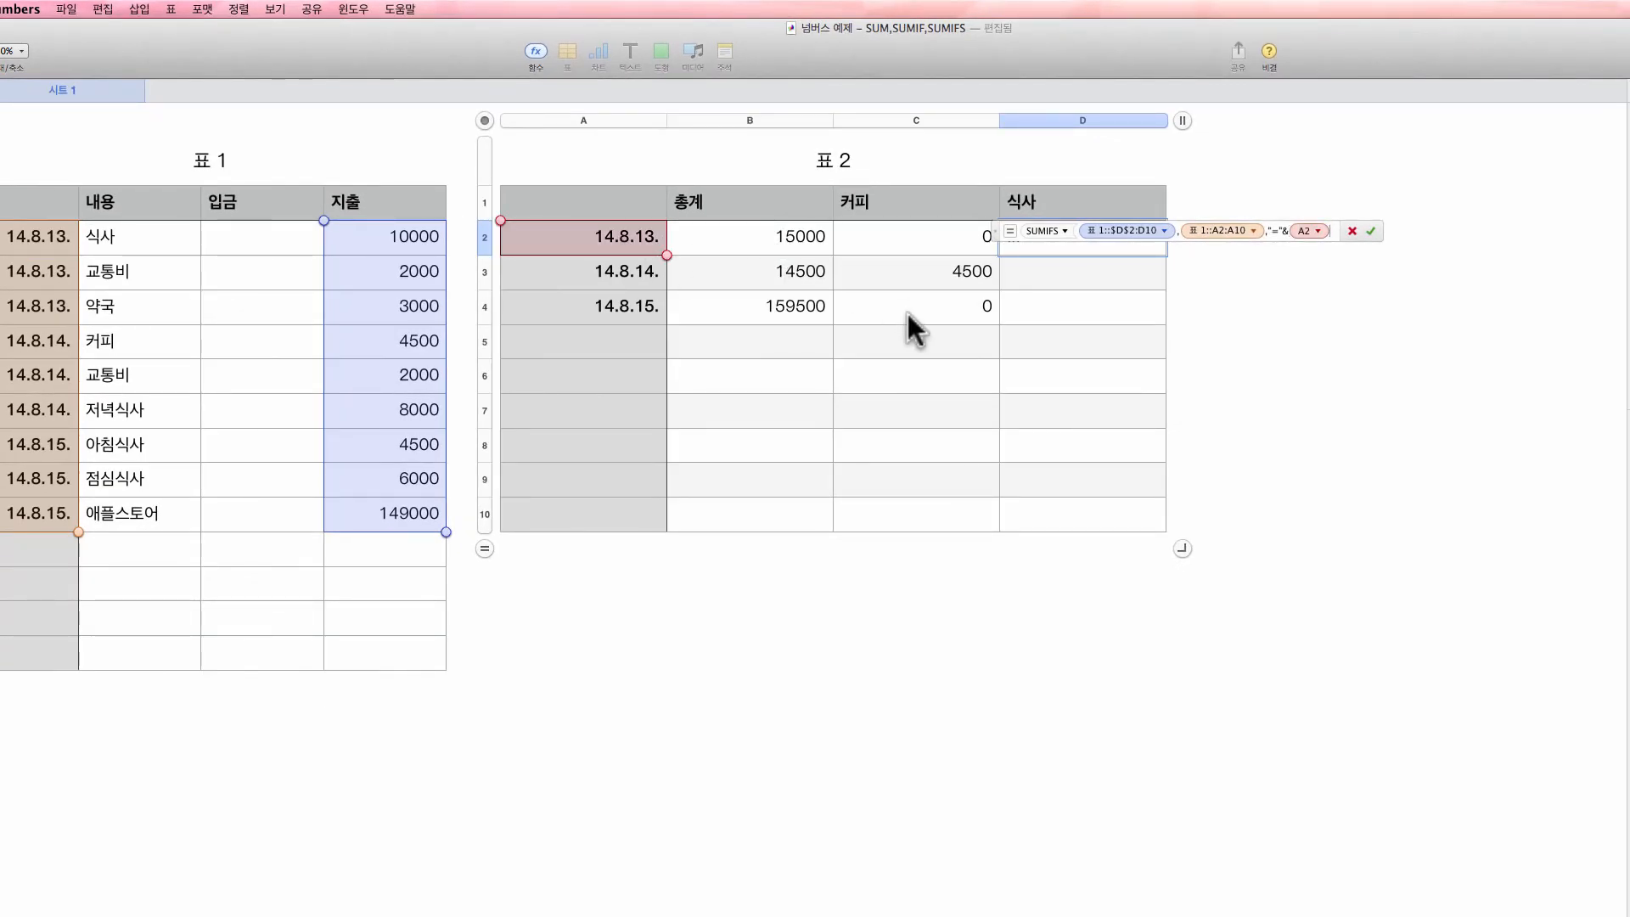
- Preserve the starting row and column of D2's date range as $A$2:A10, and only the column of the date condition as $A2
left_click(1253, 229)
left_click(1187, 291)
left_click(1199, 311)
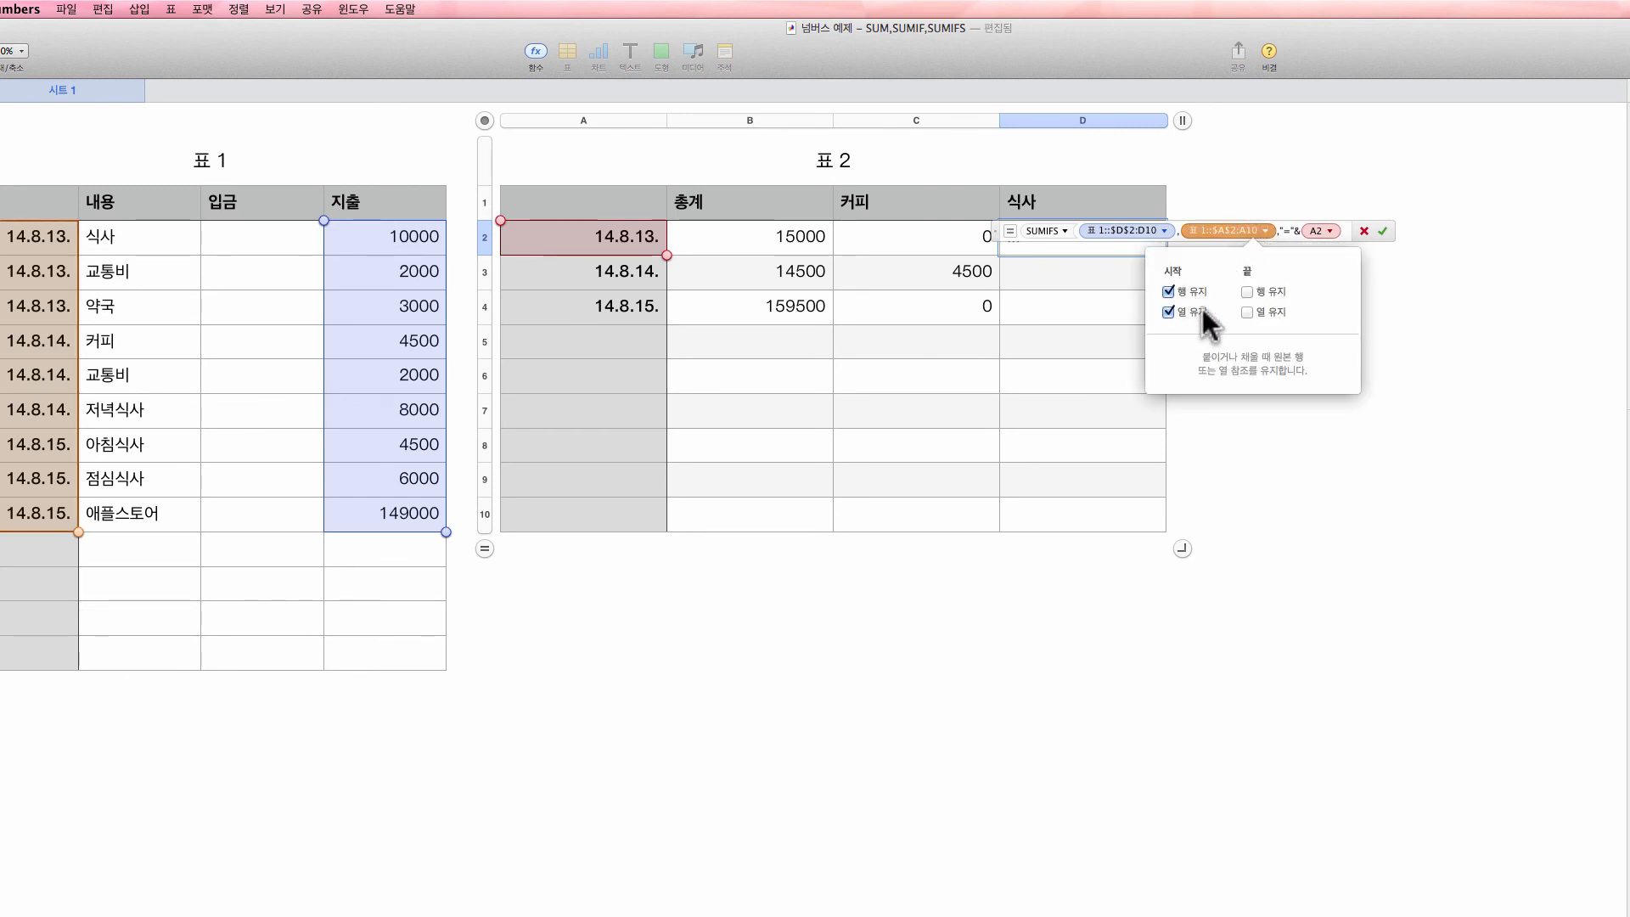
left_click(1333, 230)
left_click(1332, 230)
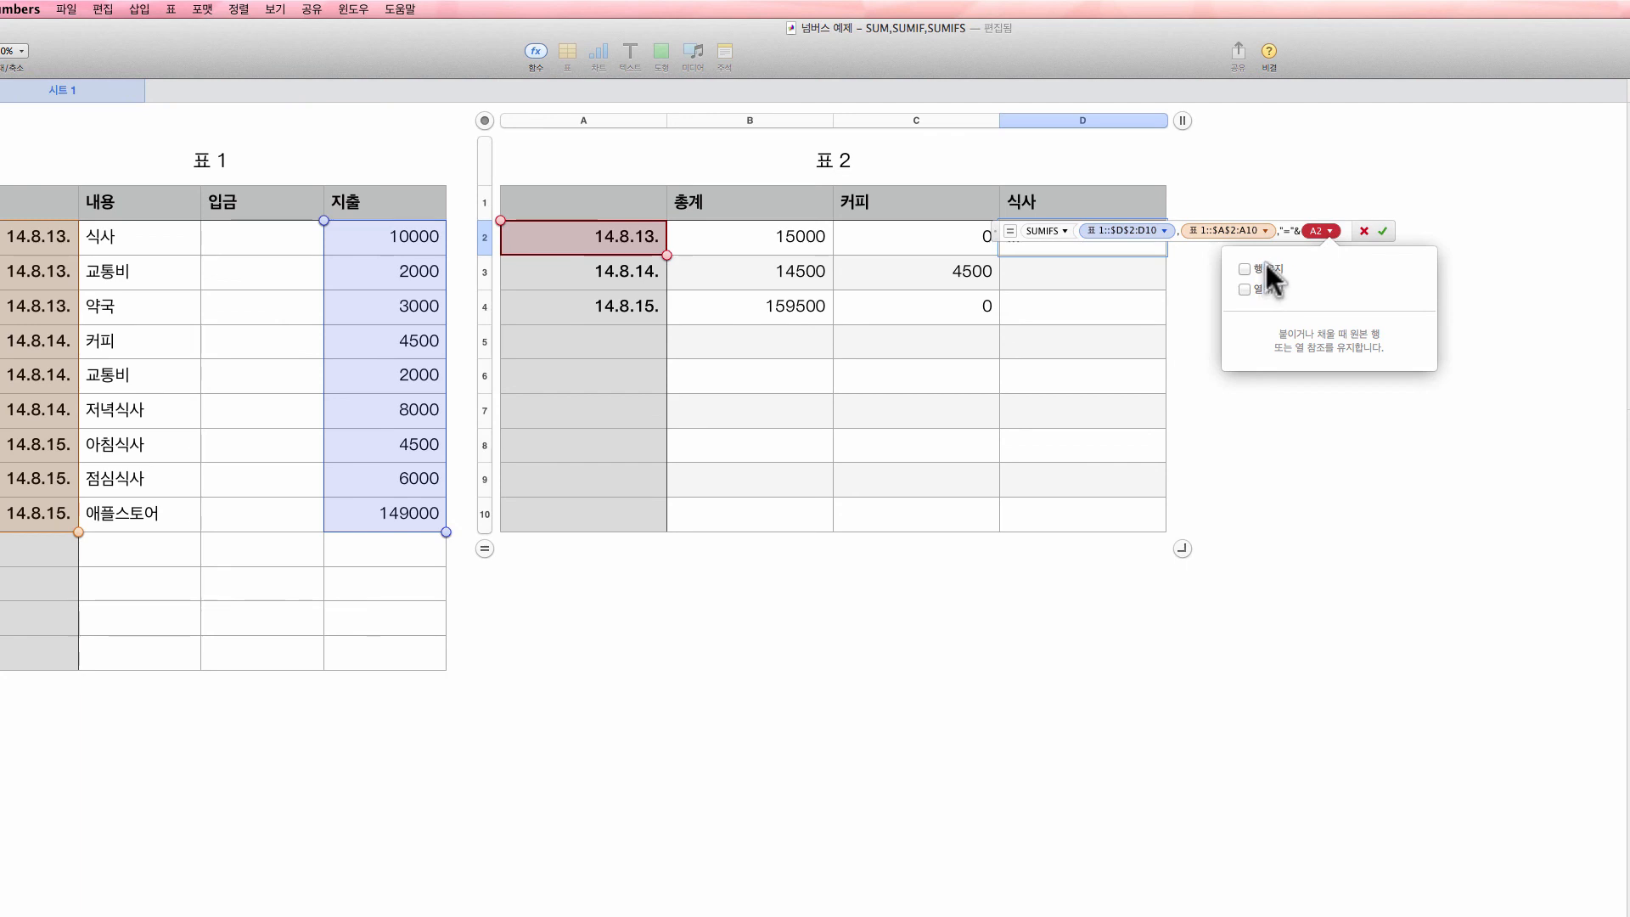
left_click(1264, 288)
left_click(1352, 228)
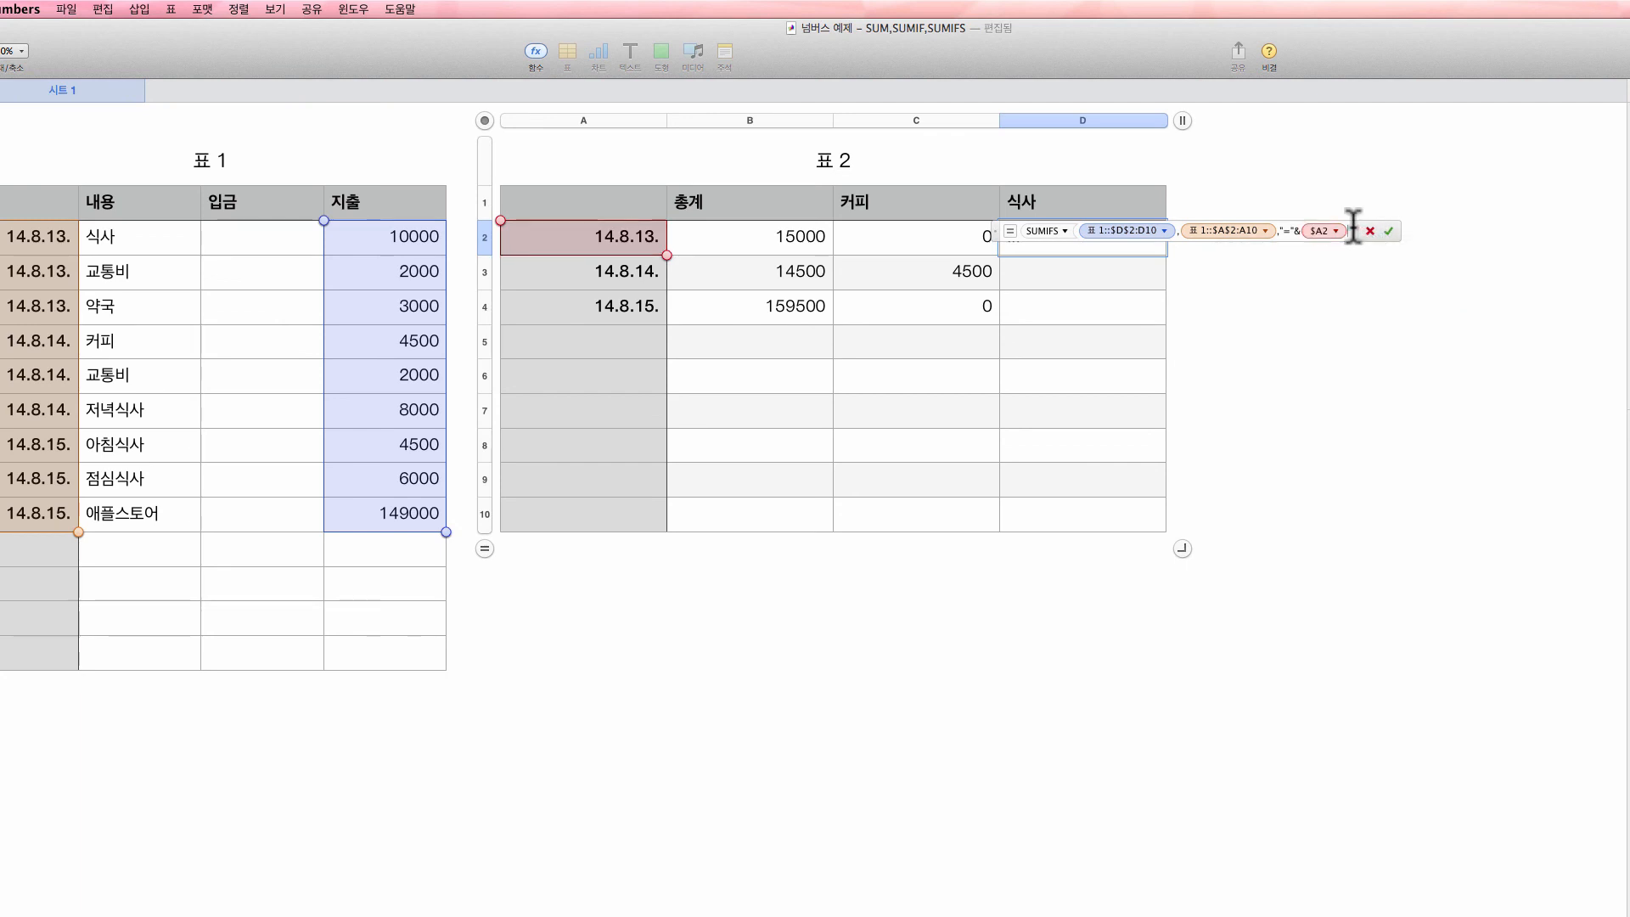
- Add 표 1's 내용 cells B2:B10 as D2's second condition range, preserving its starting row and column as $B$2:B10
type(",")
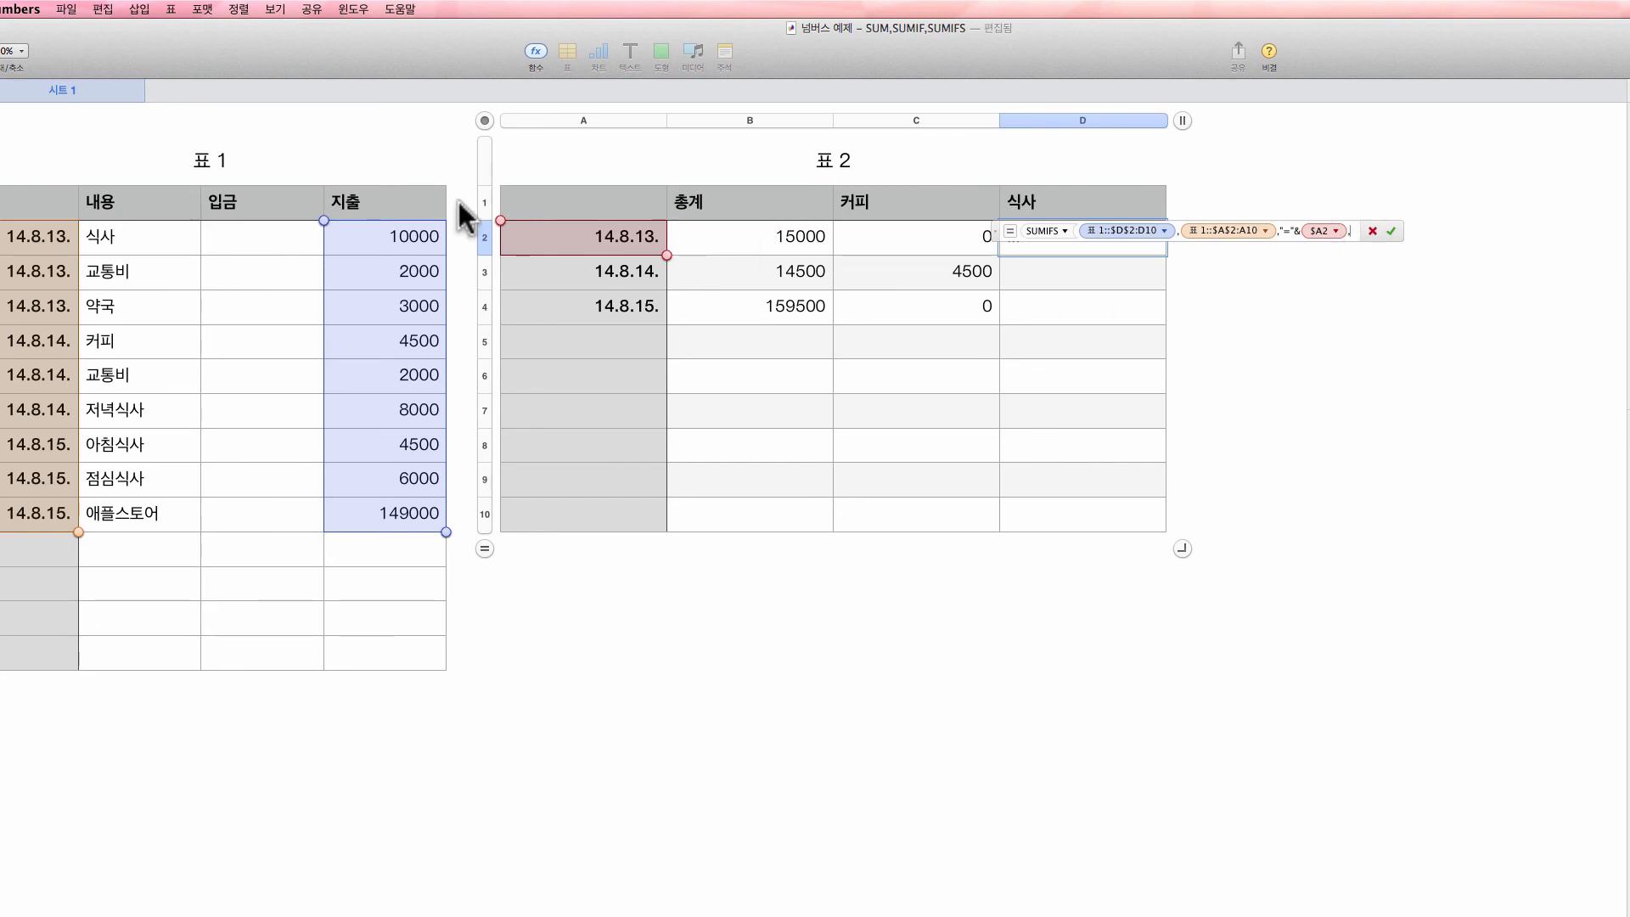
left_click(161, 238)
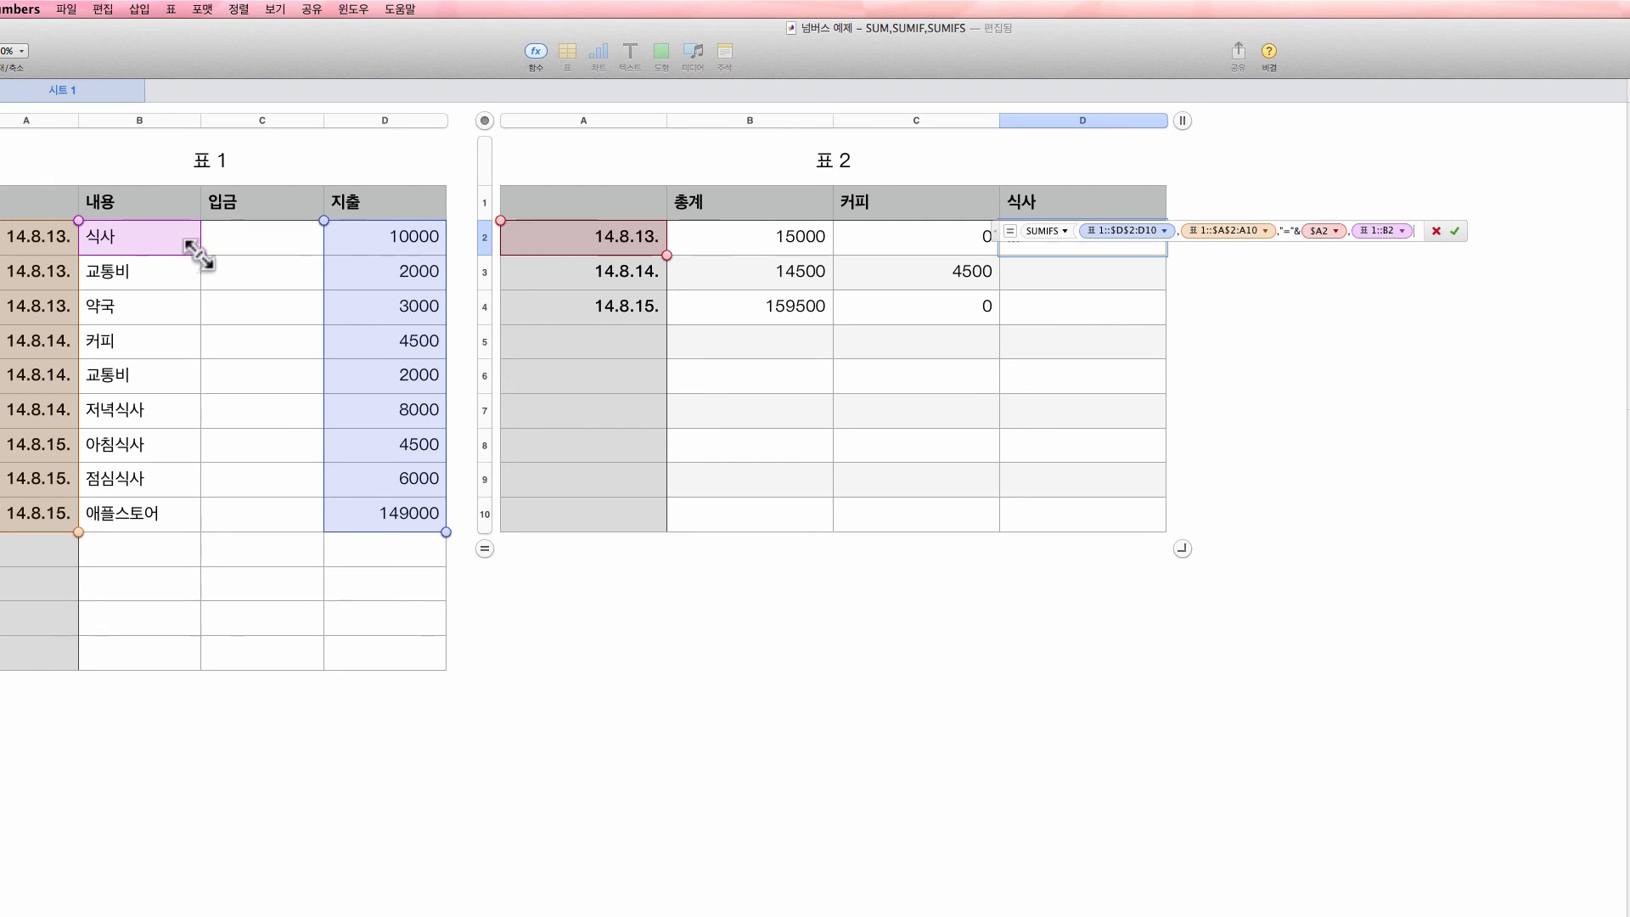
left_click_drag(200, 255, 189, 538)
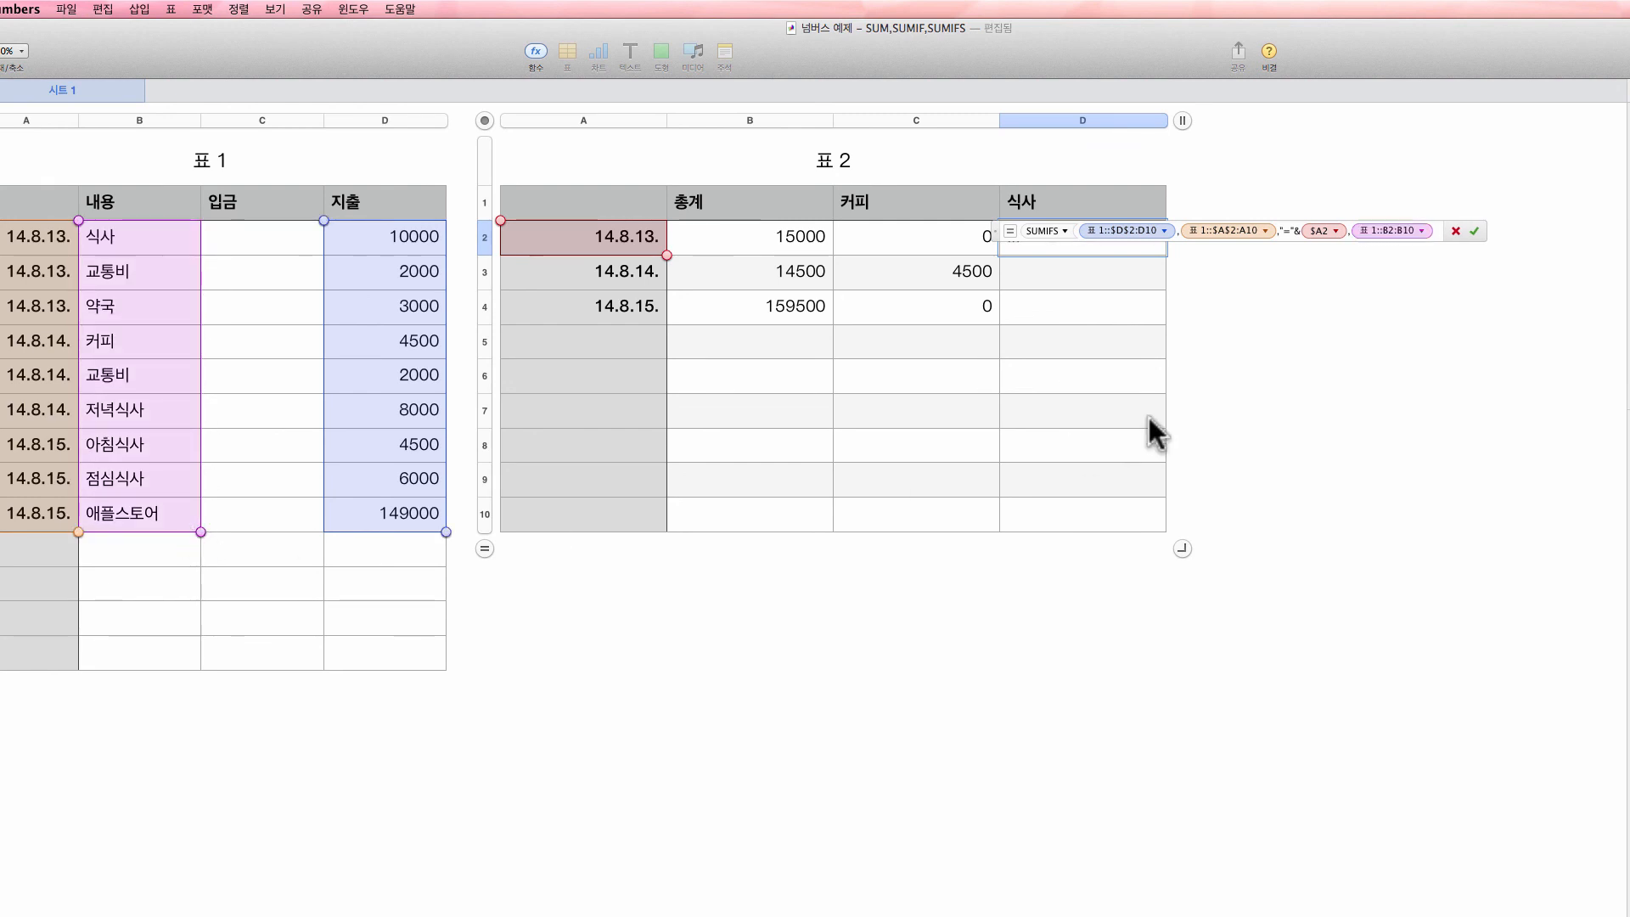
left_click(1440, 231)
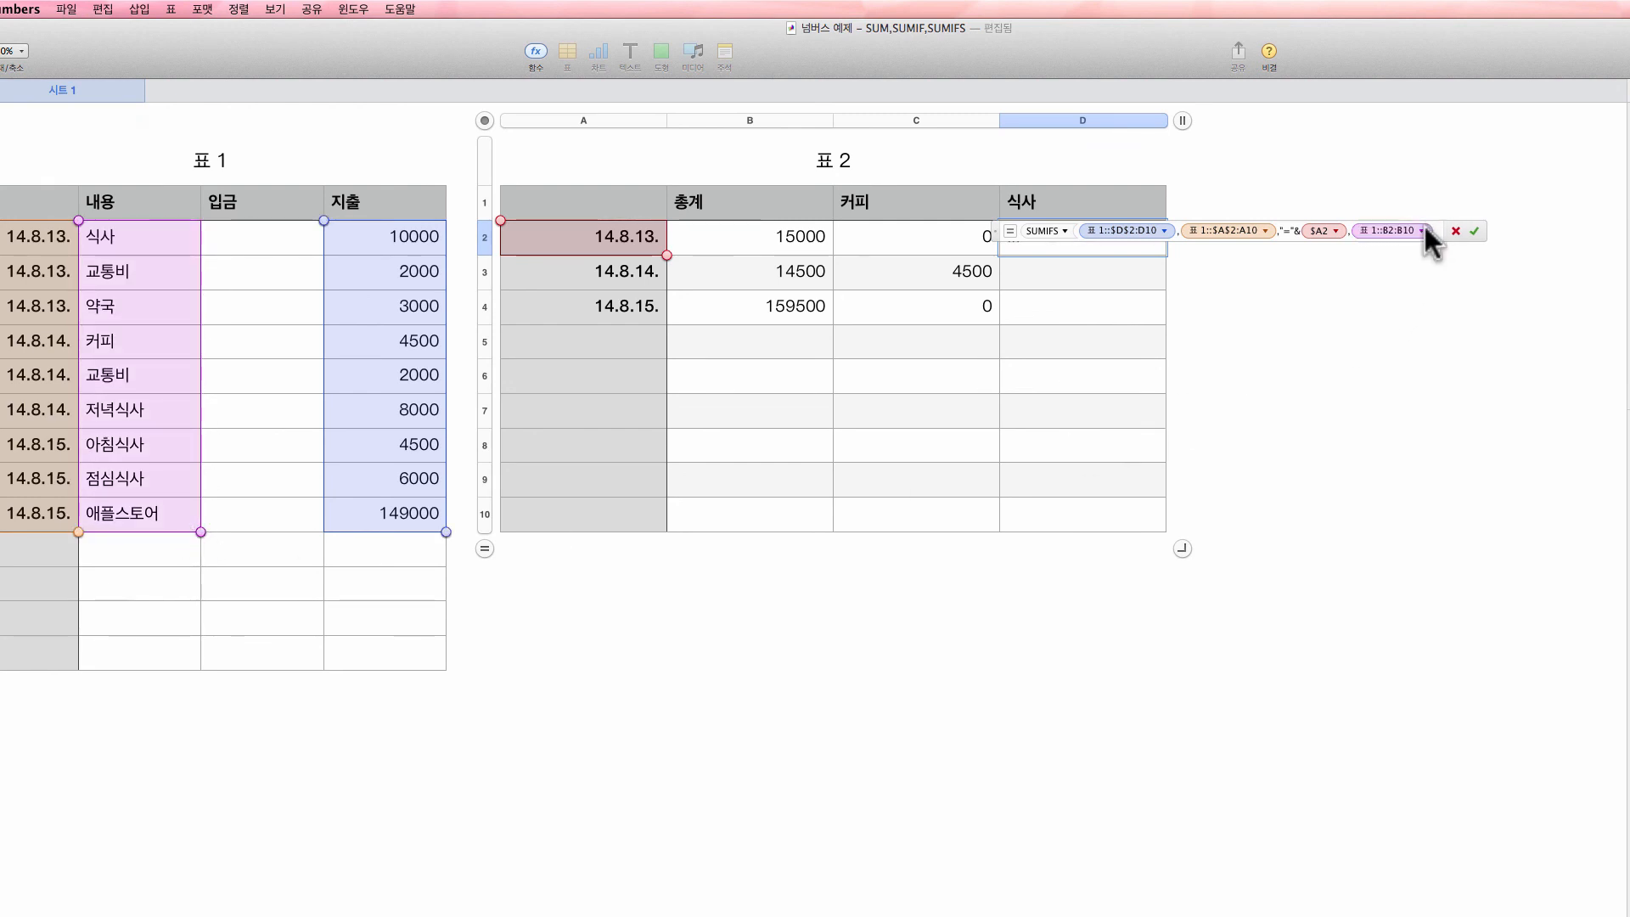
left_click(1422, 230)
left_click(1359, 293)
left_click(1337, 312)
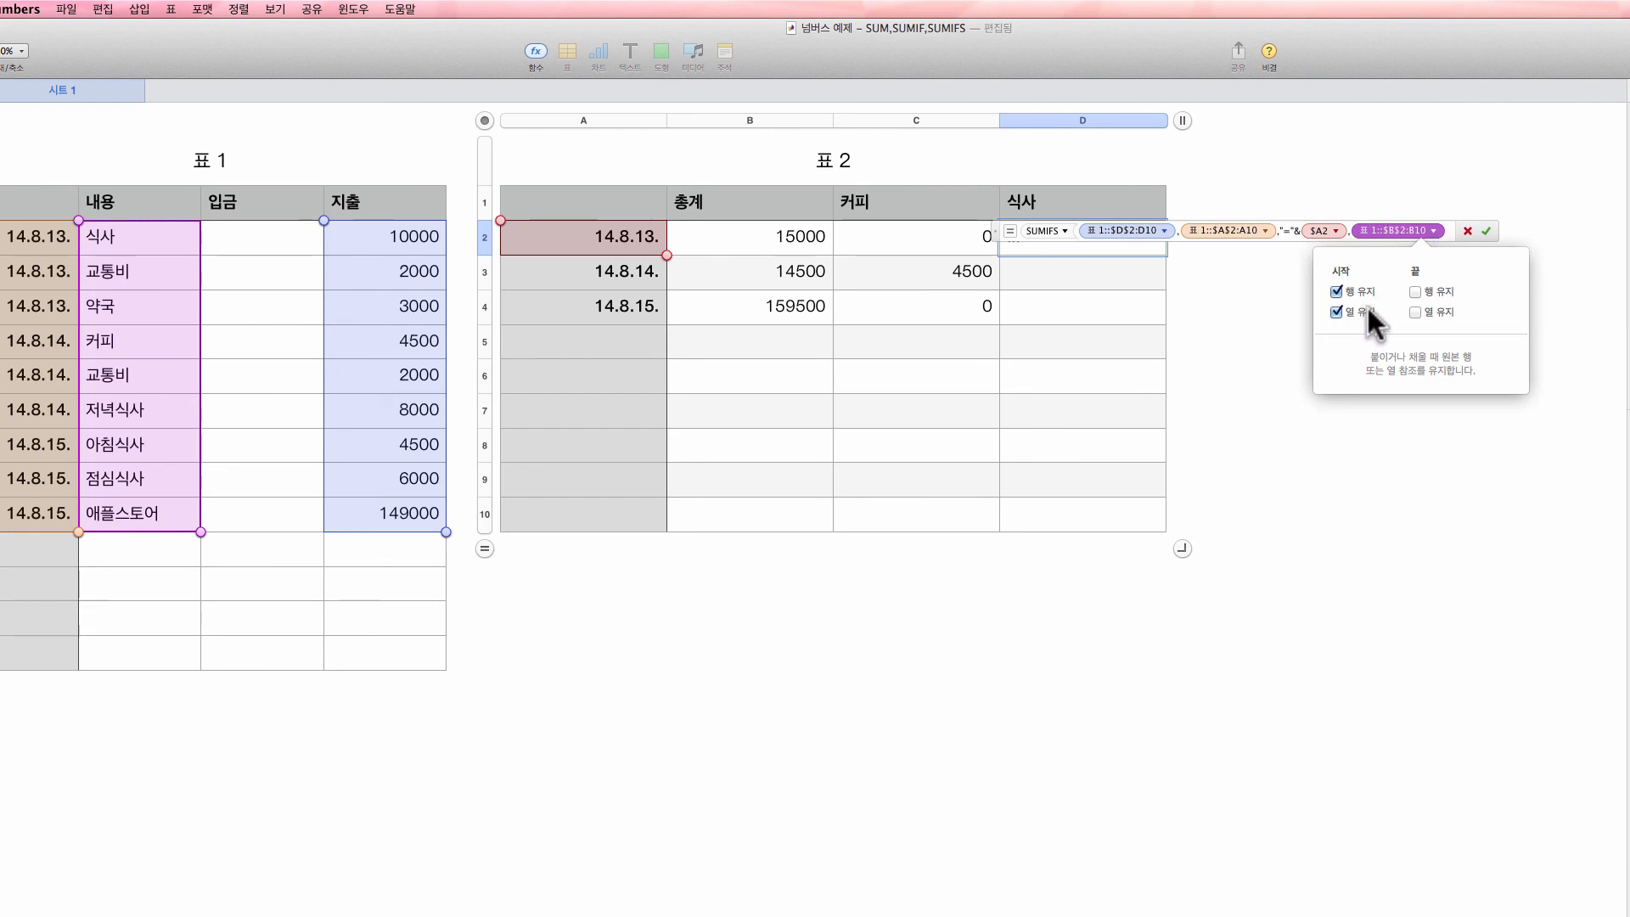
- Test the 내용 range in D2's formula against "="&D1, the 식사 header of 표 2
left_click(1445, 231)
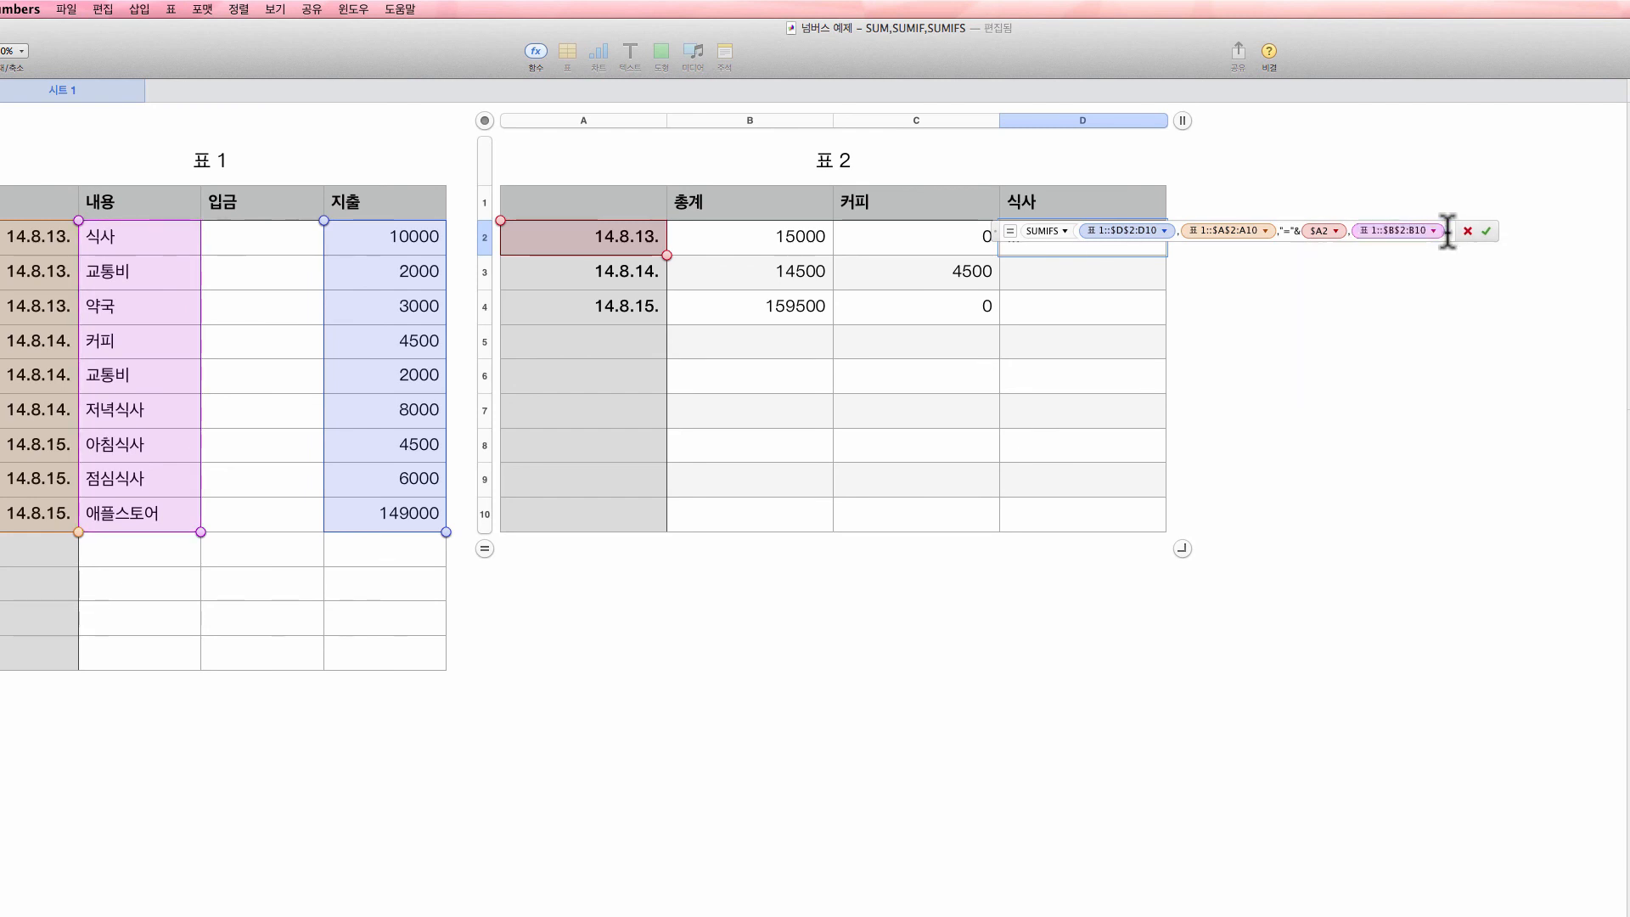
type(",\"=\"&")
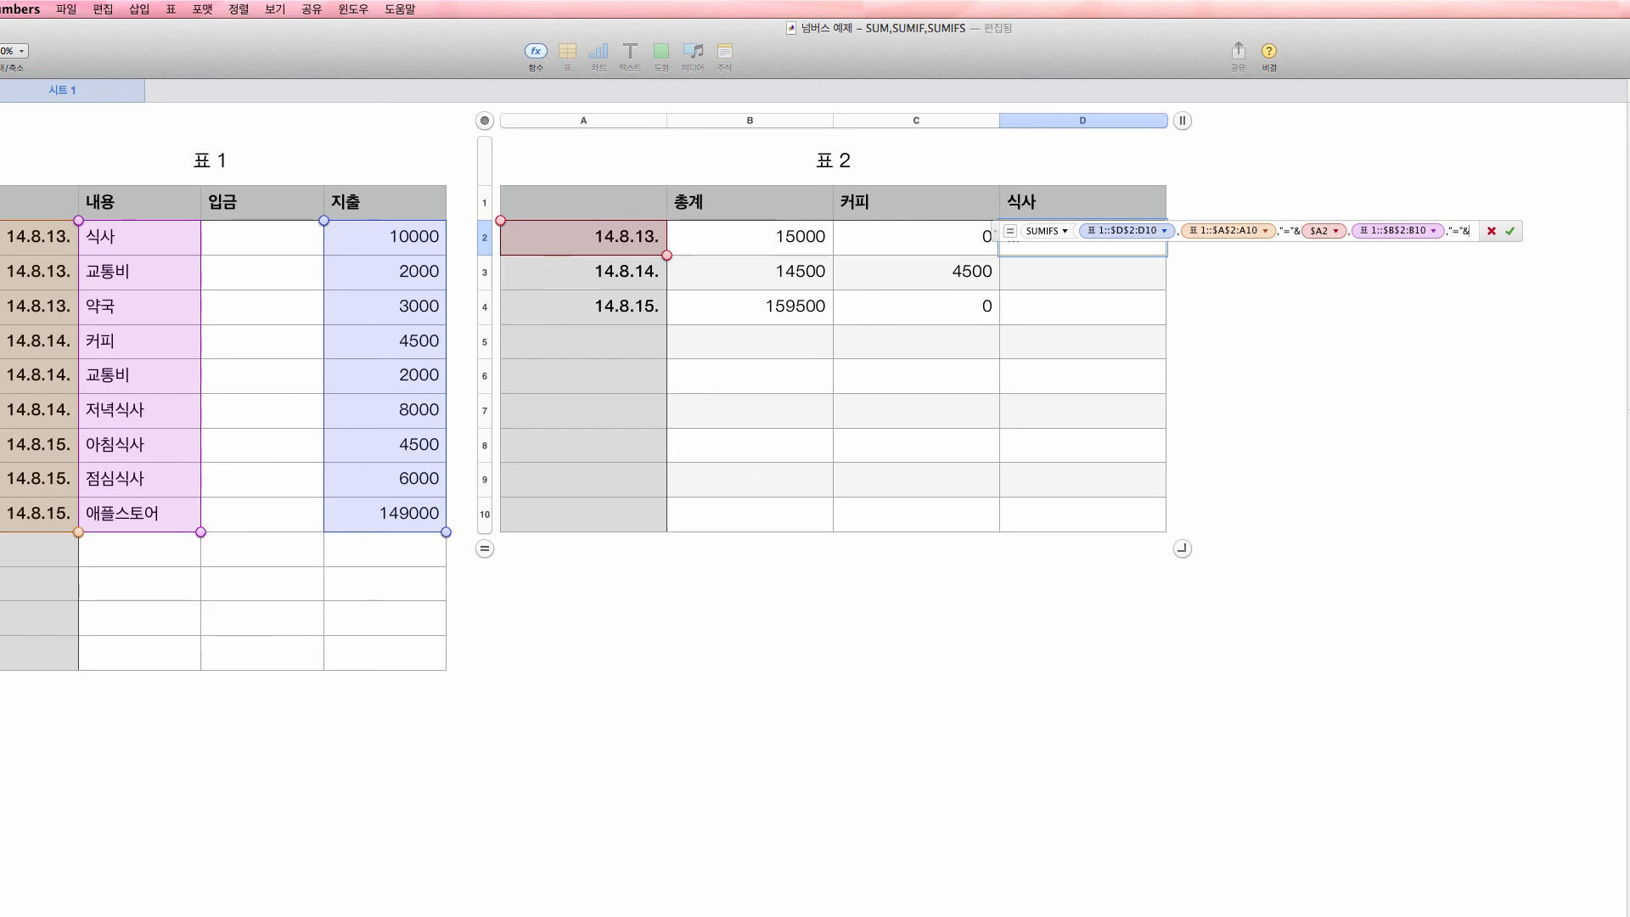
left_click(1070, 208)
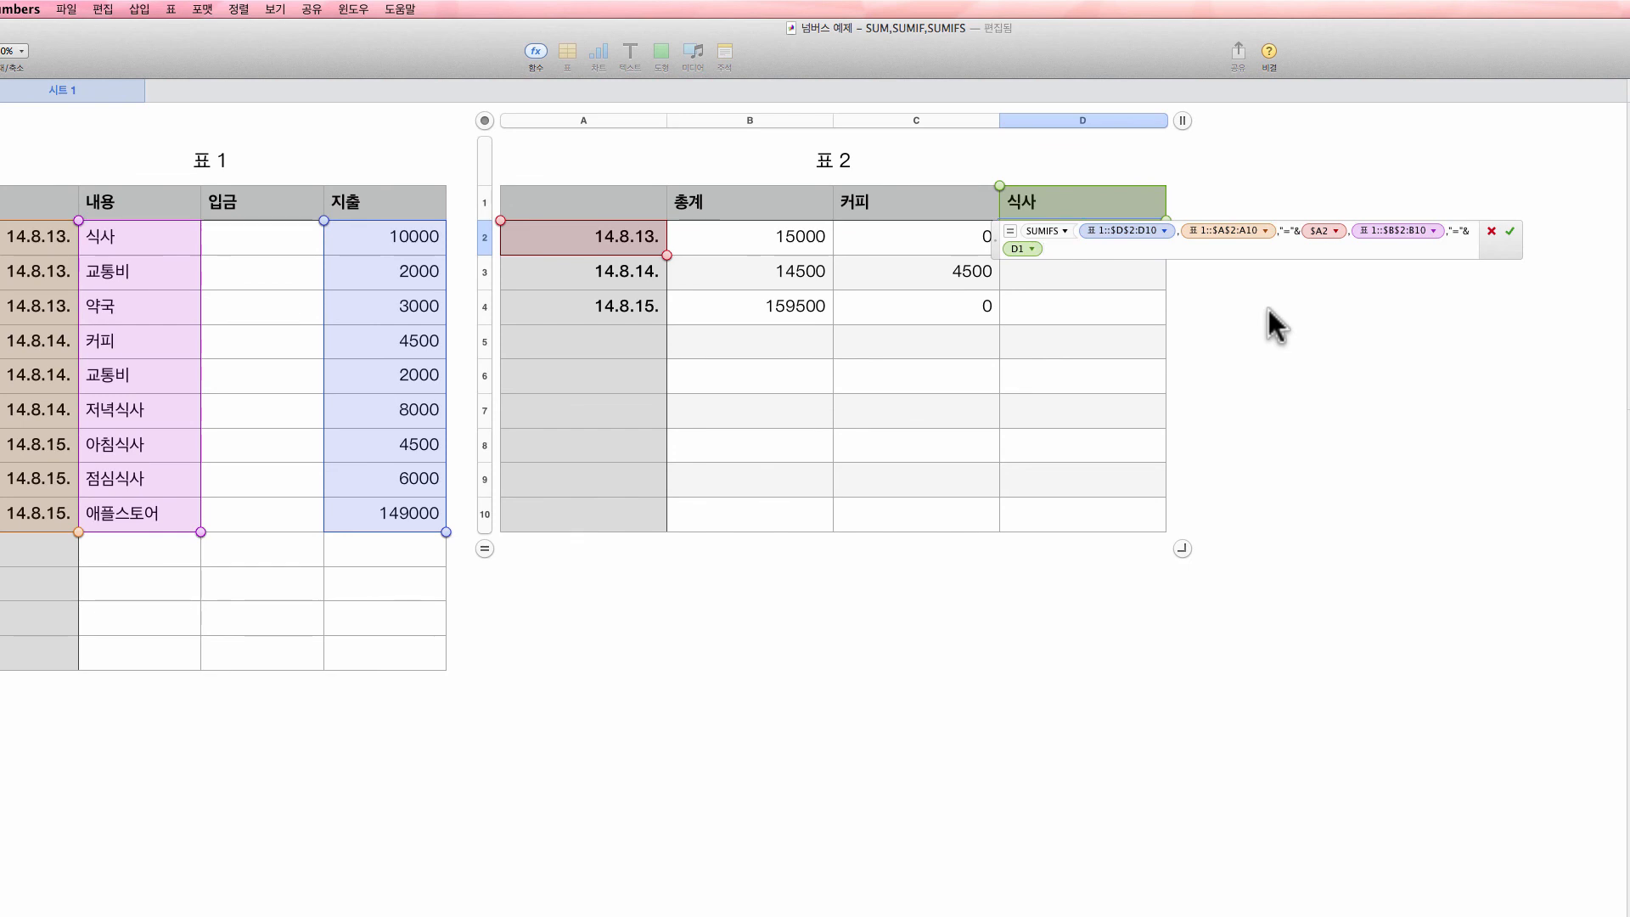
- Preserve the row and column of the 식사 header reference as $D$1, then close and accept D2's SUMIFS formula
left_click(1031, 249)
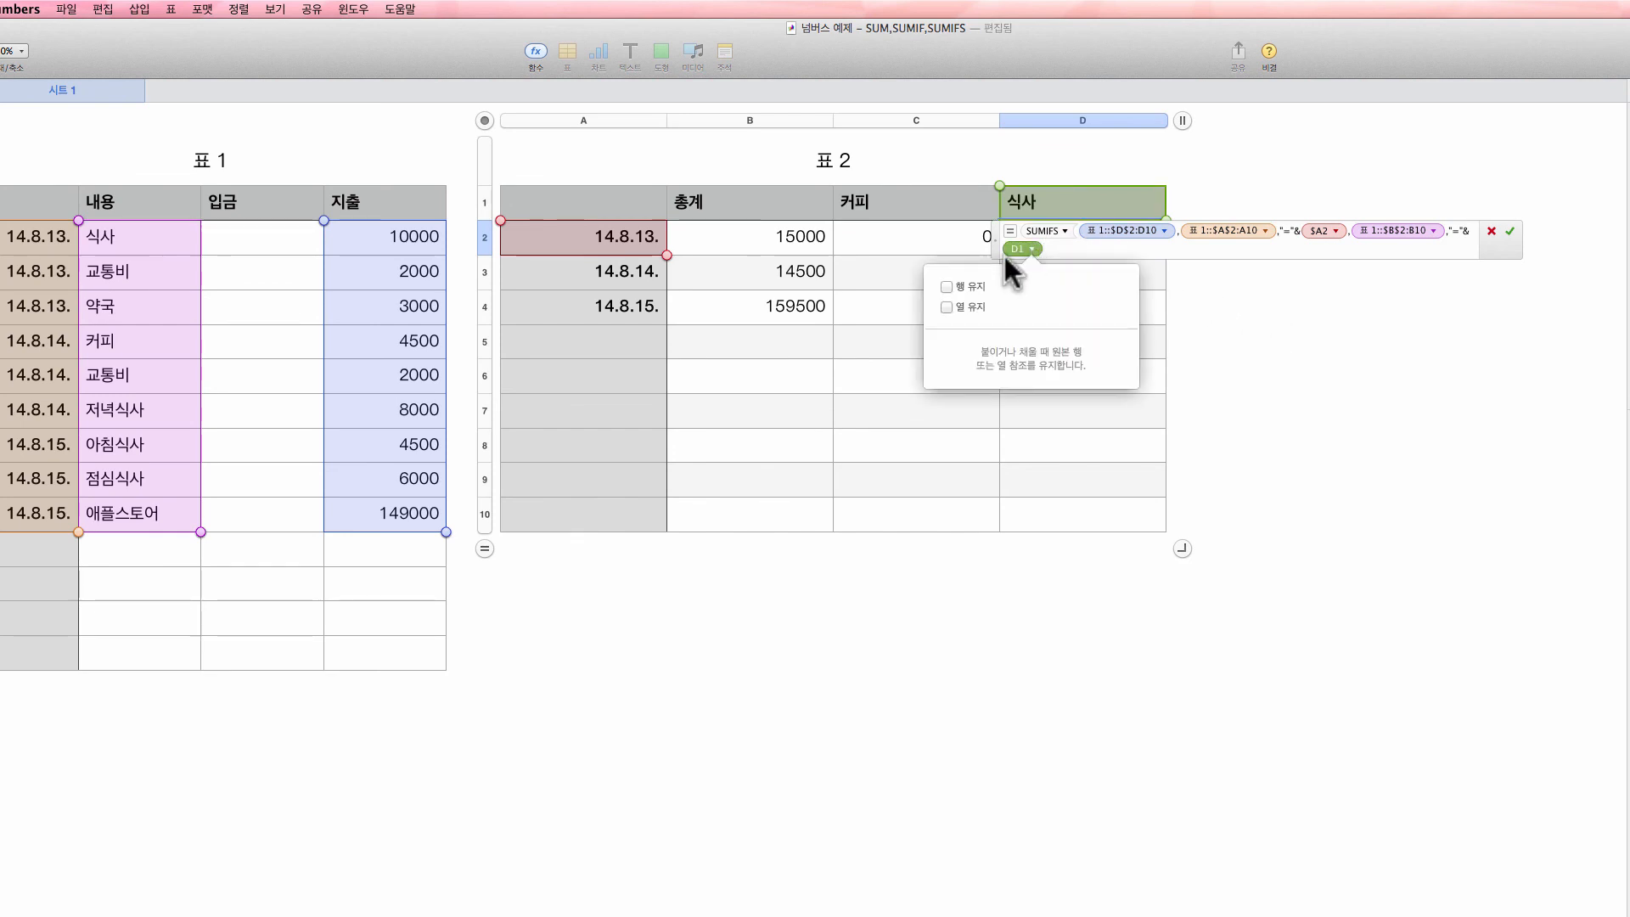
left_click(945, 286)
left_click(946, 306)
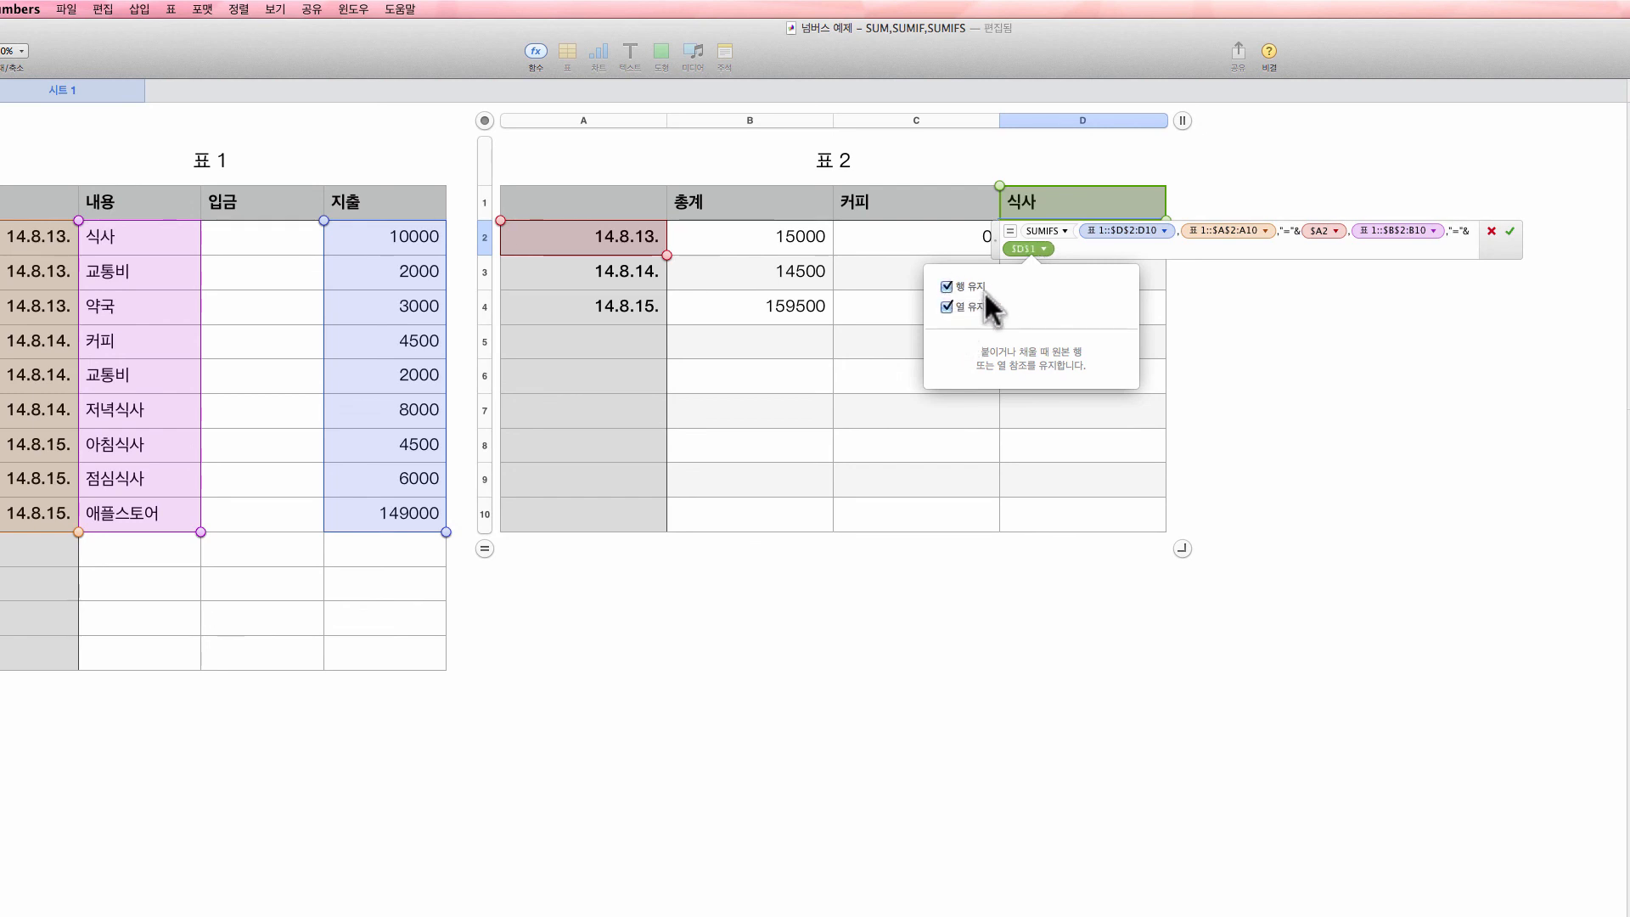
left_click(1385, 247)
left_click(1384, 249)
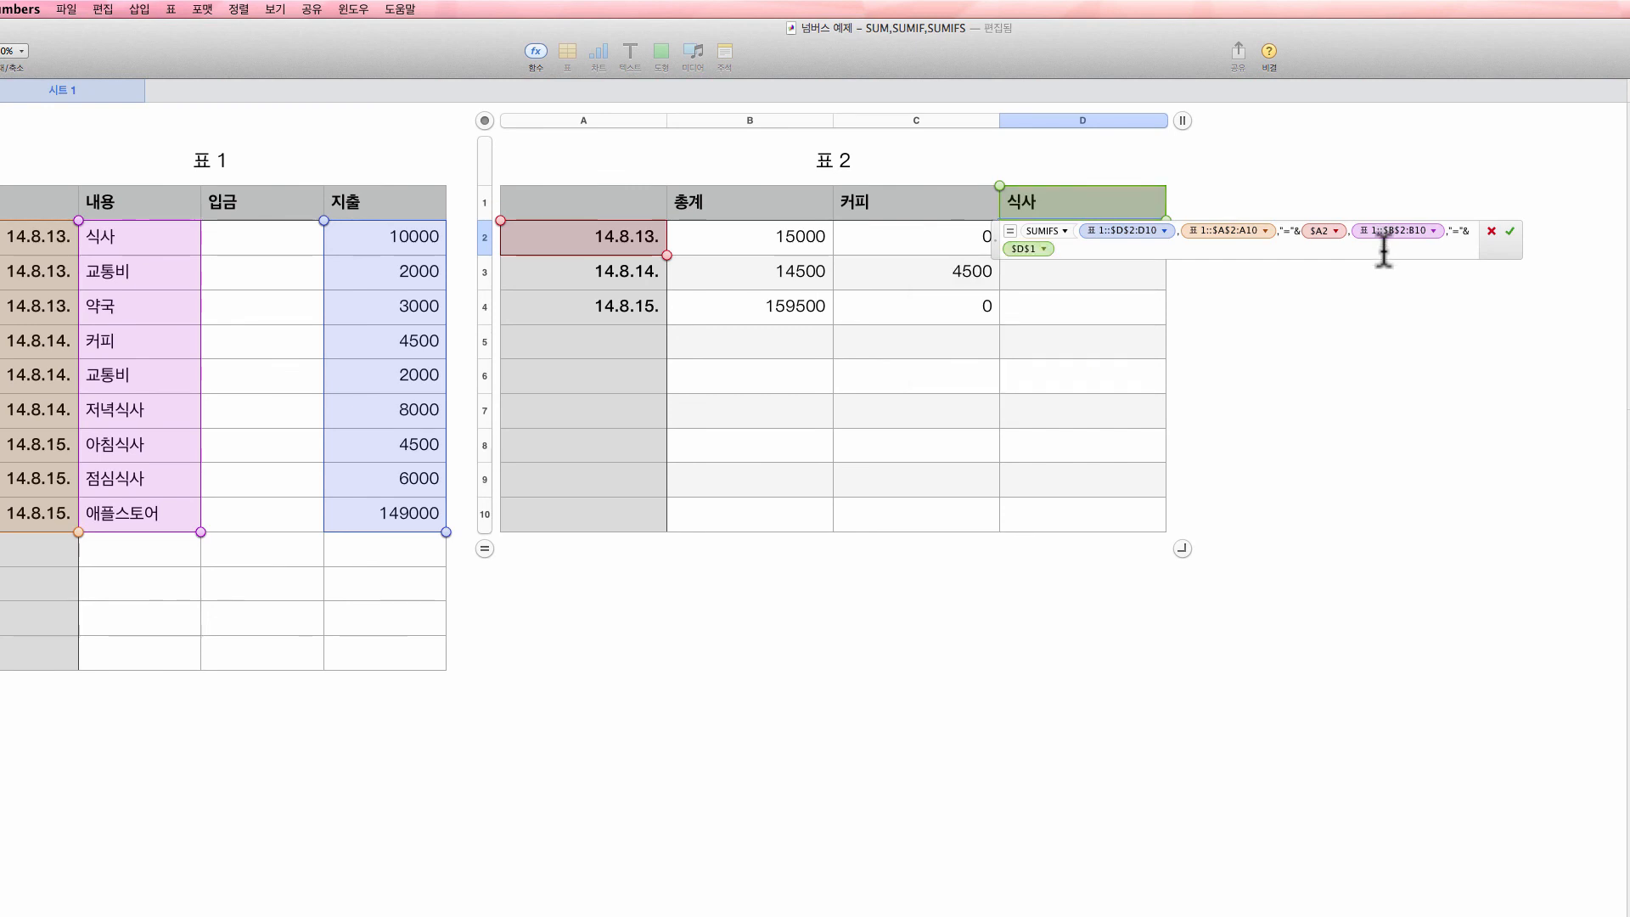
type(")")
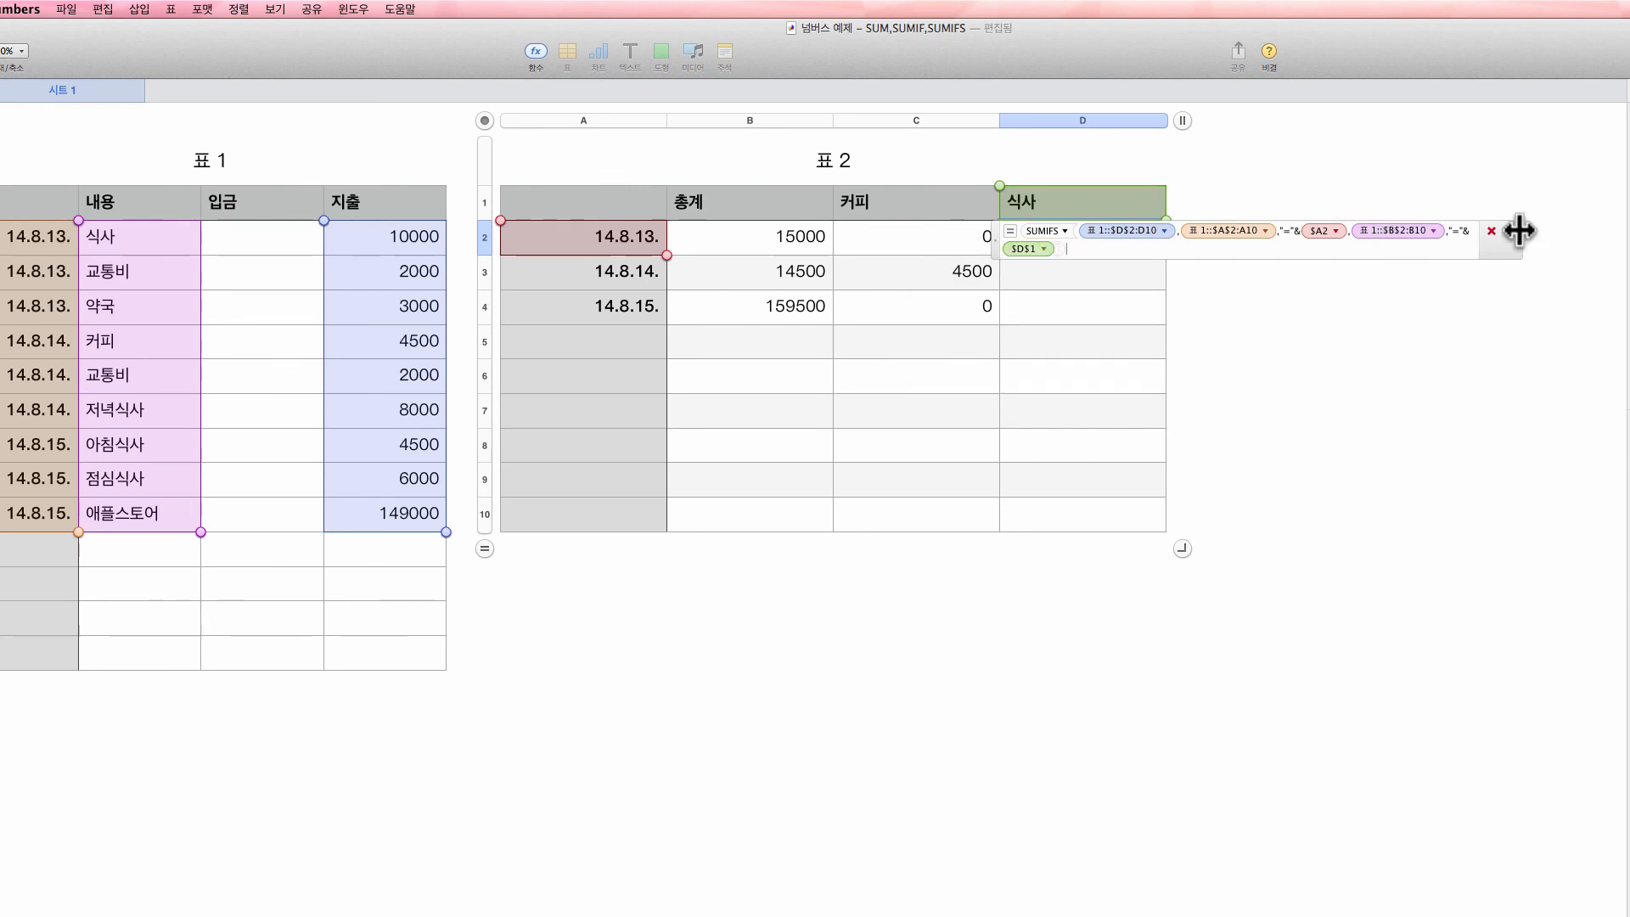
left_click(1510, 231)
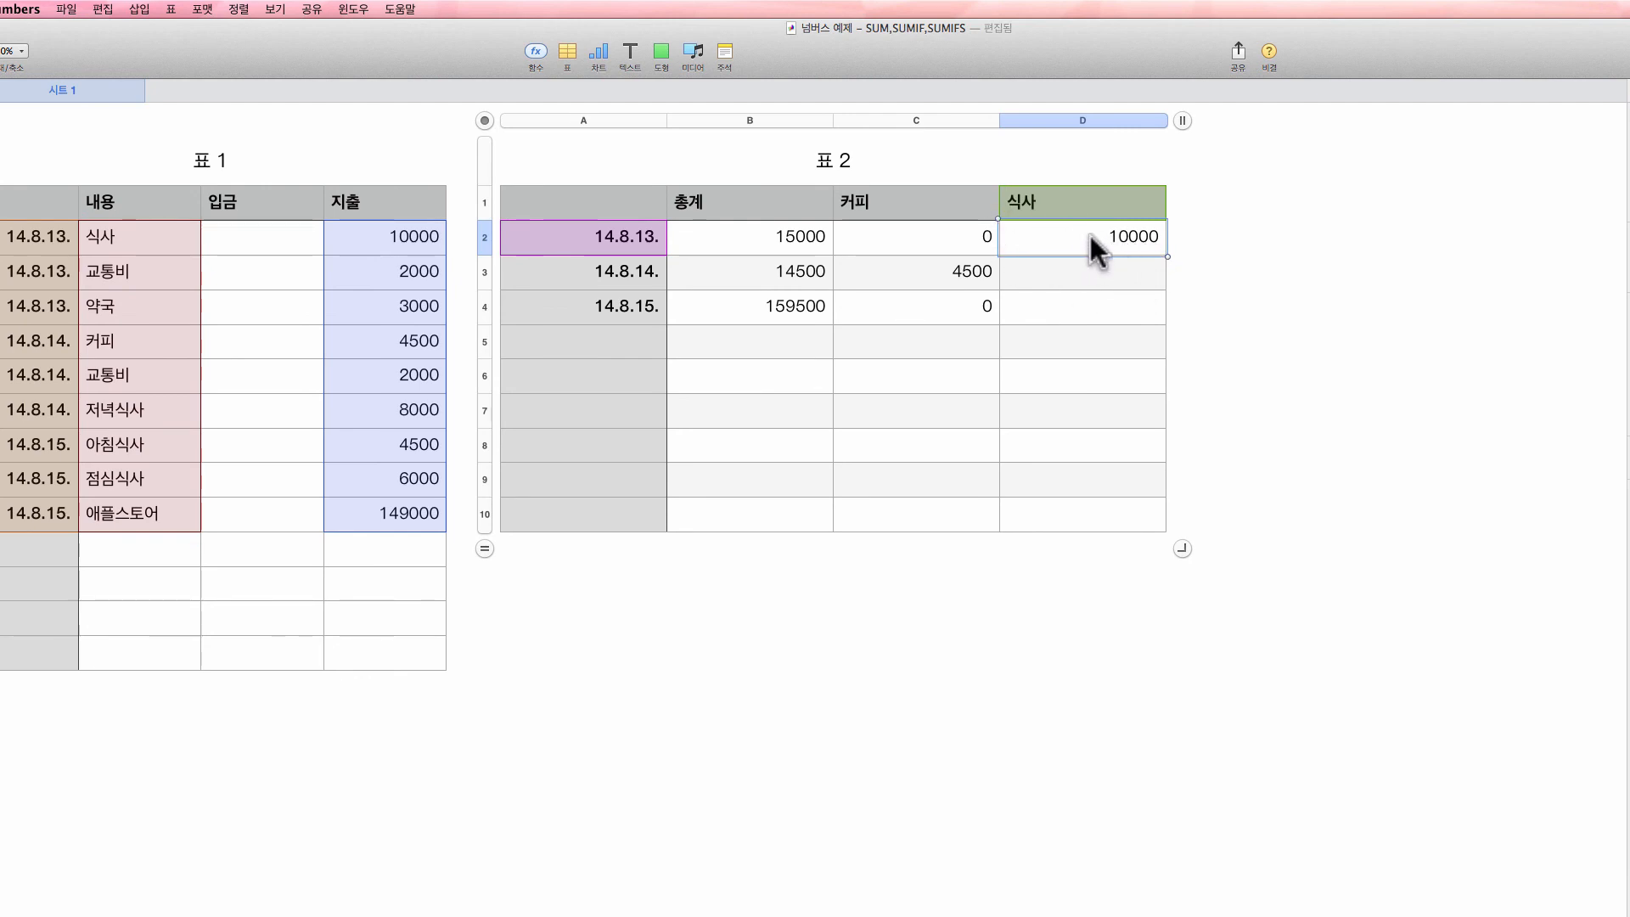
- Fill D2's SUMIFS formula down through D4 for the remaining dates in 표 2
left_click_drag(1083, 257, 1081, 319)
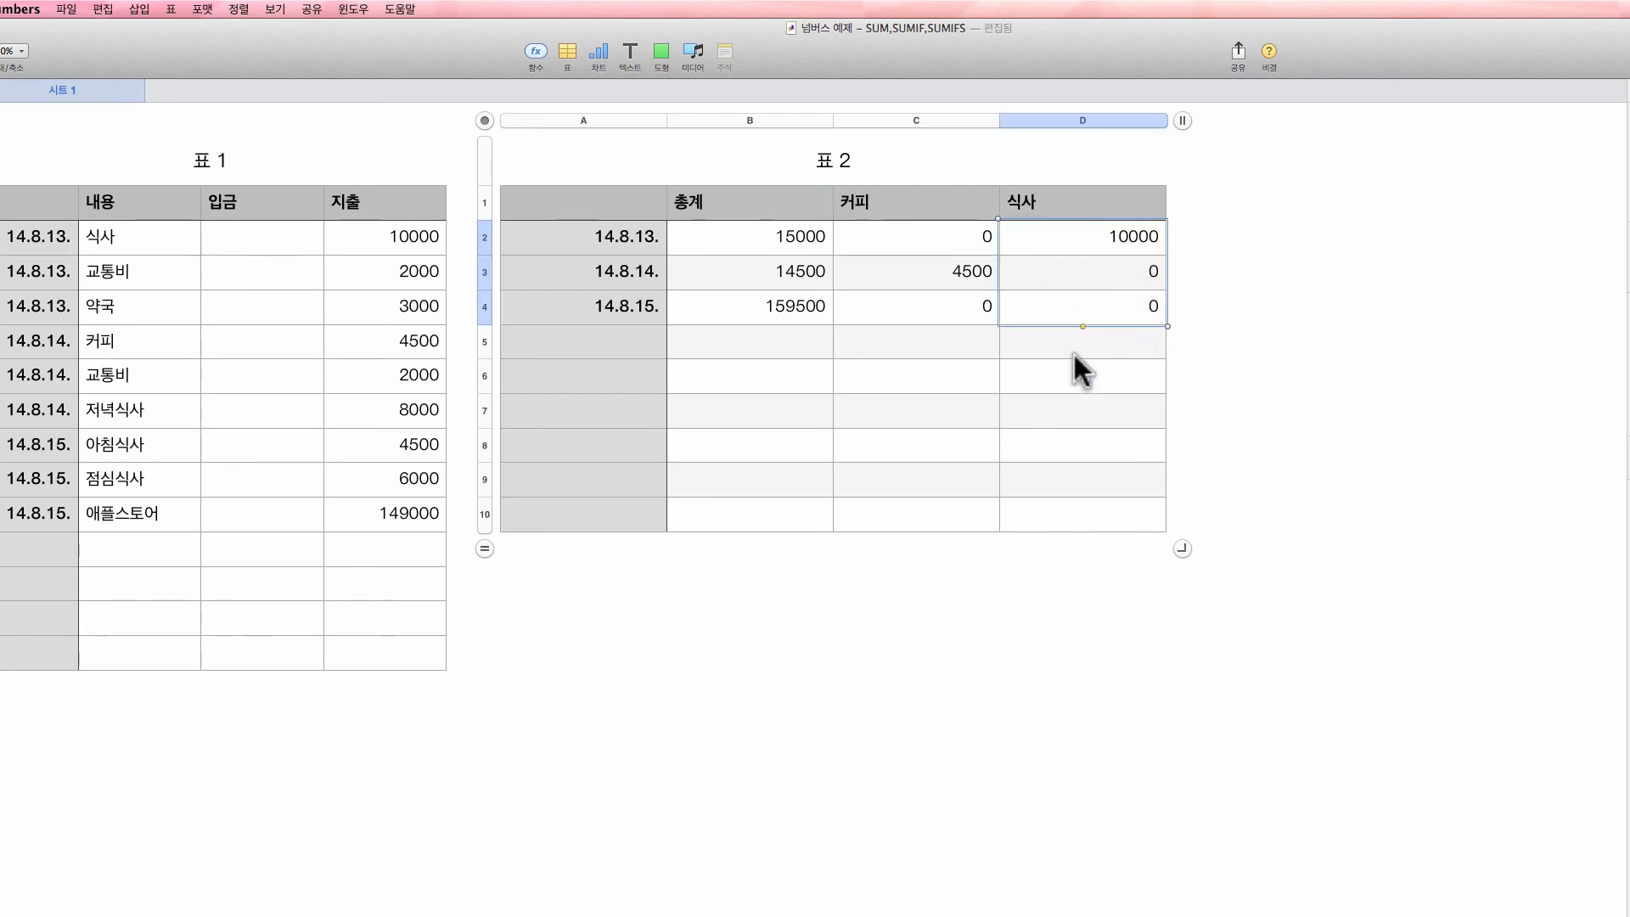
- Convert row 10, the last row of 표 2, into a footer row
left_click(623, 343)
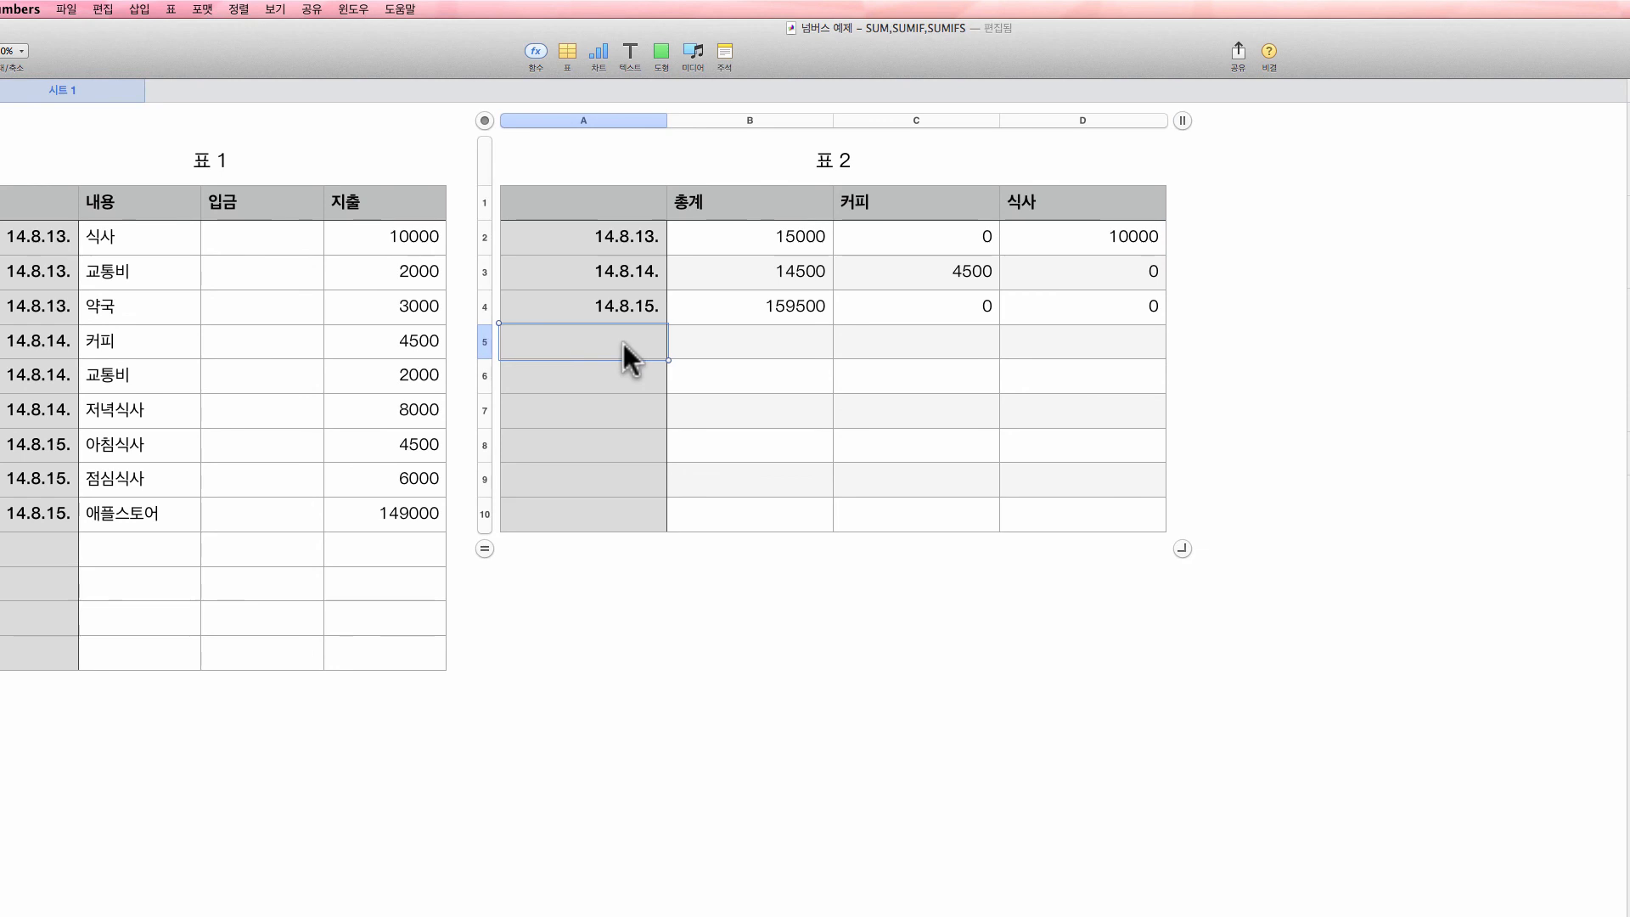
key("Down")
key("Down")
key("Down")
key("Down")
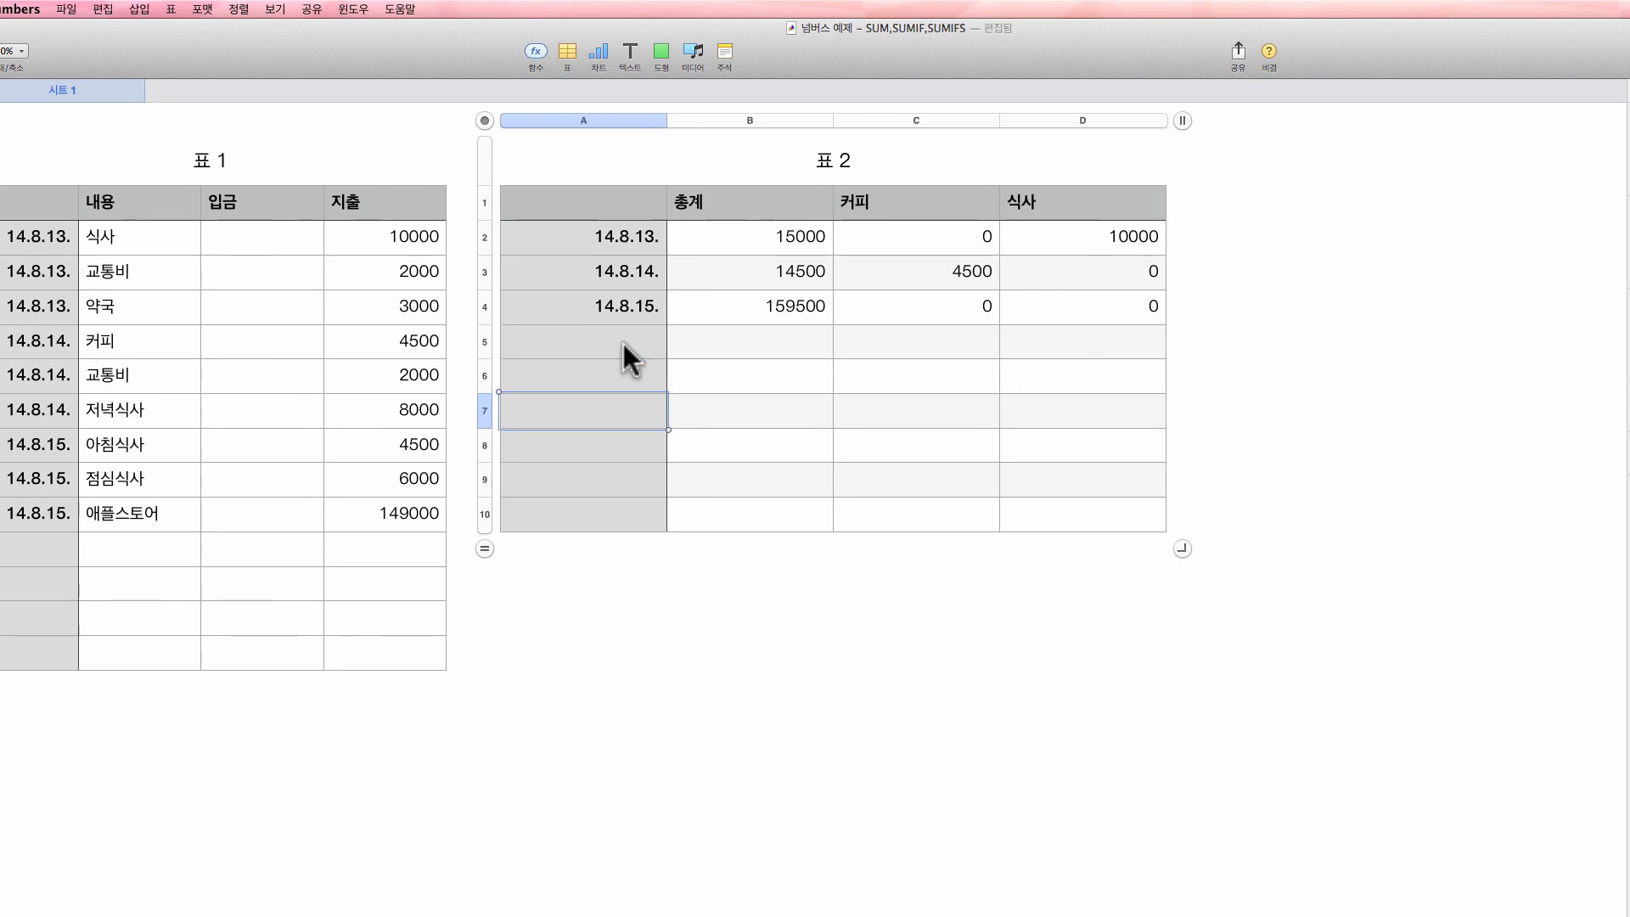
left_click(487, 516)
left_click(492, 516)
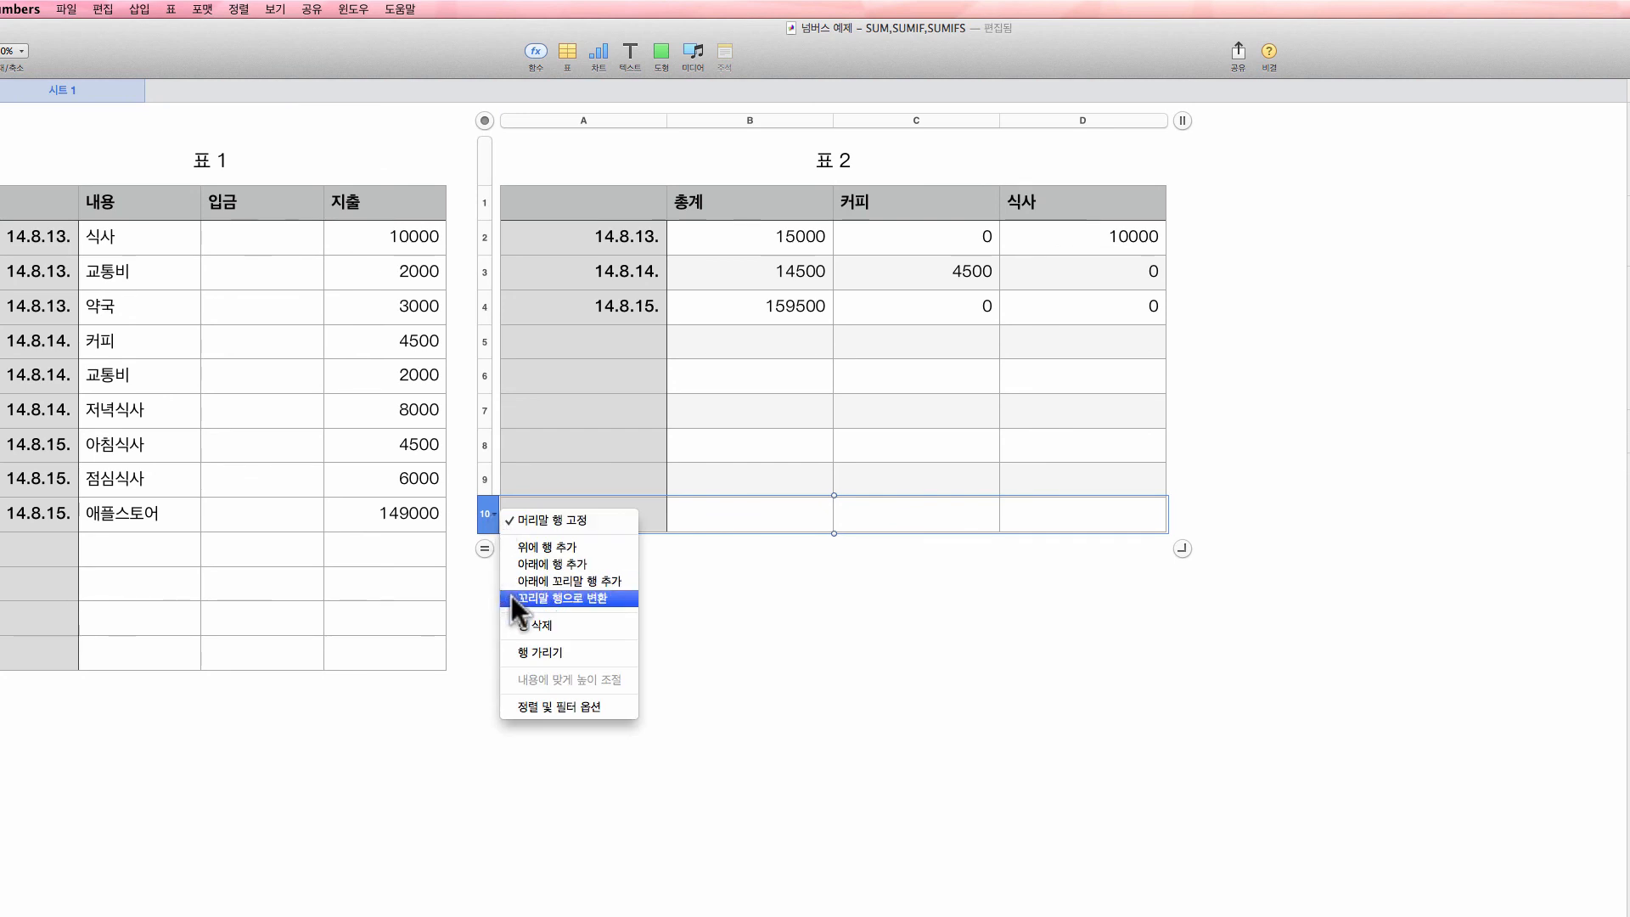
left_click(543, 598)
- Label footer cell A10 of 표 2 as 총합
left_click(612, 527)
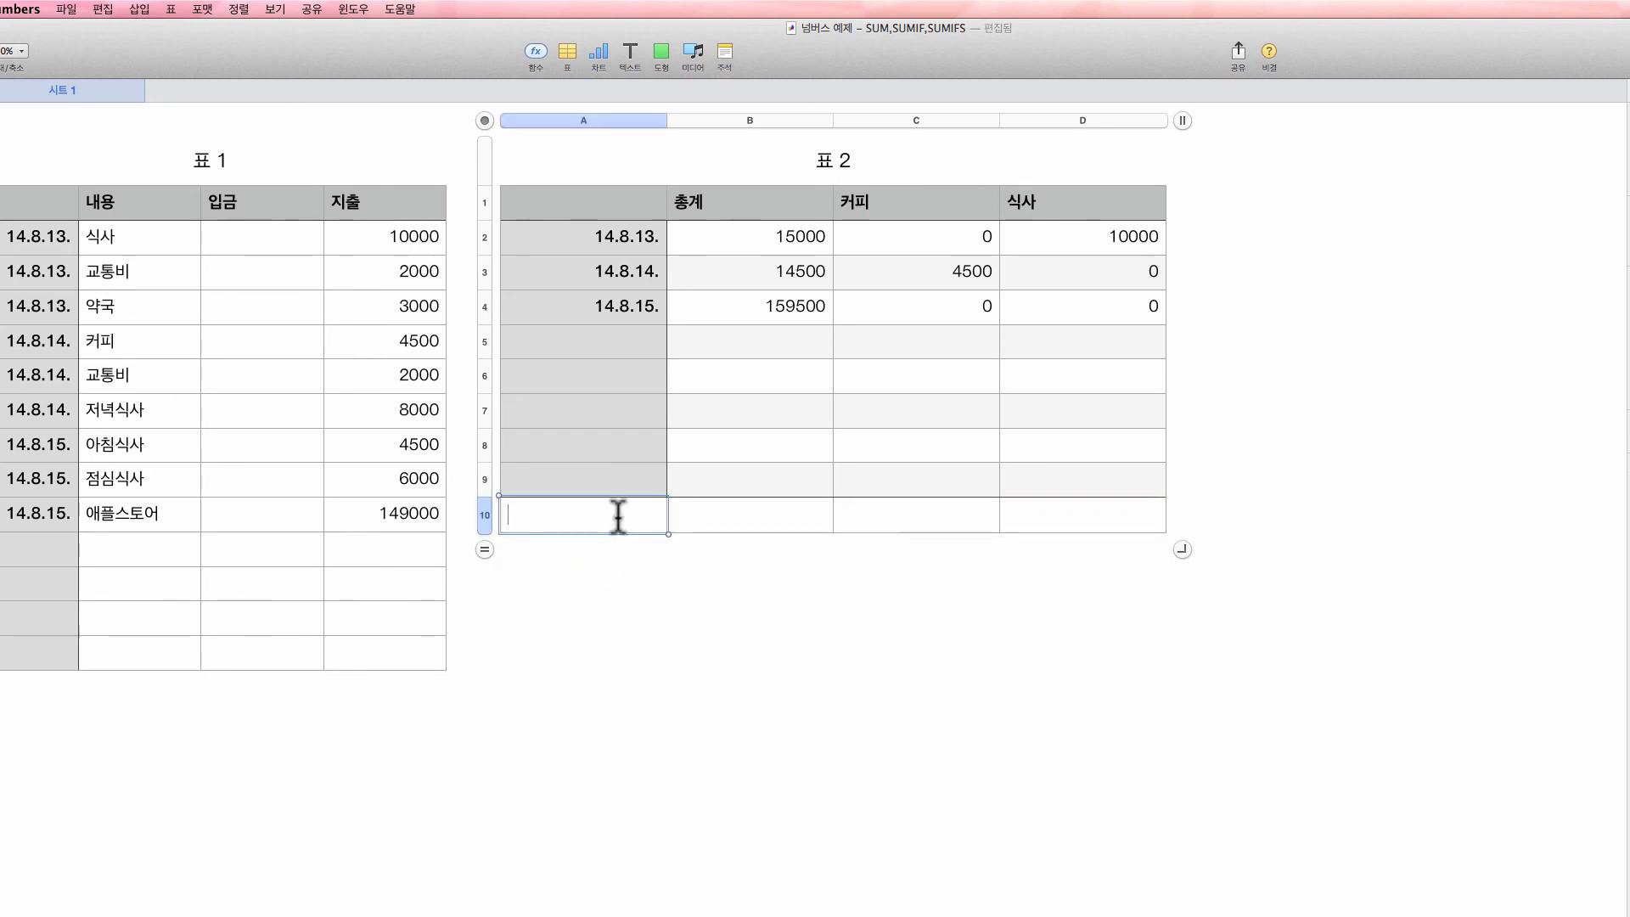
type("chd")
key("super+a")
type("ㅊㅗㅇㅎㅏㅂ")
key("Tab")
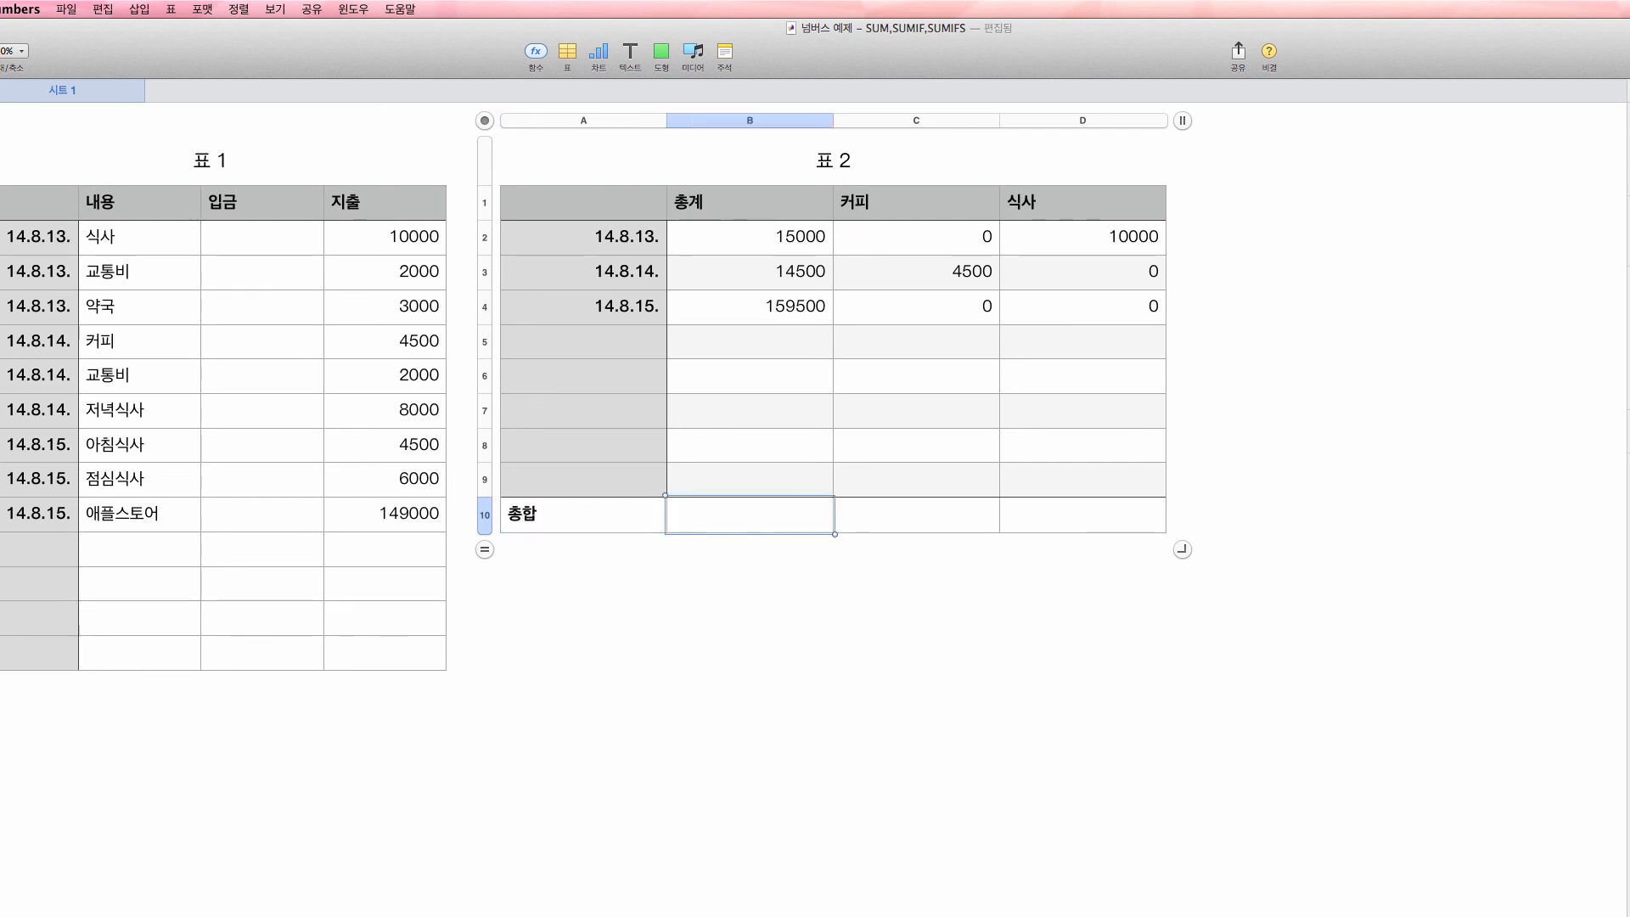
- Total the 총계 cells B2:B4 with SUM in footer cell B10, and fill the formula across to D10
type("=sum")
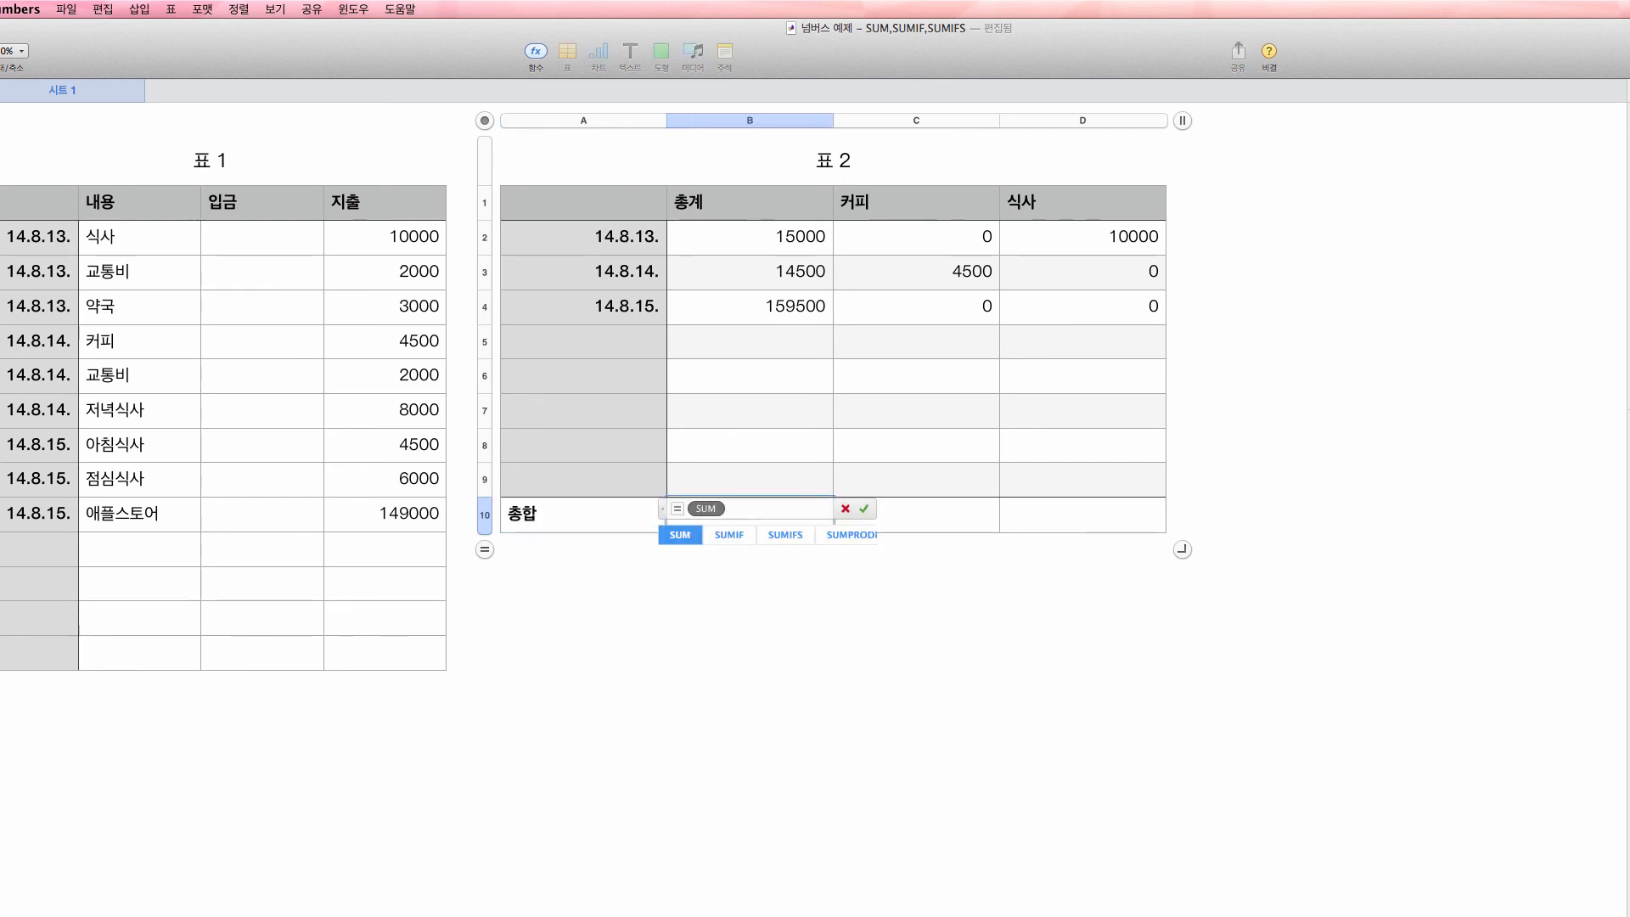
key("Return")
left_click(702, 228)
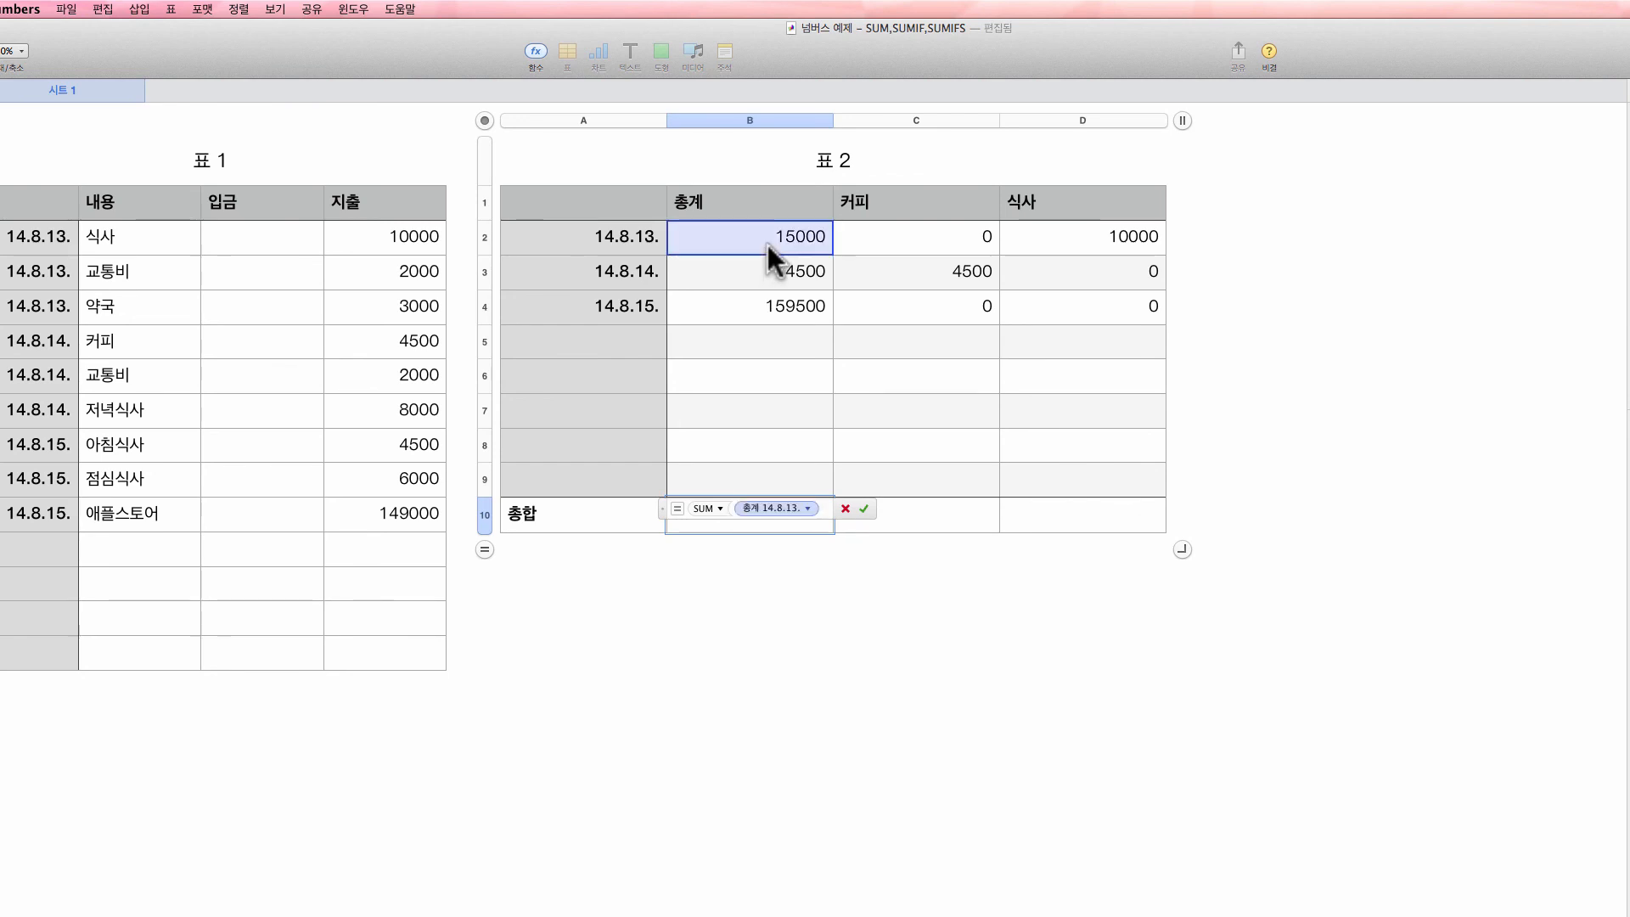
left_click_drag(827, 249, 820, 319)
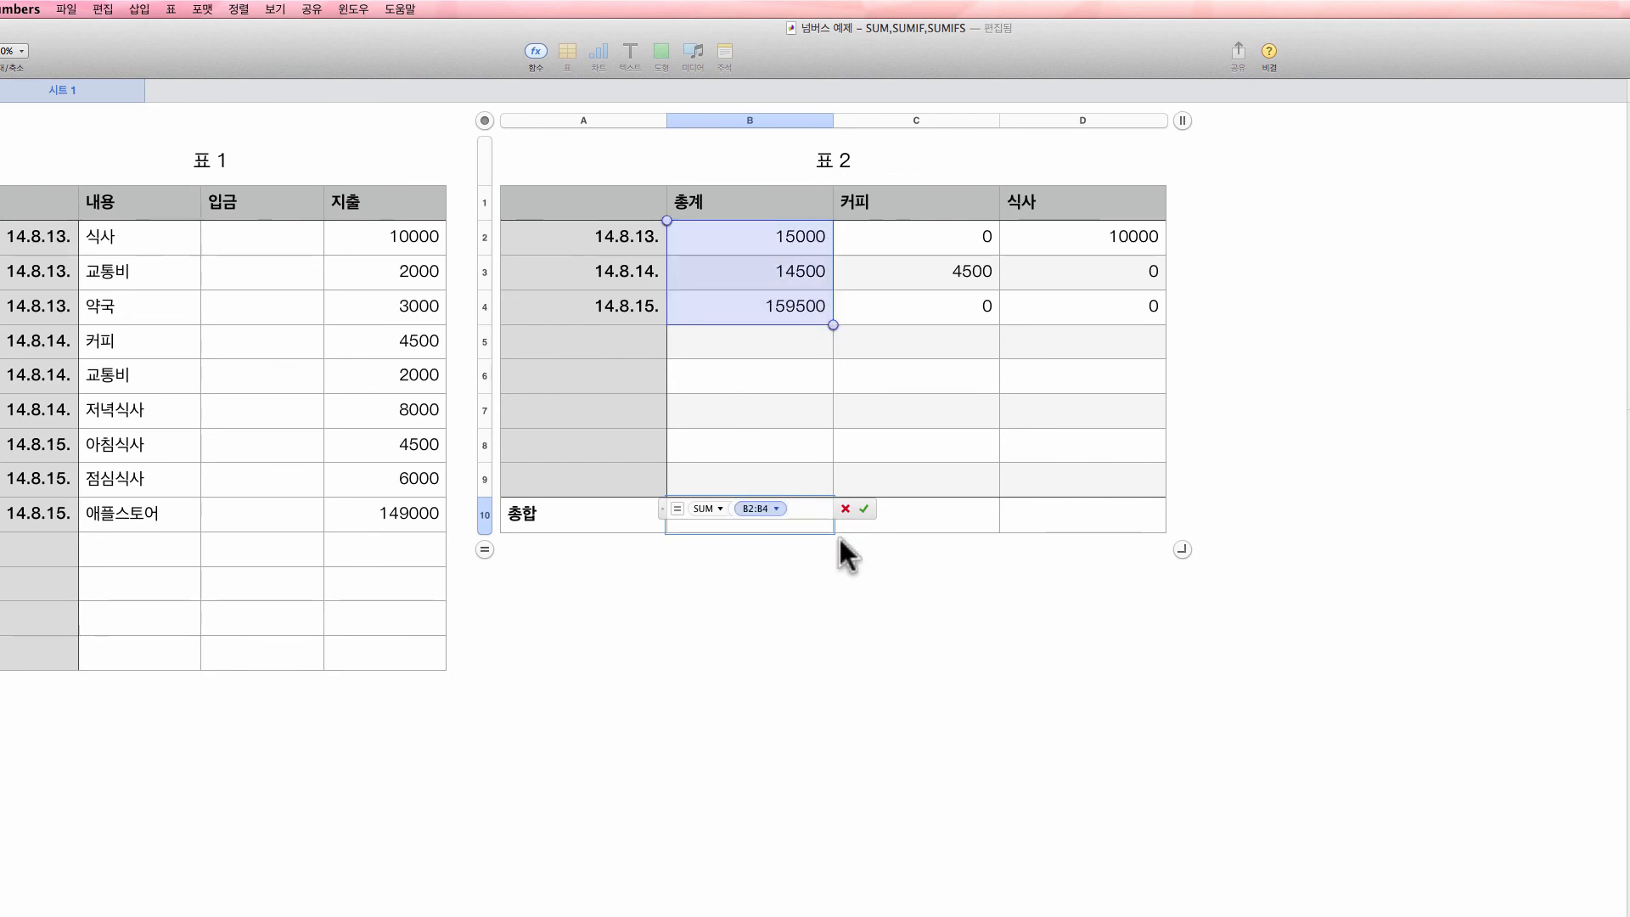
key("Return")
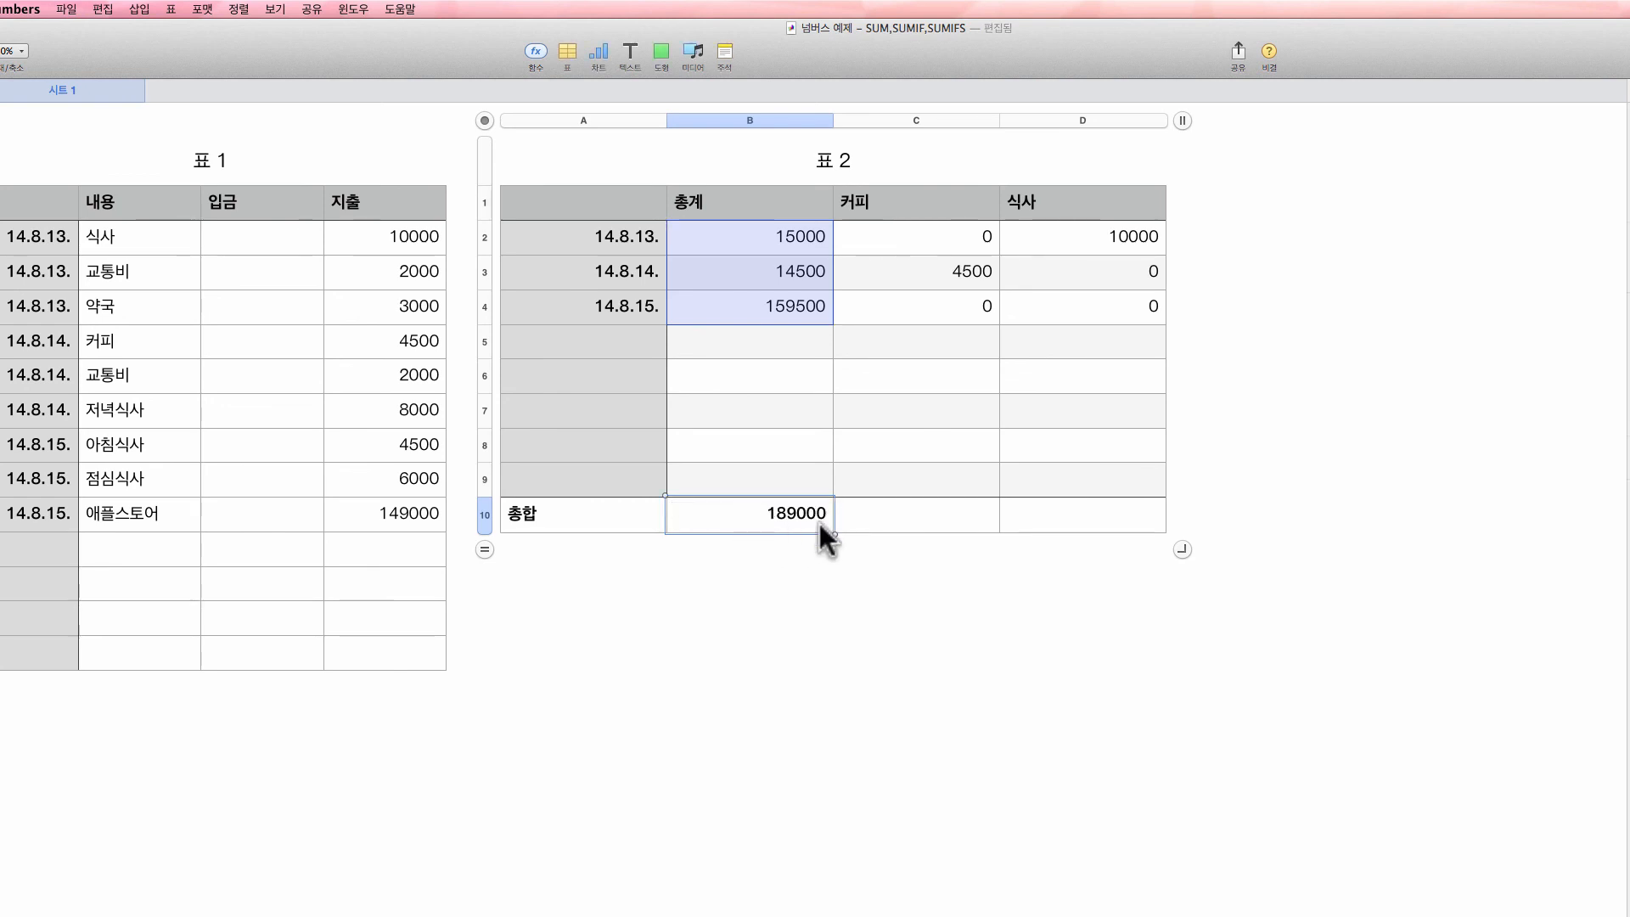
left_click_drag(832, 513, 1083, 535)
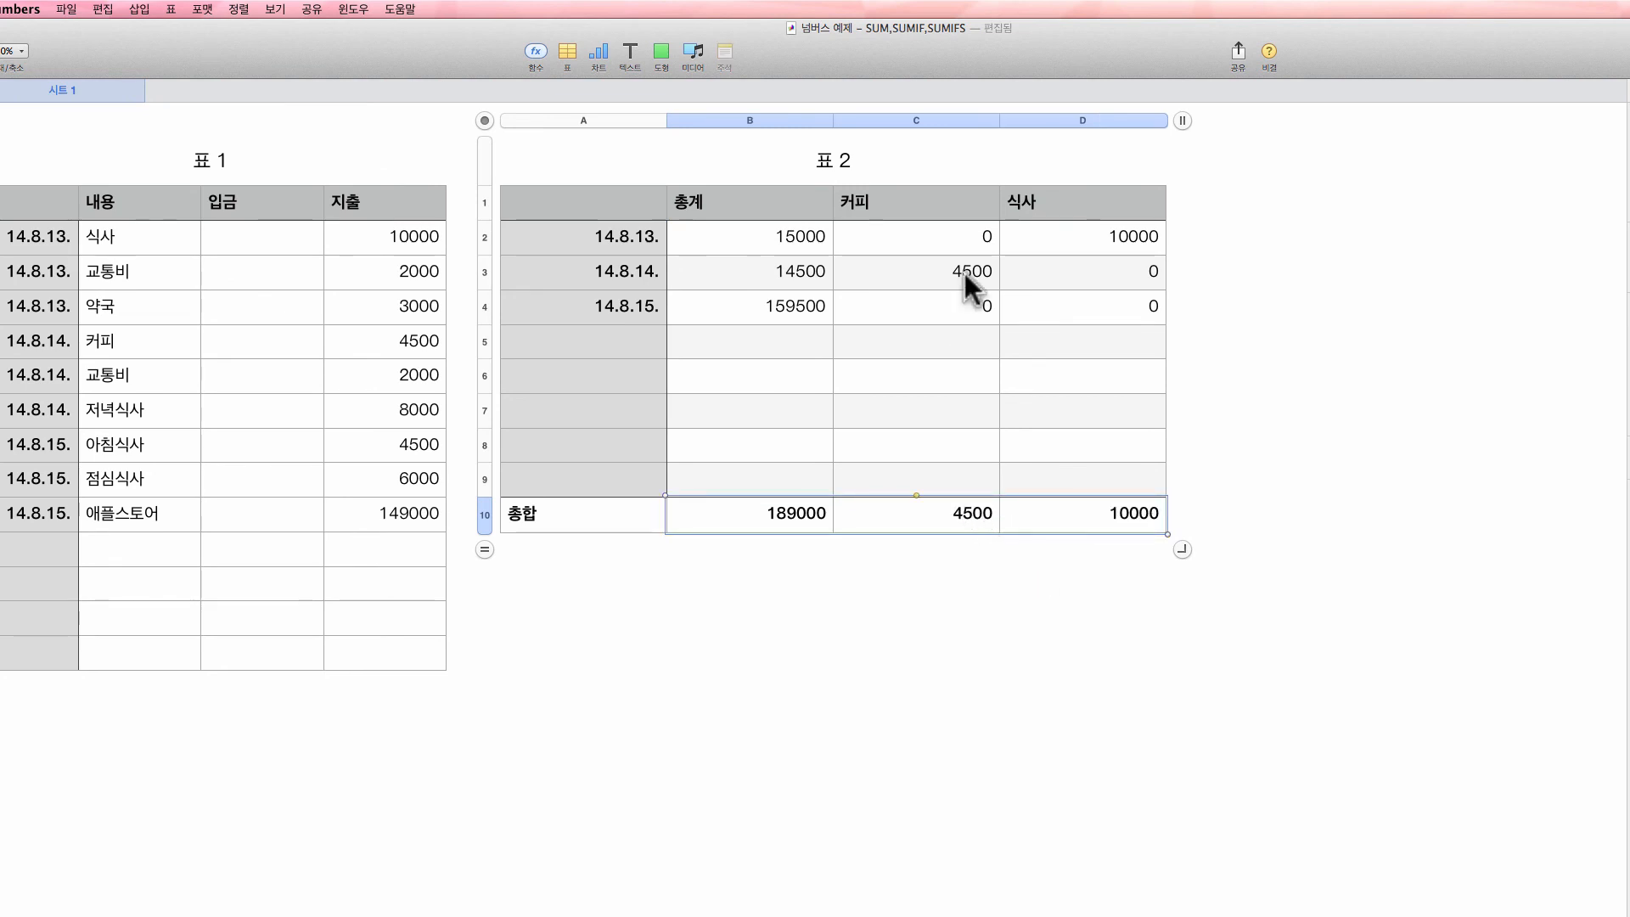